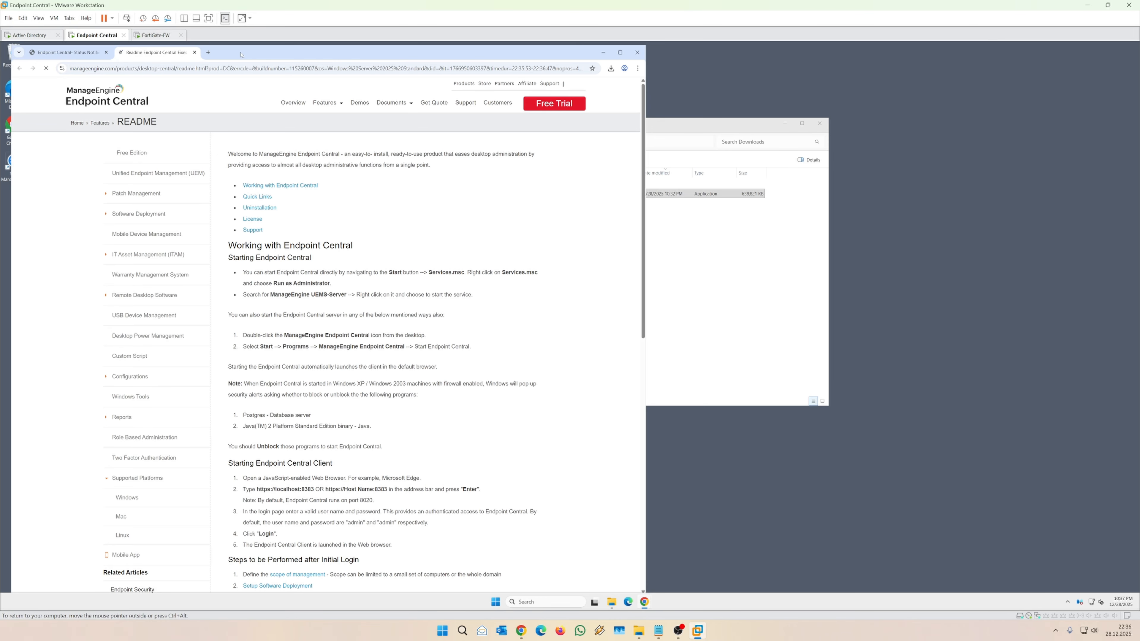
- Bring up the Endpoint Central server status page and maximize the browser window
{"action": "left_click", "coordinate": [68, 52]}
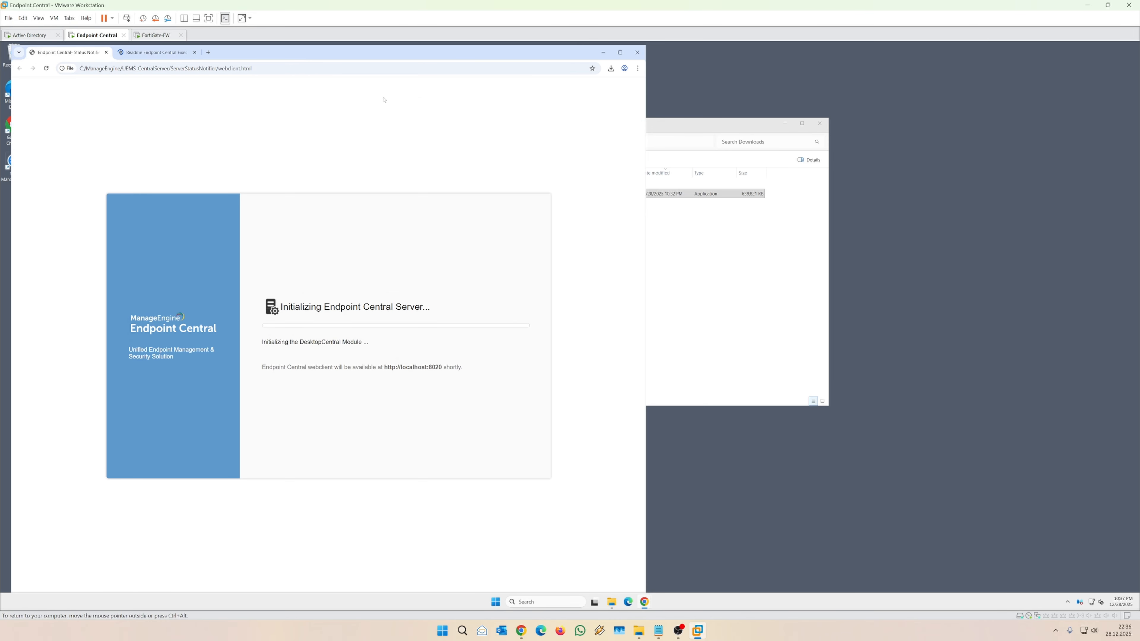
{"action": "double_click", "coordinate": [343, 58]}
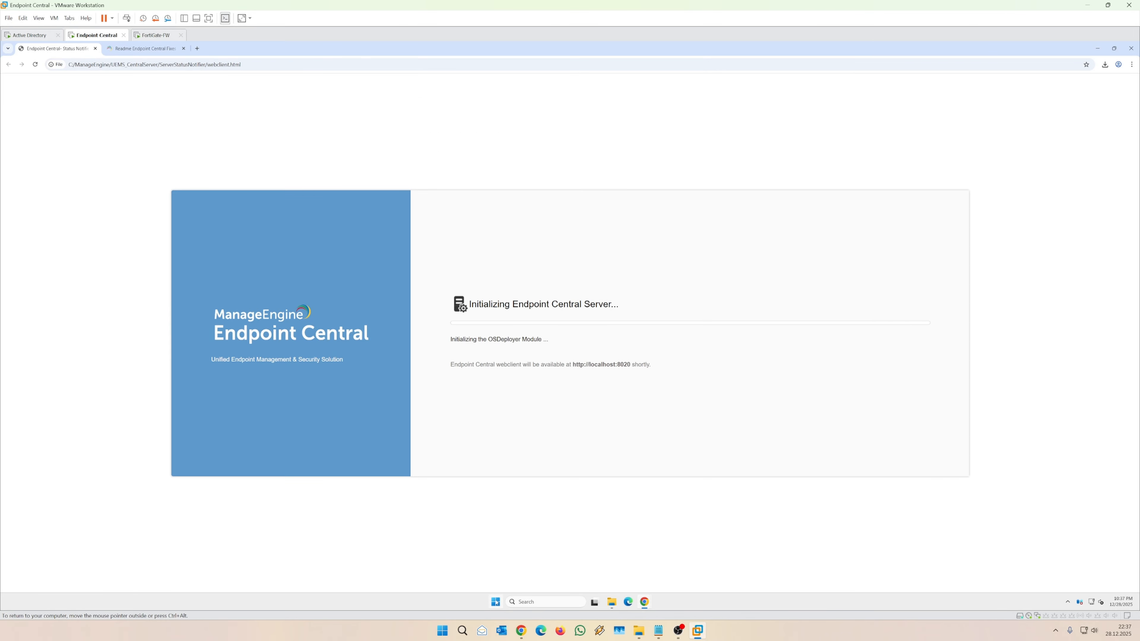
- Open the Windows Services console in an enlarged window with a wider Name column
{"action": "right_click", "coordinate": [496, 602]}
{"action": "left_click", "coordinate": [494, 557]}
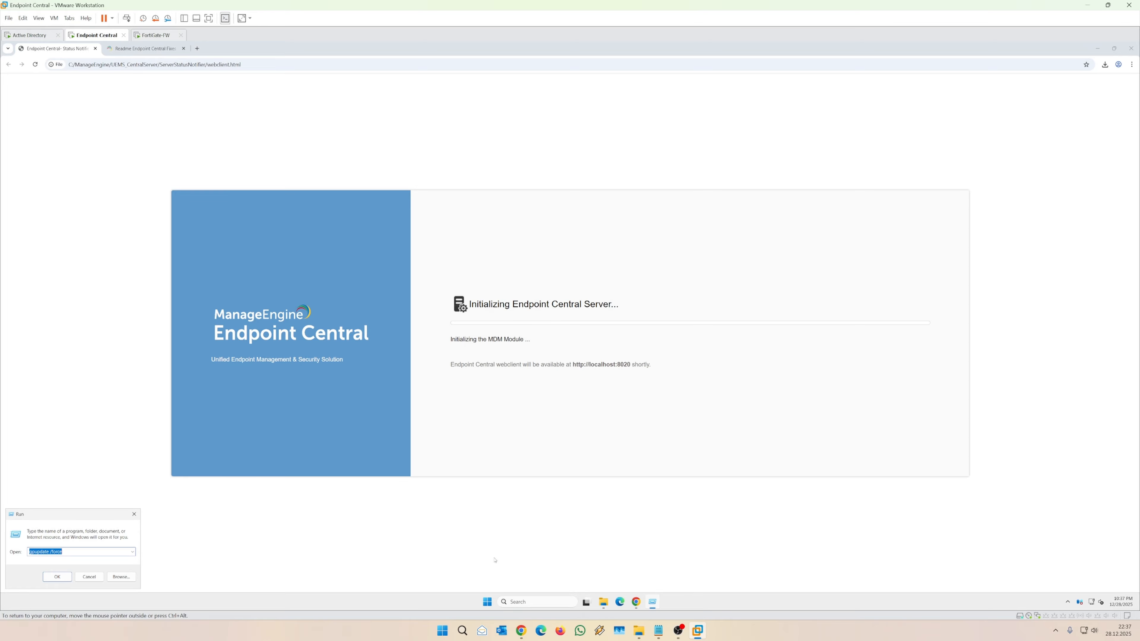
{"action": "type", "text": "services."}
{"action": "key", "text": "Return"}
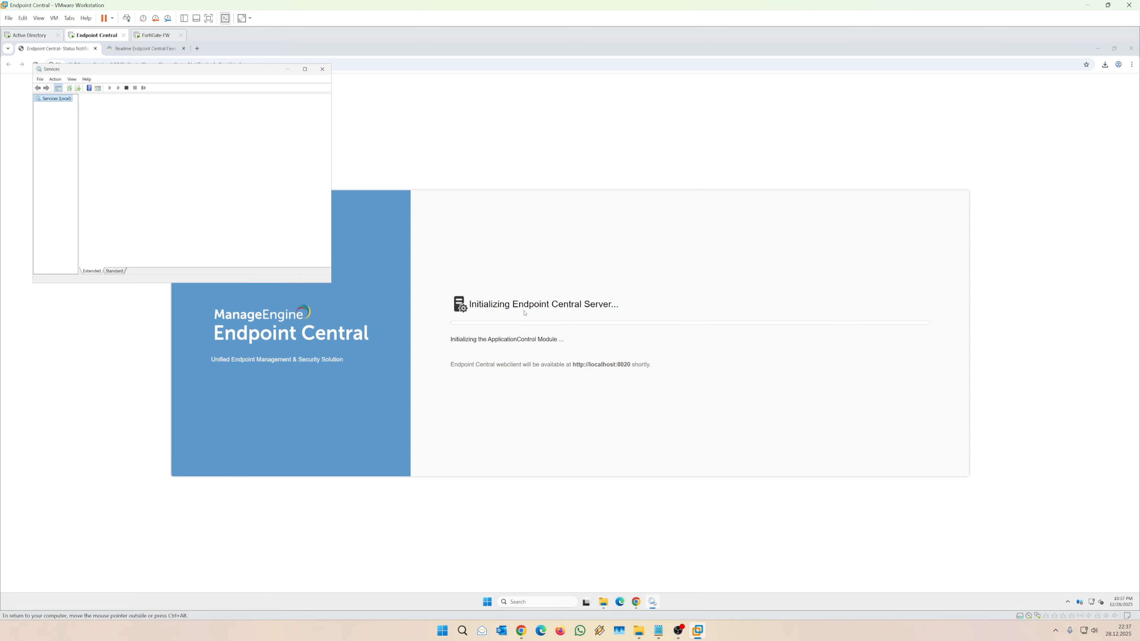
{"action": "left_click_drag", "start_coordinate": [331, 284], "coordinate": [872, 470]}
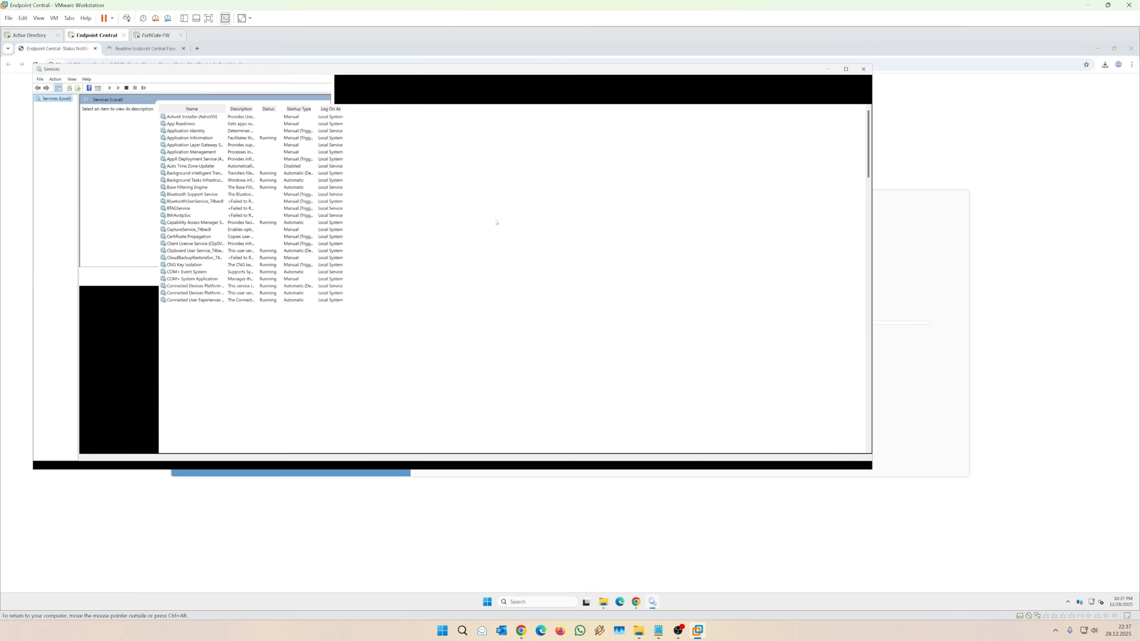
{"action": "left_click_drag", "start_coordinate": [357, 72], "coordinate": [631, 120]}
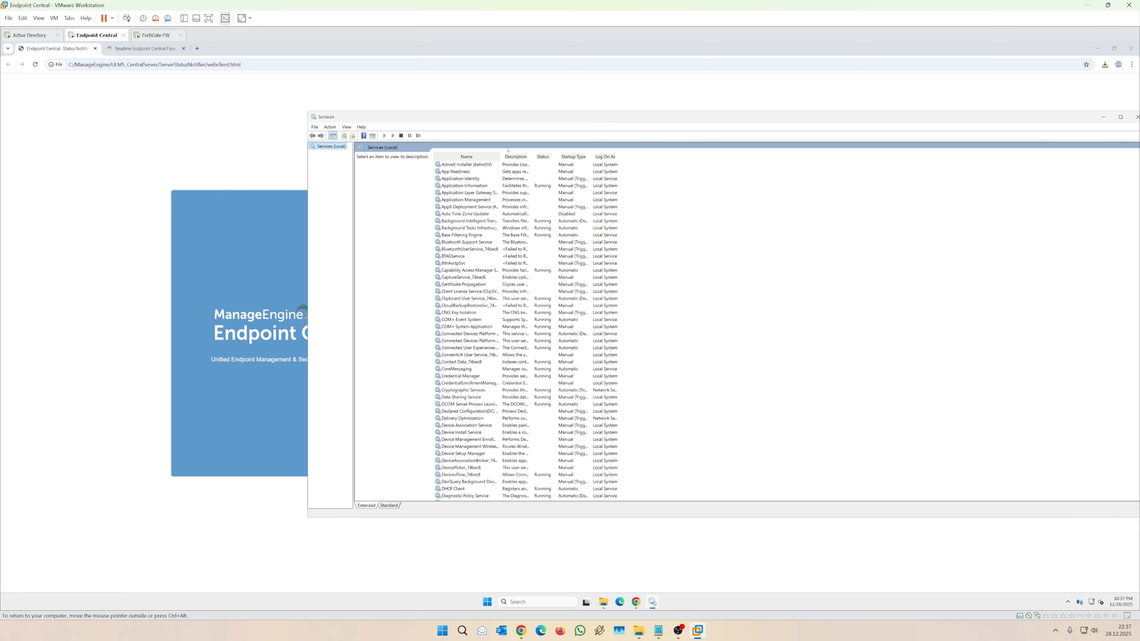
{"action": "left_click_drag", "start_coordinate": [500, 156], "coordinate": [586, 156]}
- Find the ManageEngine UEMS - Server service in the list and check its status and startup type
{"action": "left_click", "coordinate": [508, 319]}
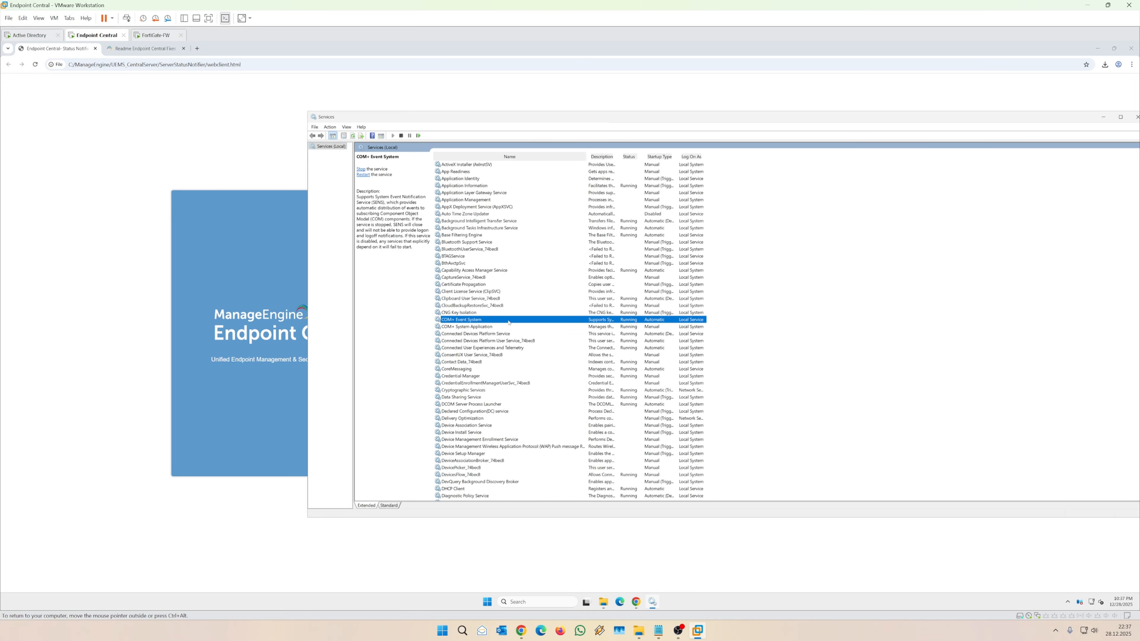
{"action": "key", "text": "m"}
{"action": "left_click", "coordinate": [480, 172]}
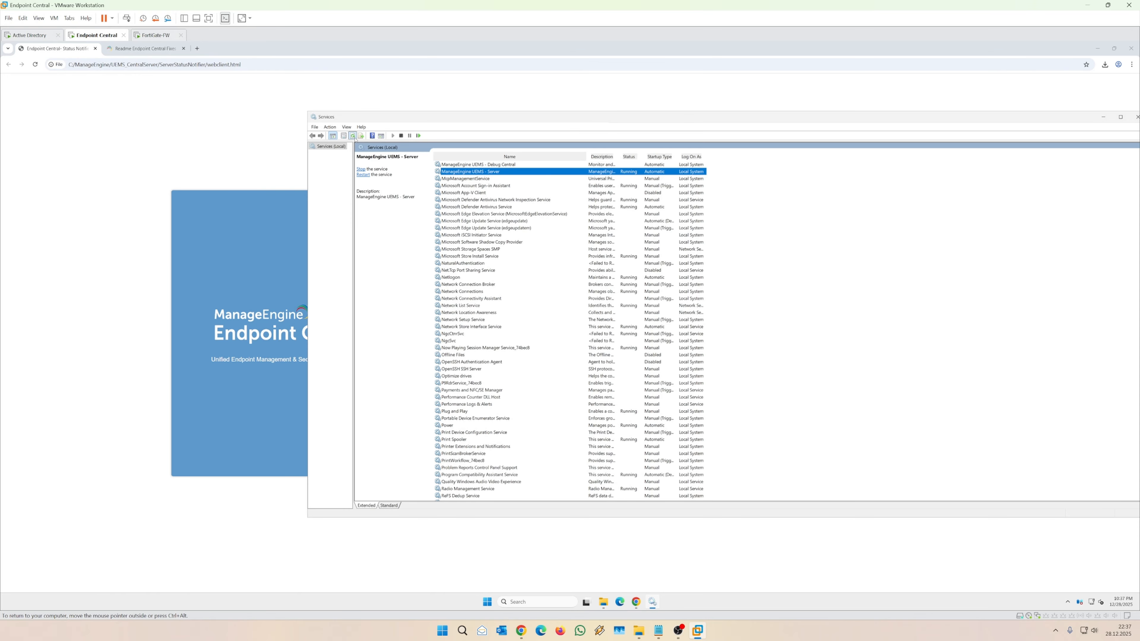
{"action": "scroll", "coordinate": [605, 186], "scroll_direction": "up", "scroll_amount": 1}
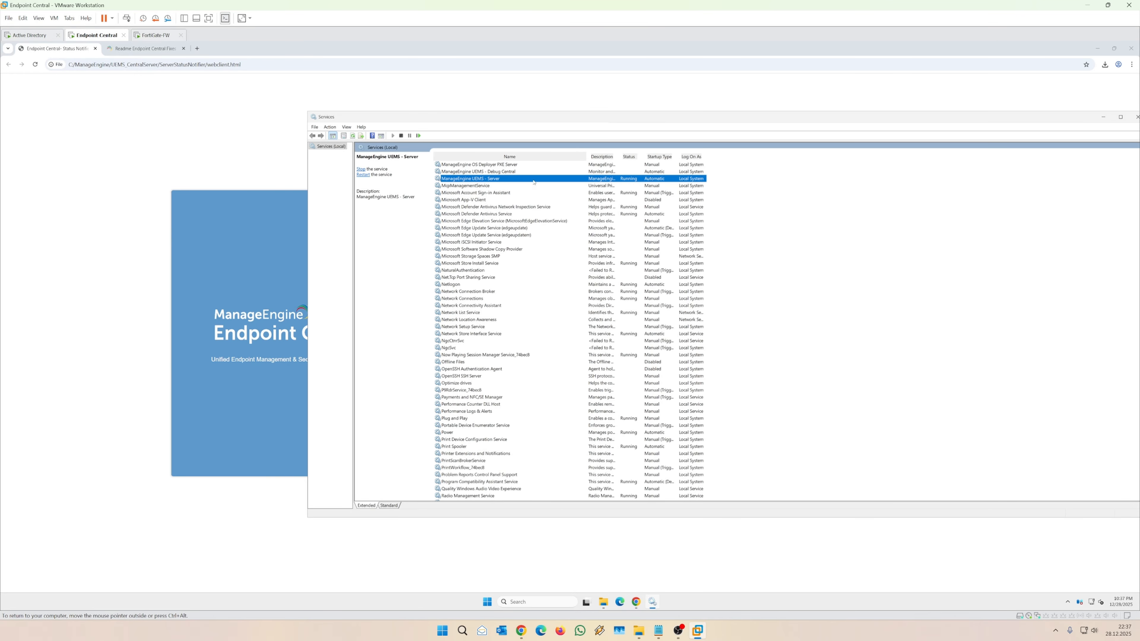
{"action": "scroll", "coordinate": [478, 175], "scroll_direction": "up", "scroll_amount": 1}
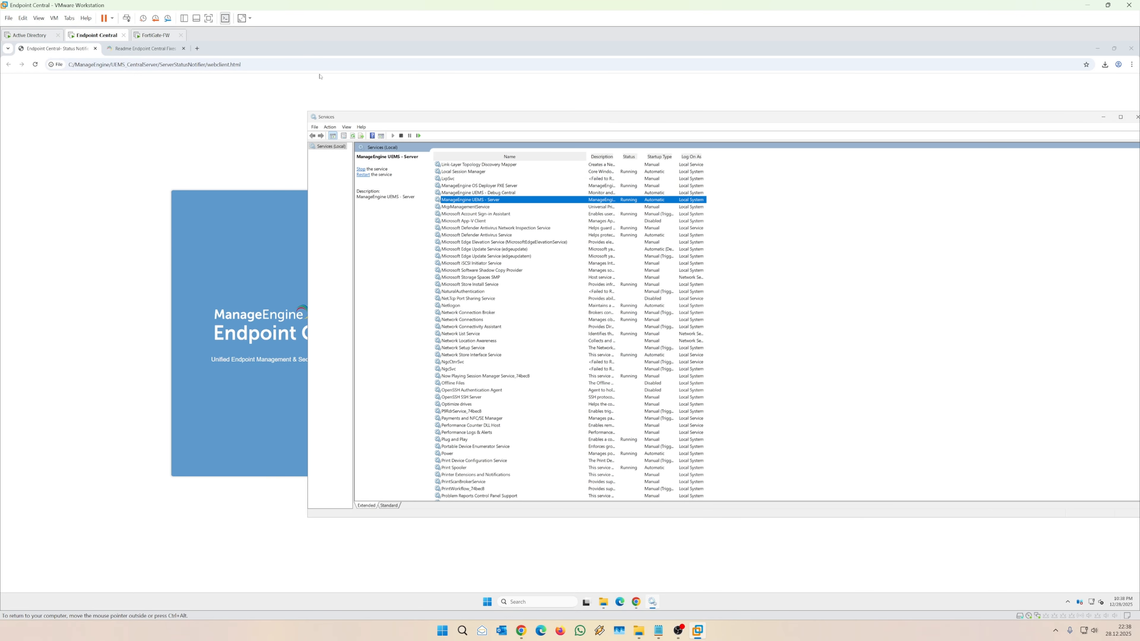
- Switch to File Explorer, open C:\ManageEngine\UEMS_CentralServer\logs and select the wrapper log file
{"action": "left_click", "coordinate": [304, 46]}
{"action": "mouse_move", "coordinate": [602, 604]}
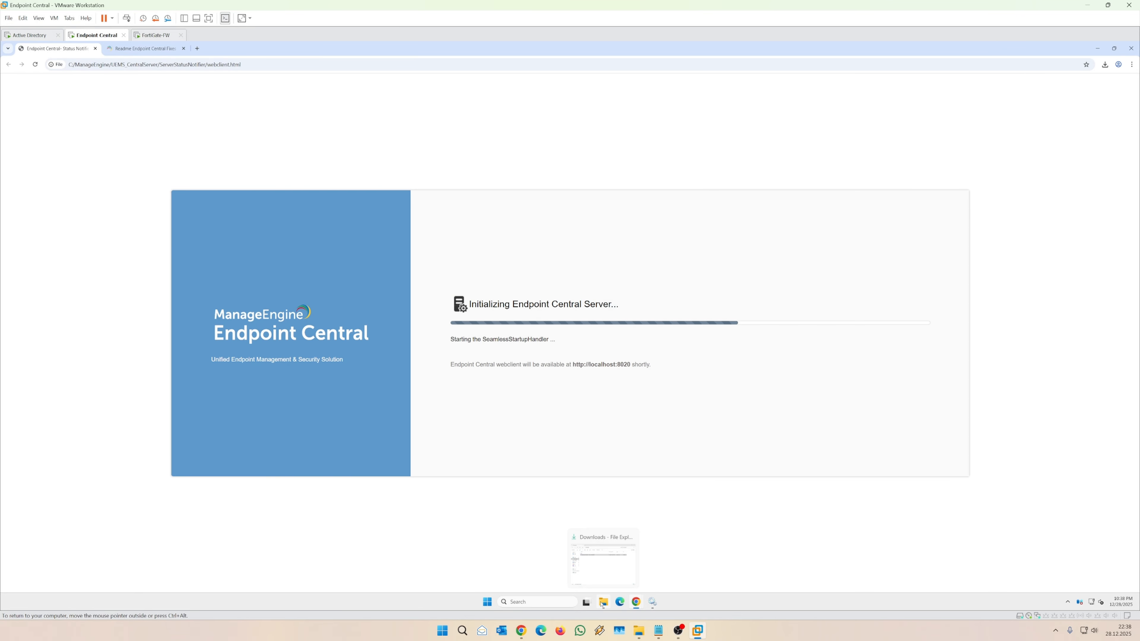
{"action": "left_click", "coordinate": [615, 585]}
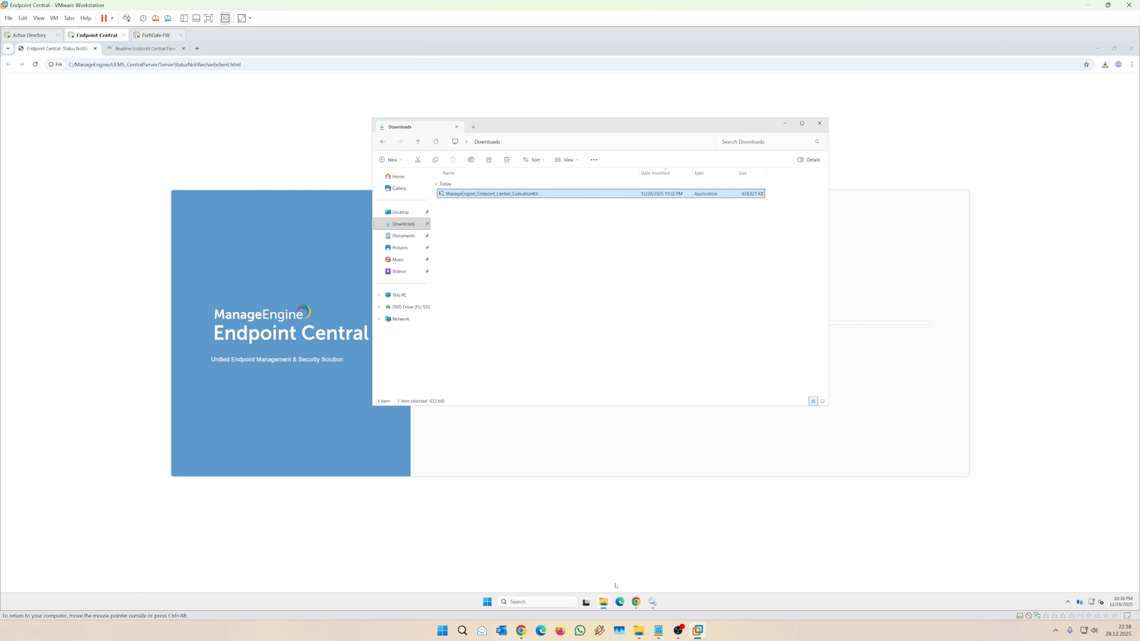
{"action": "left_click", "coordinate": [398, 296]}
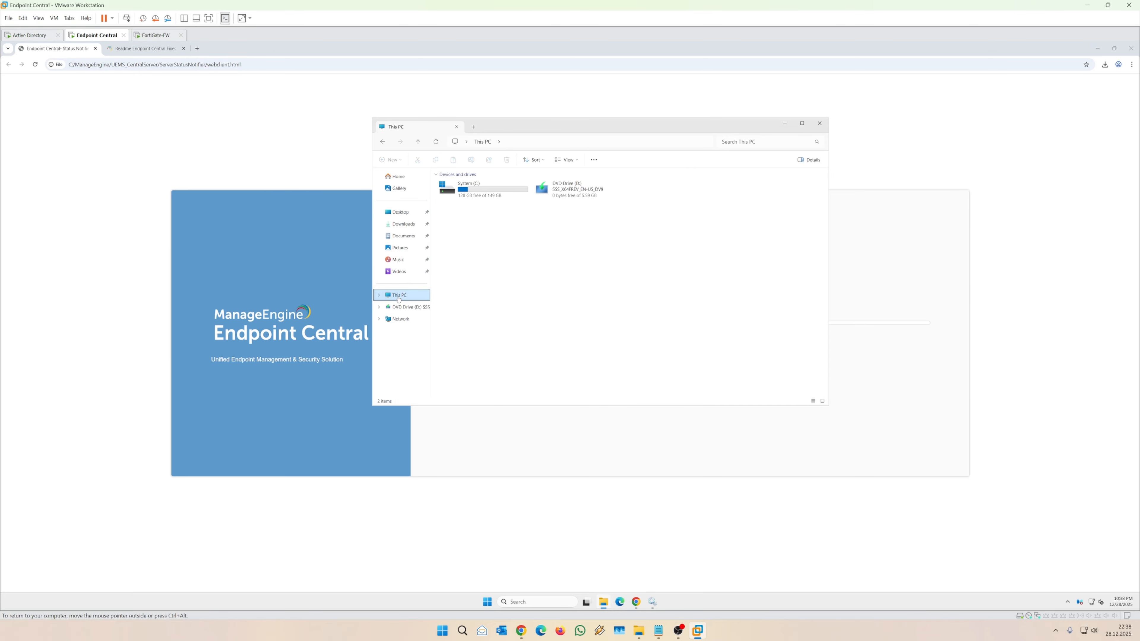
{"action": "double_click", "coordinate": [478, 194]}
{"action": "double_click", "coordinate": [462, 195]}
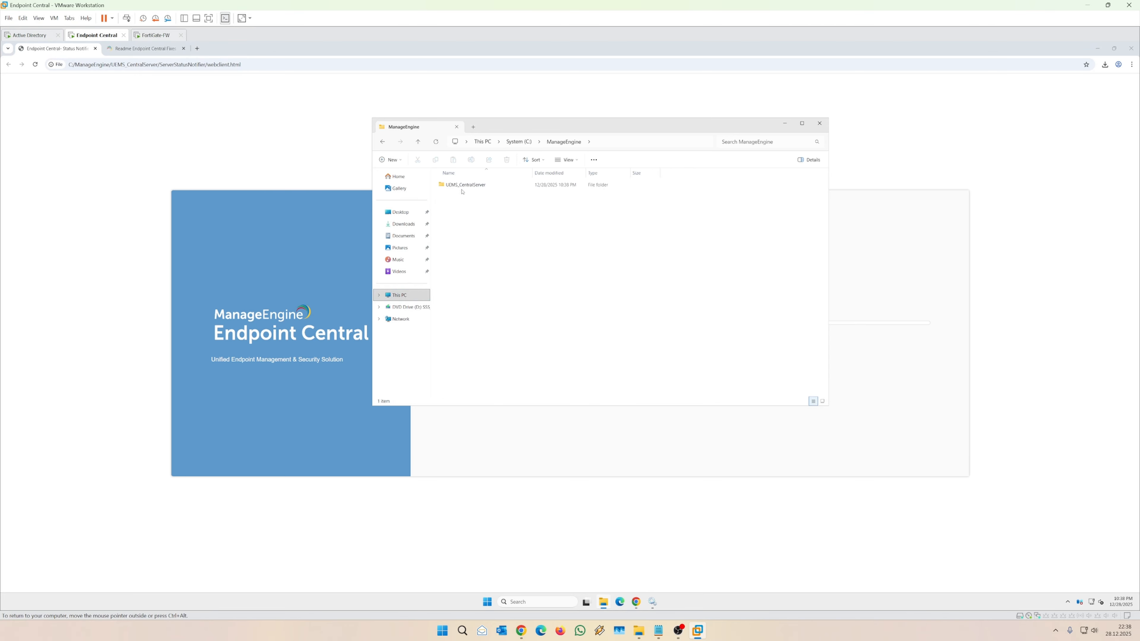
{"action": "double_click", "coordinate": [462, 192]}
{"action": "scroll", "coordinate": [453, 314], "scroll_direction": "down", "scroll_amount": 3}
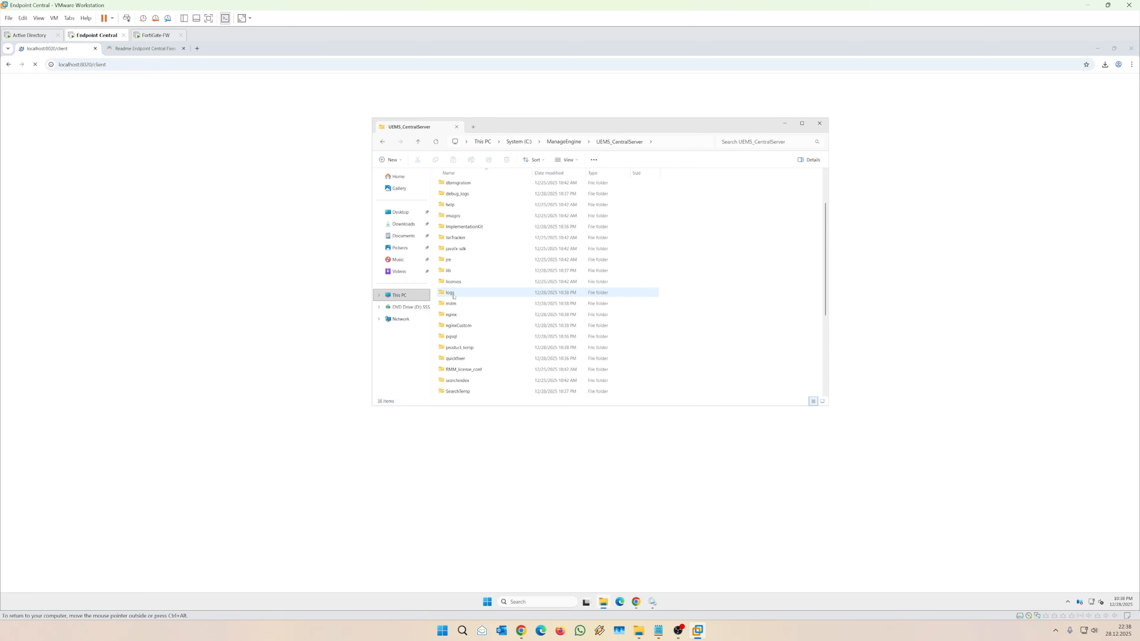
{"action": "double_click", "coordinate": [450, 293]}
{"action": "left_click", "coordinate": [464, 305]}
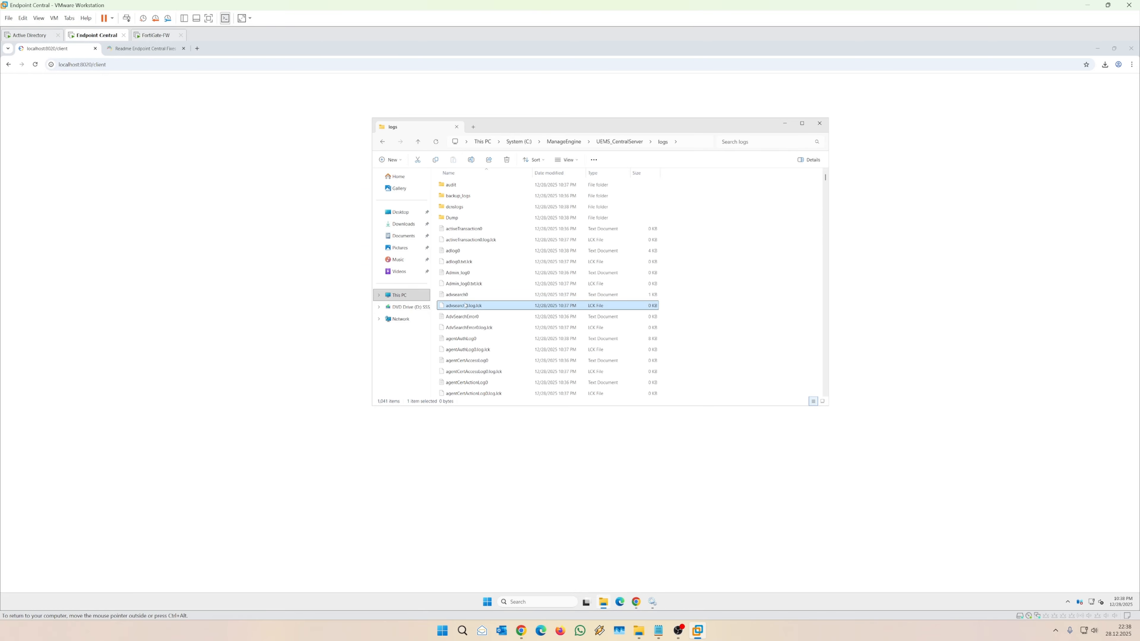
{"action": "type", "text": "wrapper"}
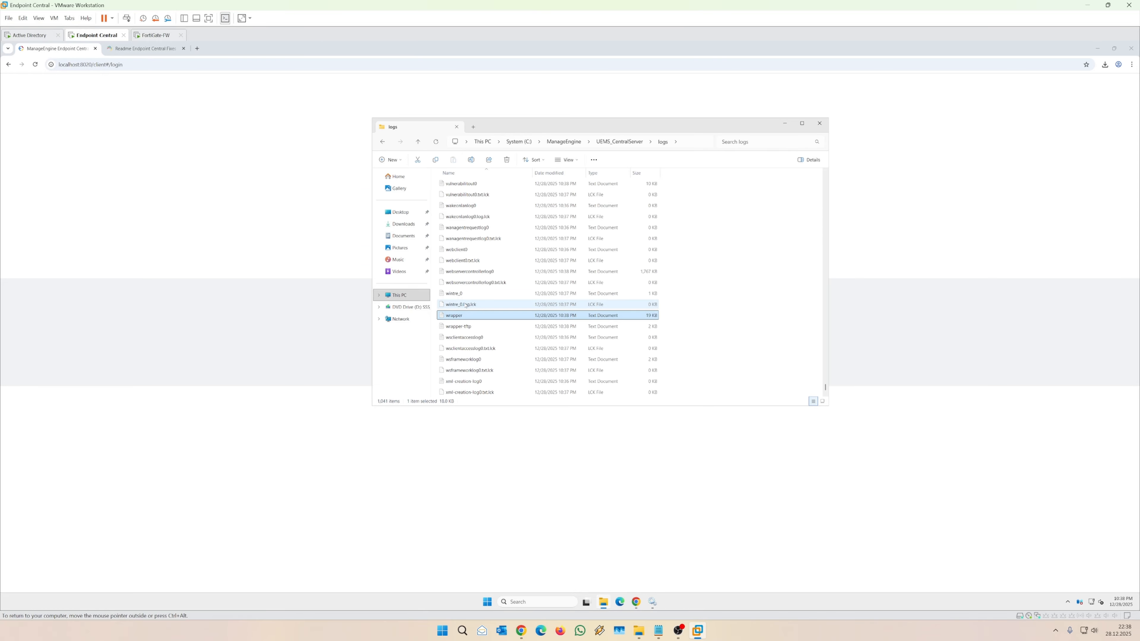
- Show file name extensions by disabling the option that hides extensions for known file types
{"action": "left_click", "coordinate": [593, 160]}
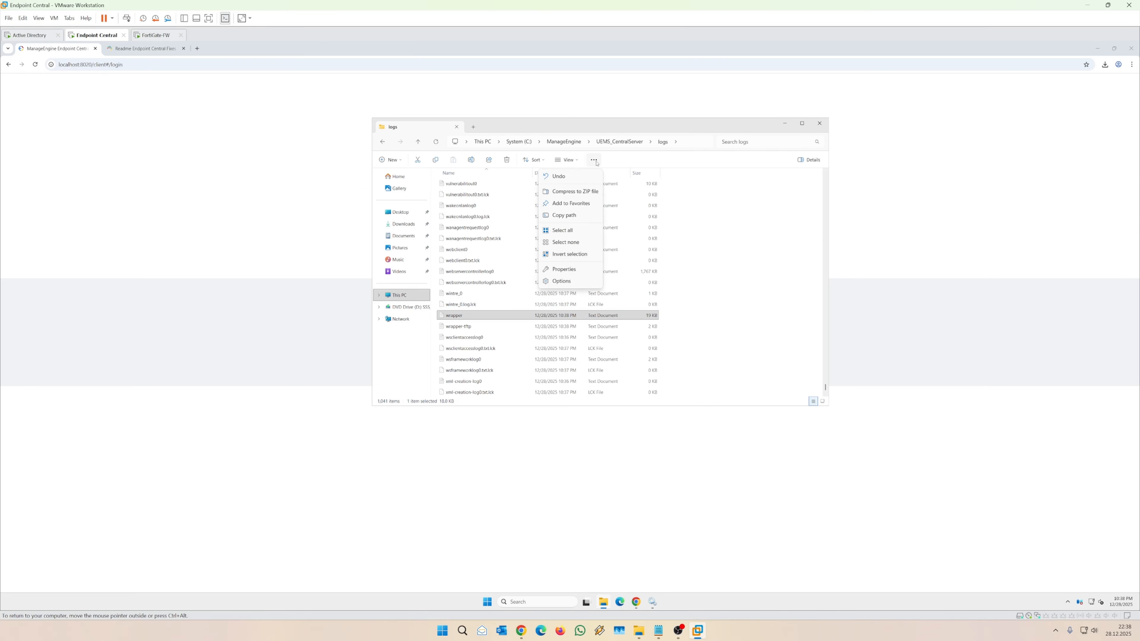
{"action": "left_click", "coordinate": [563, 282]}
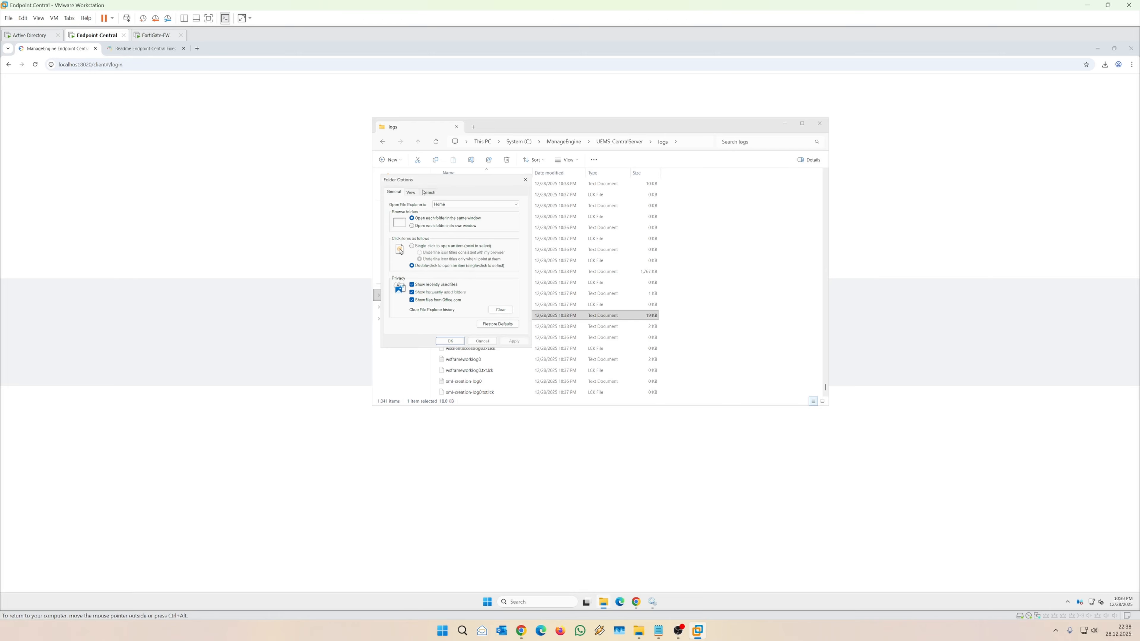
{"action": "left_click", "coordinate": [411, 191]}
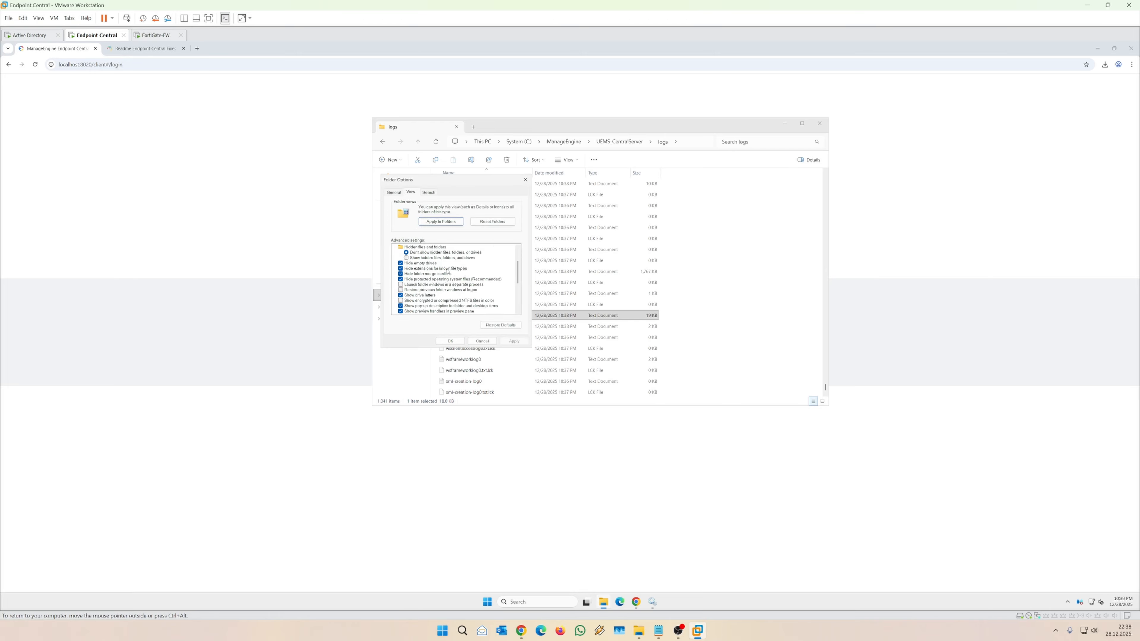
{"action": "left_click", "coordinate": [402, 269]}
{"action": "left_click", "coordinate": [514, 342]}
{"action": "left_click", "coordinate": [449, 341]}
- Open wrapper.log and examine its first entries, including the timestamps and module loading states
{"action": "double_click", "coordinate": [455, 315]}
{"action": "left_click_drag", "start_coordinate": [297, 259], "coordinate": [412, 259]}
{"action": "left_click_drag", "start_coordinate": [263, 272], "coordinate": [409, 272]}
{"action": "left_click_drag", "start_coordinate": [260, 291], "coordinate": [413, 292]}
{"action": "left_click_drag", "start_coordinate": [181, 292], "coordinate": [233, 291]}
{"action": "scroll", "coordinate": [316, 281], "scroll_direction": "down", "scroll_amount": 1}
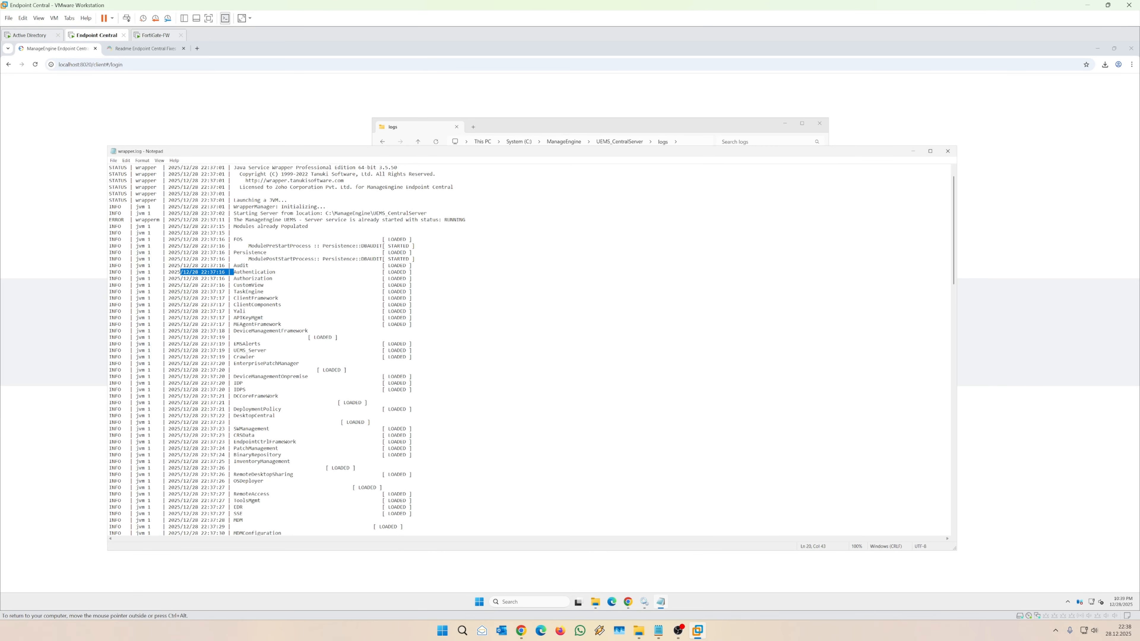
{"action": "left_click", "coordinate": [317, 278]}
- Read through the module and service entries of wrapper.log down to its last line
{"action": "scroll", "coordinate": [317, 278], "scroll_direction": "down", "scroll_amount": 3}
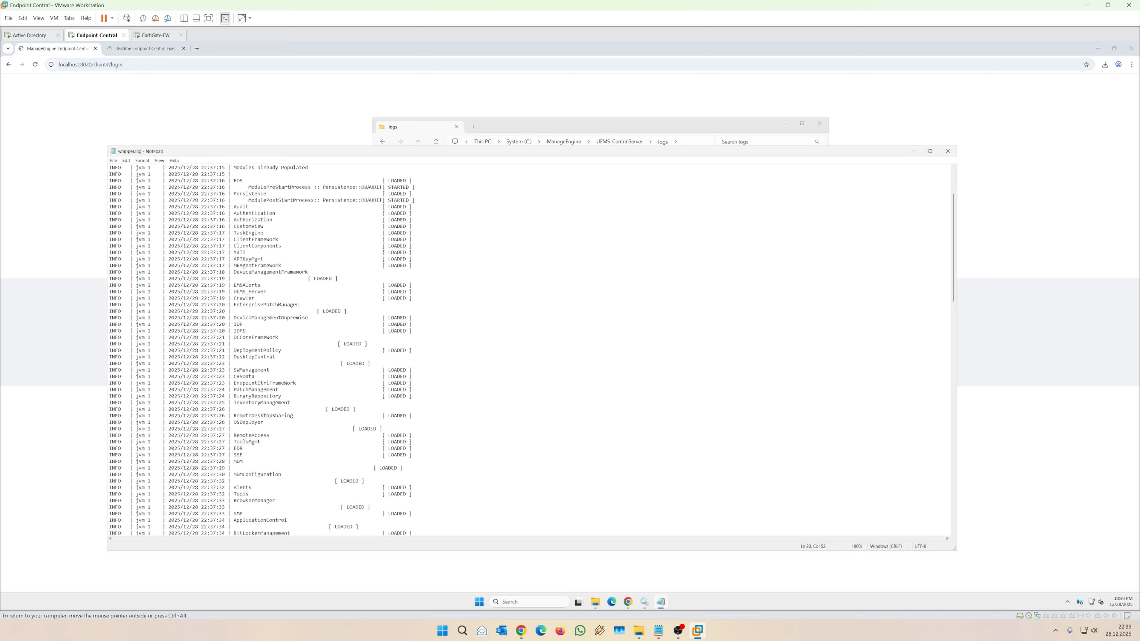
{"action": "scroll", "coordinate": [317, 278], "scroll_direction": "down", "scroll_amount": 20}
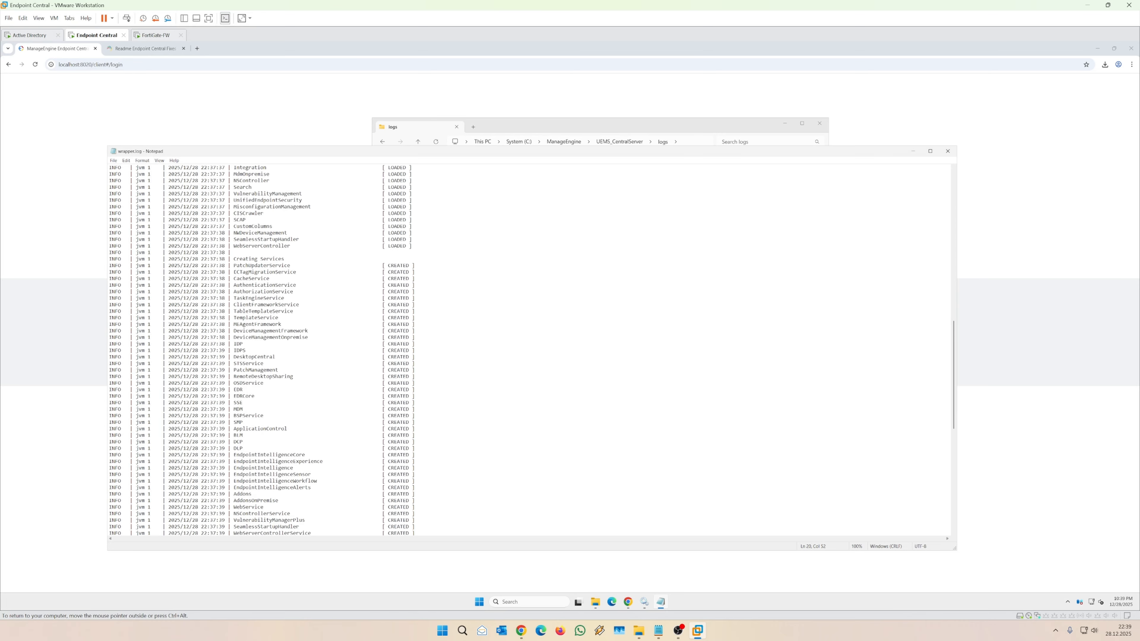
{"action": "scroll", "coordinate": [530, 351], "scroll_direction": "down", "scroll_amount": 1}
{"action": "scroll", "coordinate": [530, 350], "scroll_direction": "up", "scroll_amount": 3}
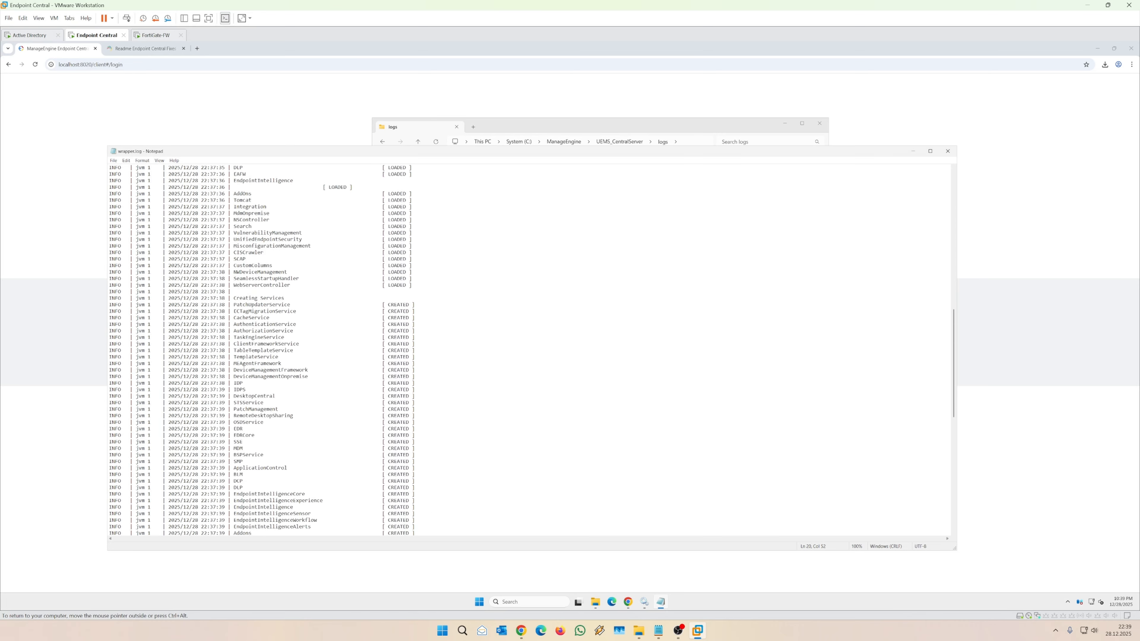
{"action": "scroll", "coordinate": [530, 350], "scroll_direction": "down", "scroll_amount": 19}
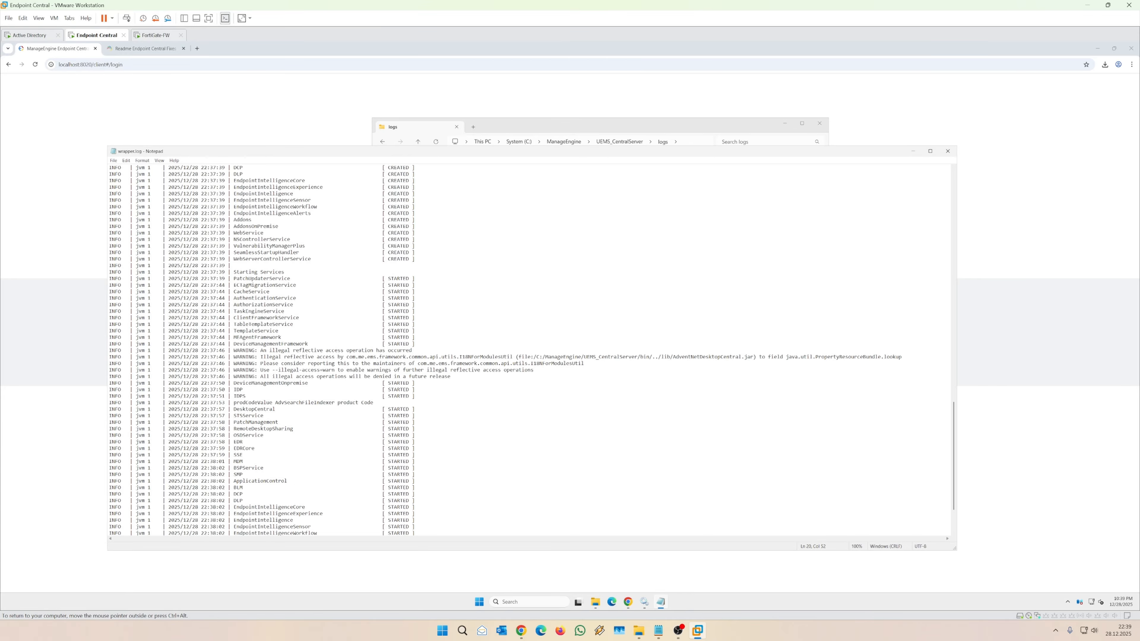
{"action": "scroll", "coordinate": [529, 350], "scroll_direction": "down", "scroll_amount": 1}
{"action": "left_click_drag", "start_coordinate": [260, 521], "coordinate": [314, 527]}
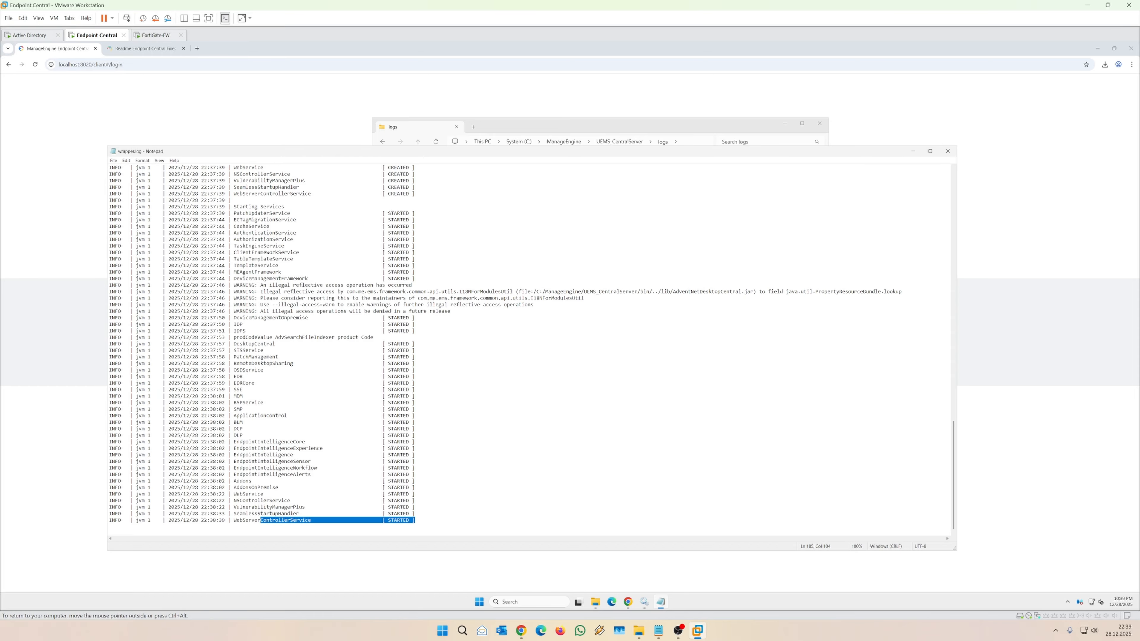
{"action": "left_click", "coordinate": [415, 520]}
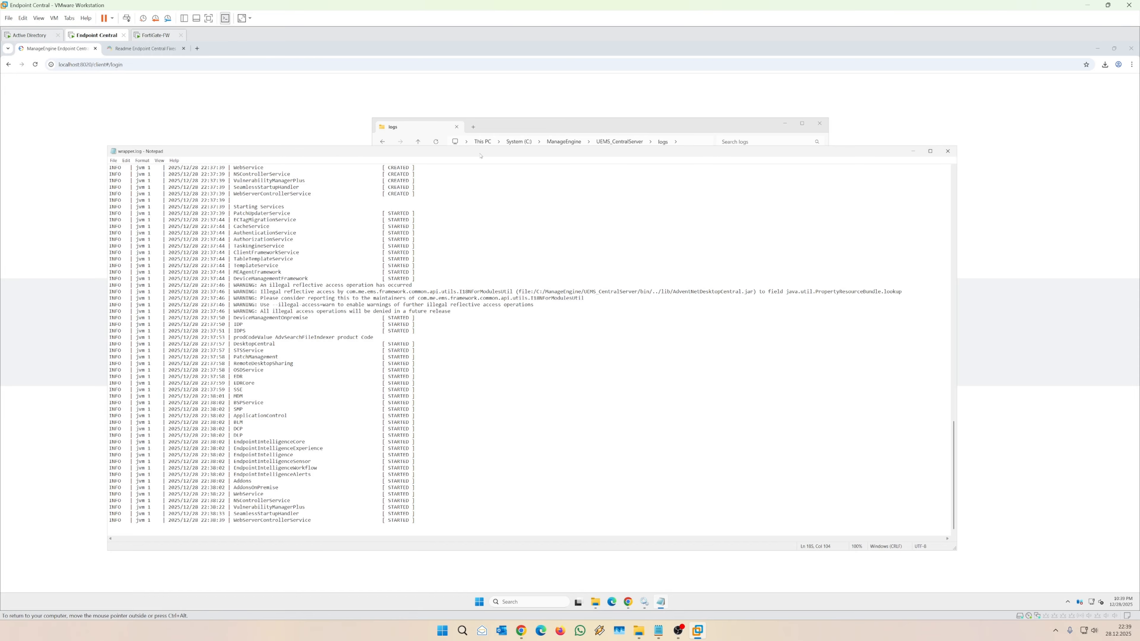
- Reopen wrapper.log to load its newest entries and check the server start and connection port lines at the end
{"action": "double_click", "coordinate": [112, 152]}
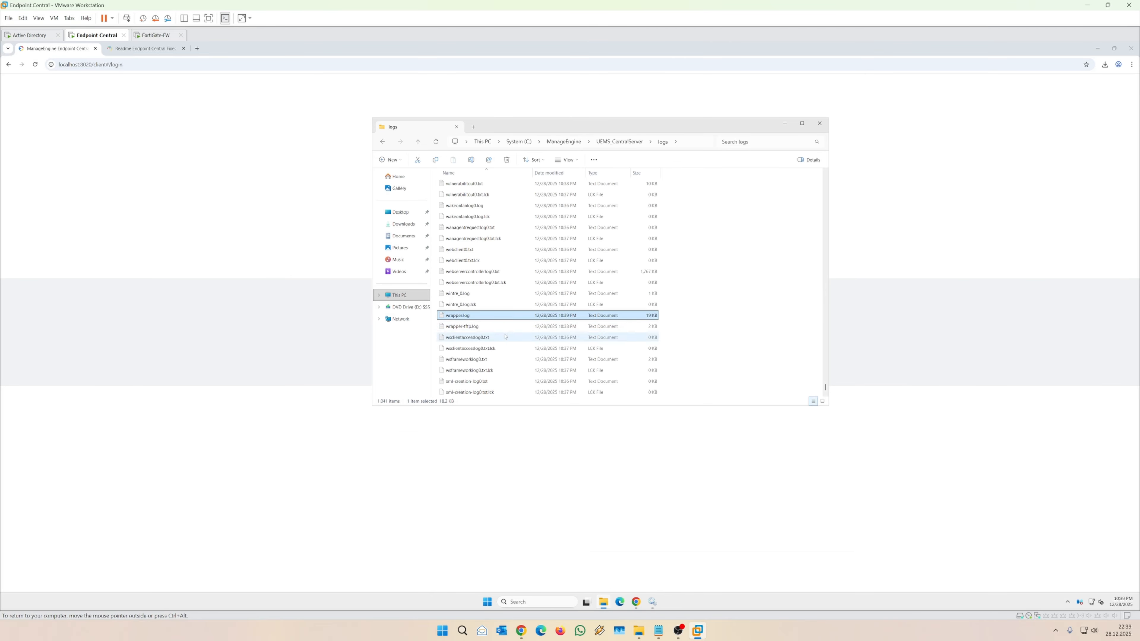
{"action": "double_click", "coordinate": [462, 315]}
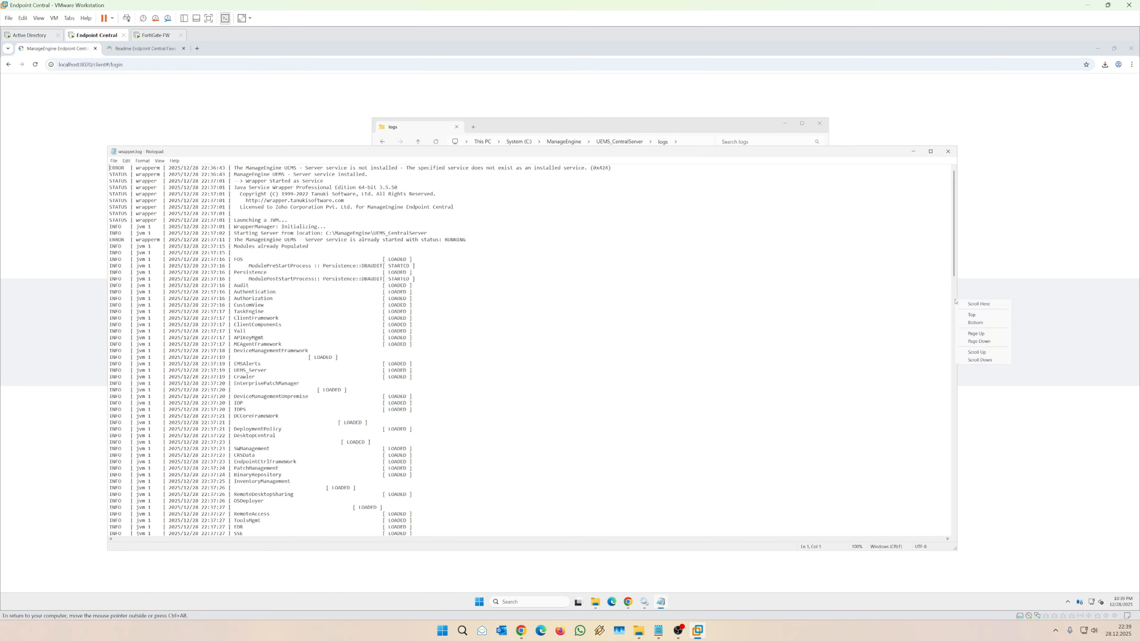
{"action": "scroll", "coordinate": [530, 350], "scroll_direction": "down", "scroll_amount": 10}
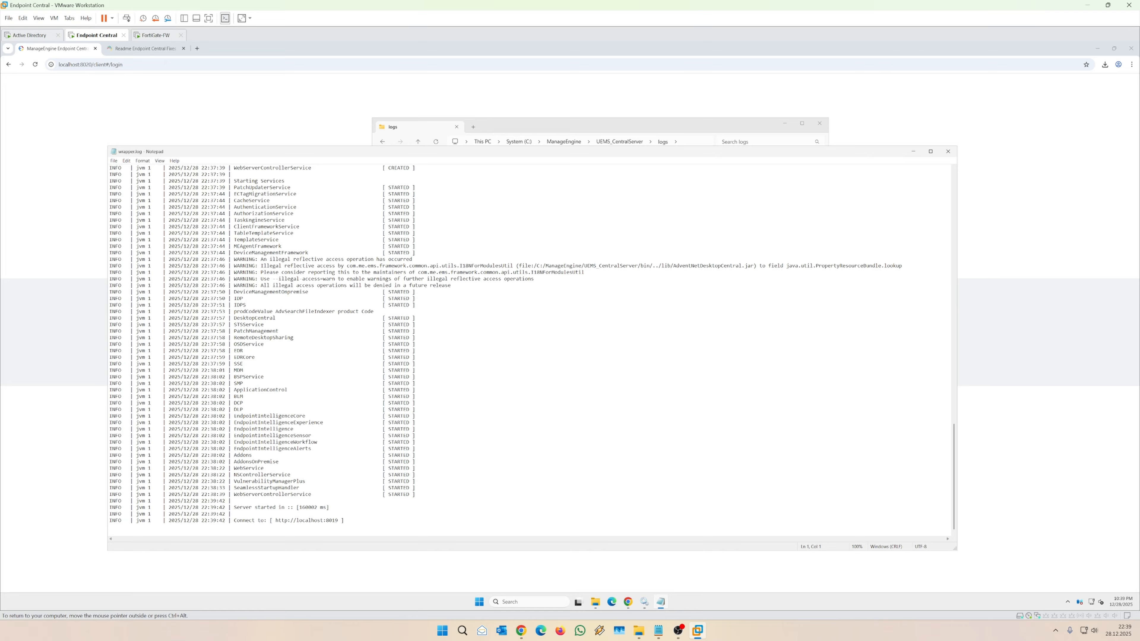
{"action": "left_click_drag", "start_coordinate": [328, 520], "coordinate": [275, 521]}
{"action": "left_click", "coordinate": [340, 521]}
{"action": "left_click_drag", "start_coordinate": [338, 521], "coordinate": [327, 521]}
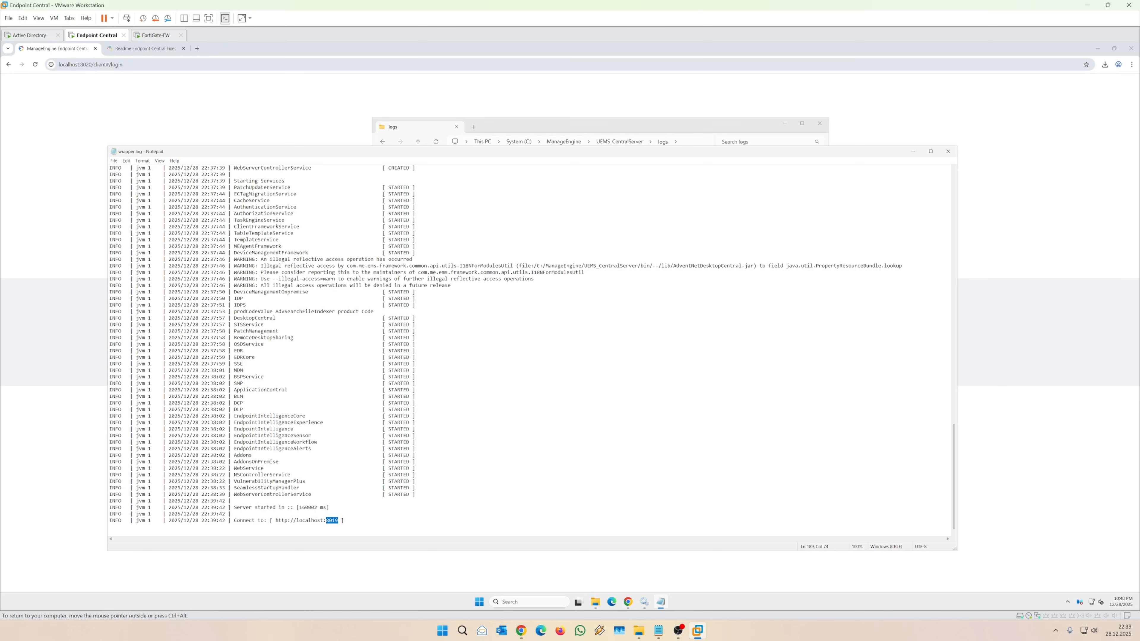
{"action": "left_click", "coordinate": [93, 67]}
{"action": "left_click", "coordinate": [135, 148]}
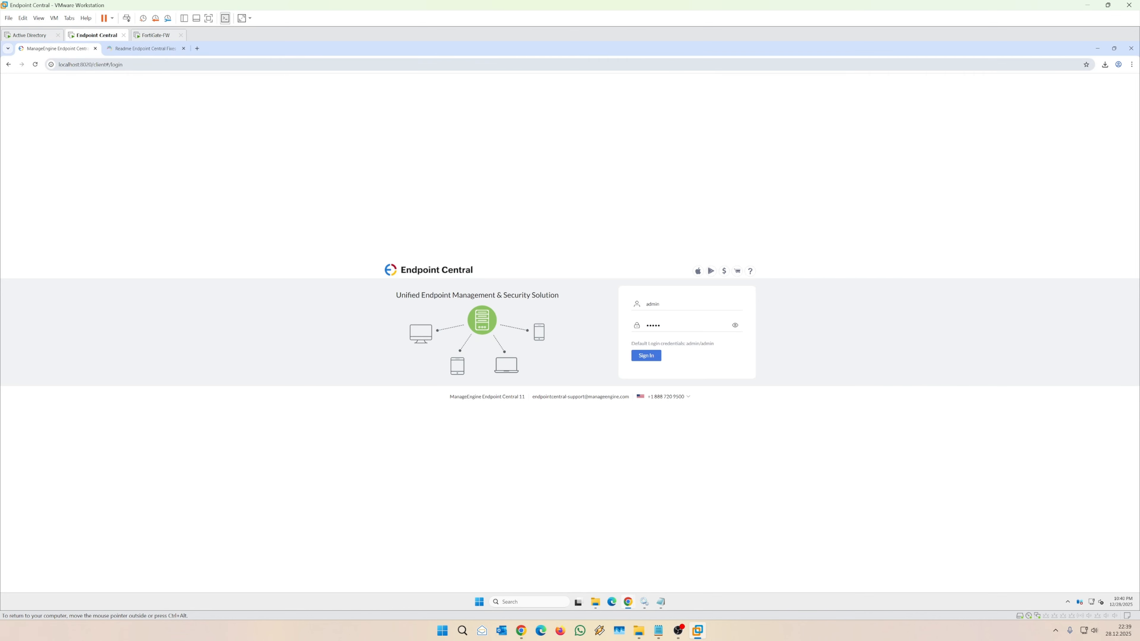
{"action": "left_click", "coordinate": [96, 65]}
{"action": "left_click", "coordinate": [97, 64]}
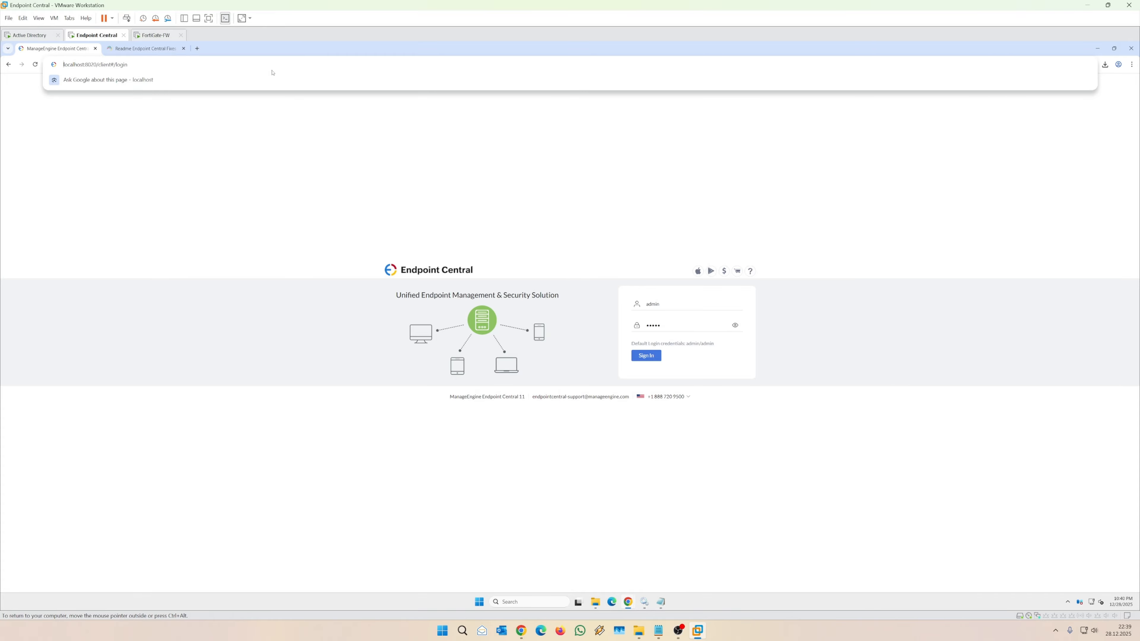
{"action": "type", "text": "https://"}
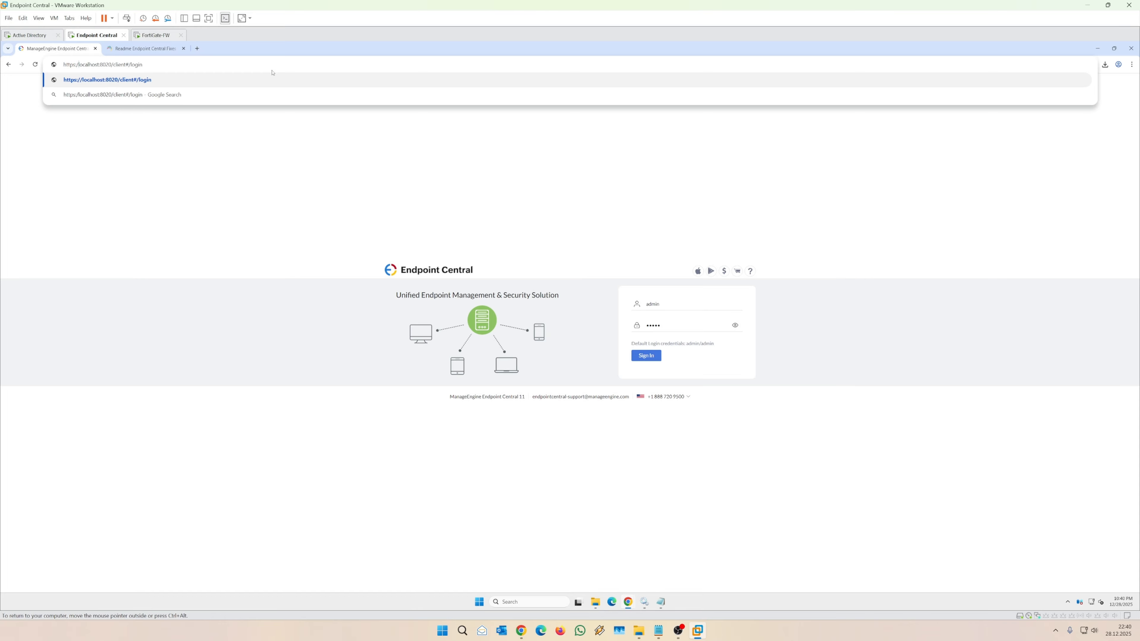
{"action": "type", "text": "/"}
{"action": "key", "text": "BackSpace"}
{"action": "key", "text": "BackSpace"}
{"action": "key", "text": "BackSpace"}
{"action": "type", "text": "378"}
{"action": "key", "text": "BackSpace"}
{"action": "key", "text": "BackSpace"}
{"action": "key", "text": "BackSpace"}
{"action": "type", "text": "83"}
{"action": "key", "text": "Delete"}
{"action": "key", "text": "Delete"}
{"action": "key", "text": "Delete"}
{"action": "key", "text": "Delete"}
{"action": "key", "text": "Delete"}
{"action": "key", "text": "Delete"}
{"action": "key", "text": "Delete"}
{"action": "key", "text": "Delete"}
{"action": "key", "text": "Delete"}
{"action": "key", "text": "Delete"}
{"action": "key", "text": "Delete"}
{"action": "key", "text": "Delete"}
{"action": "key", "text": "Delete"}
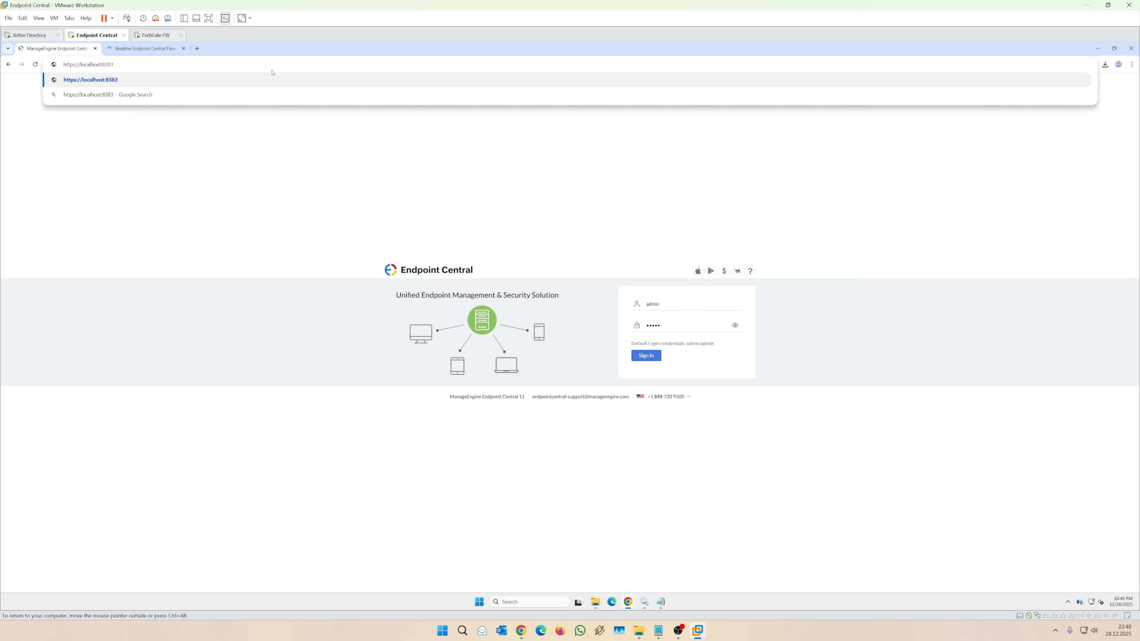
{"action": "key", "text": "Return"}
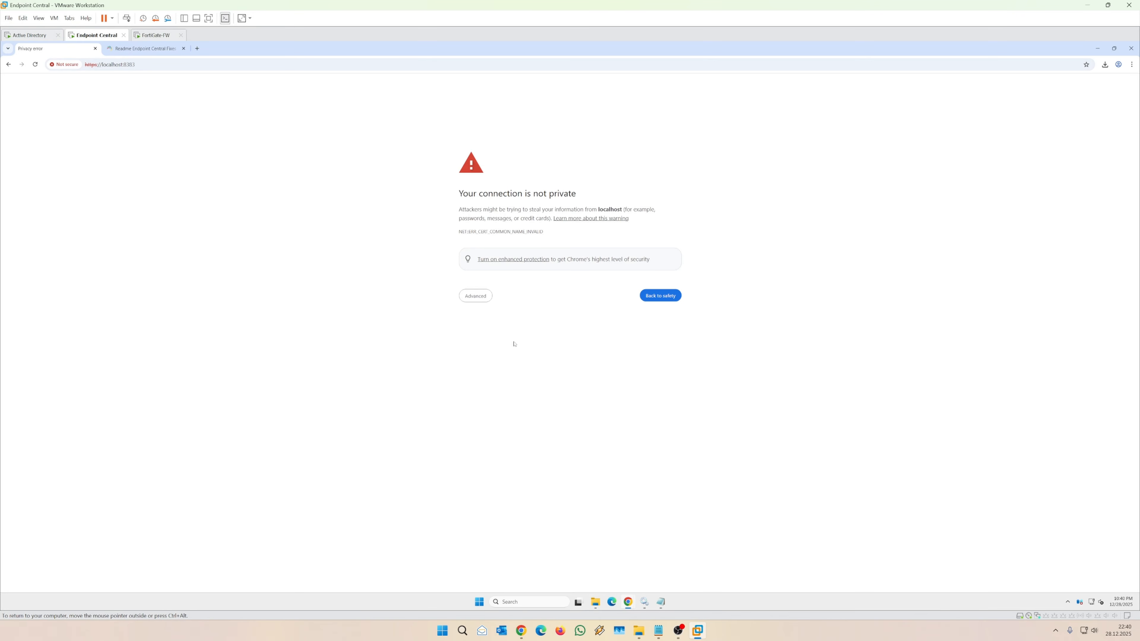
- Proceed to localhost past the certificate warning and sign in to Endpoint Central with the prefilled admin credentials
{"action": "left_click", "coordinate": [478, 297]}
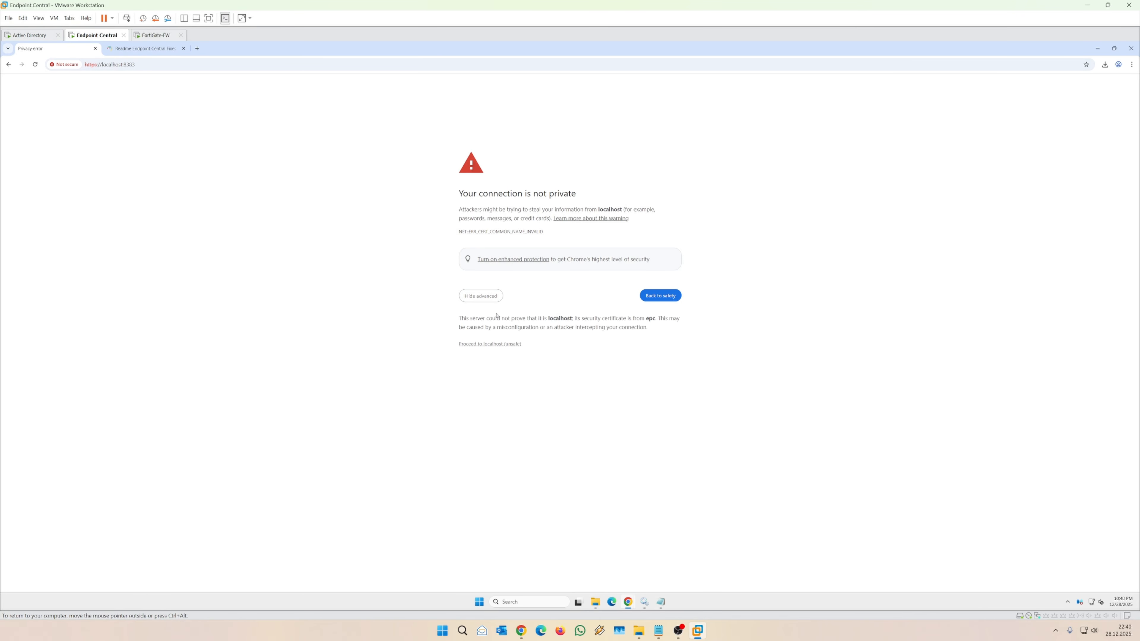
{"action": "left_click", "coordinate": [510, 344]}
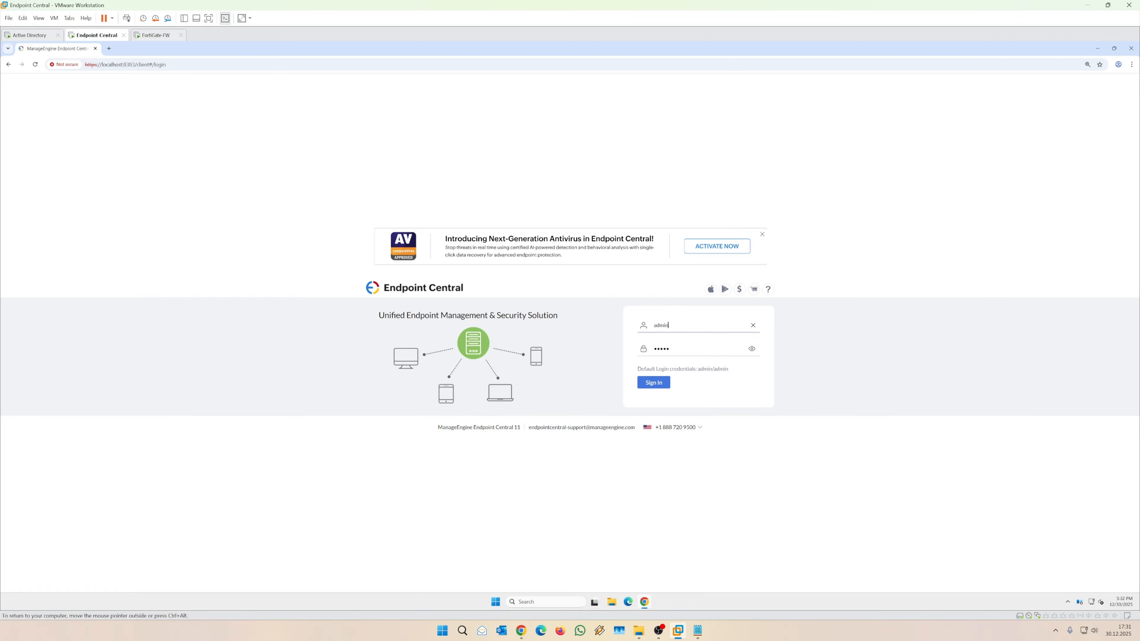
{"action": "left_click", "coordinate": [651, 384]}
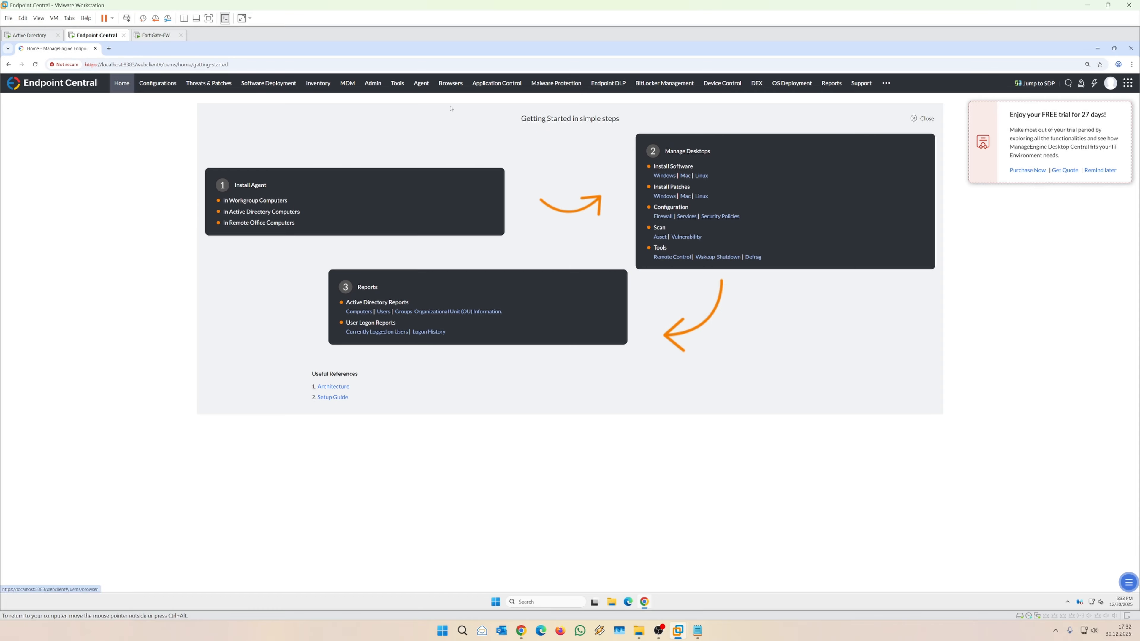
- Postpone the trial reminder and save the proxy server settings with Direct Connection to Internet
{"action": "left_click", "coordinate": [372, 83]}
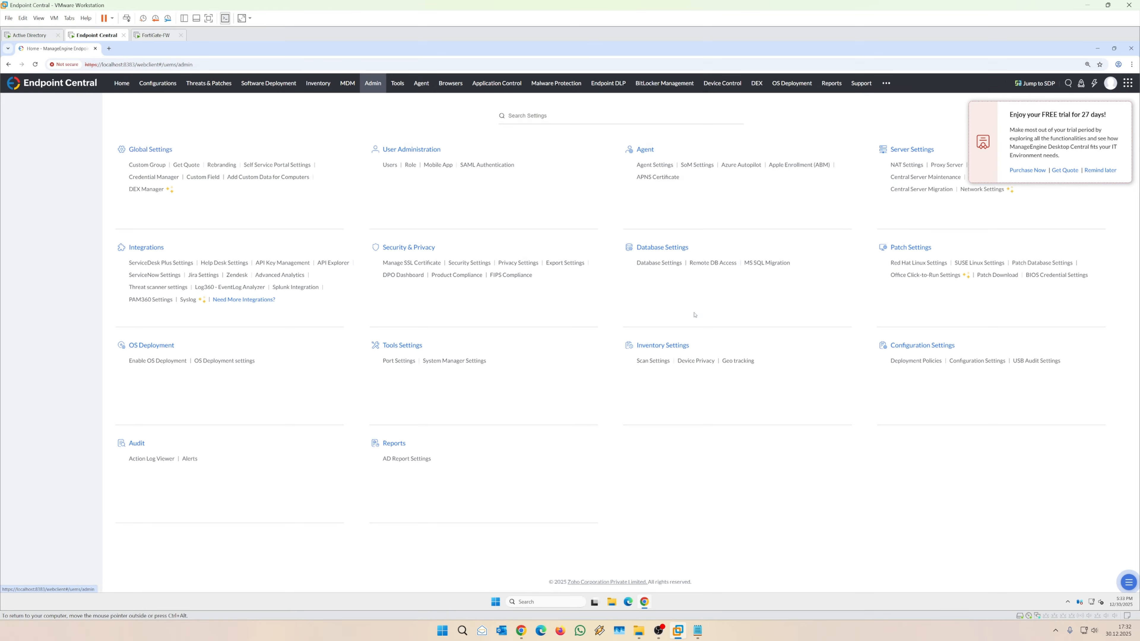
{"action": "left_click", "coordinate": [1106, 170]}
{"action": "left_click", "coordinate": [920, 164]}
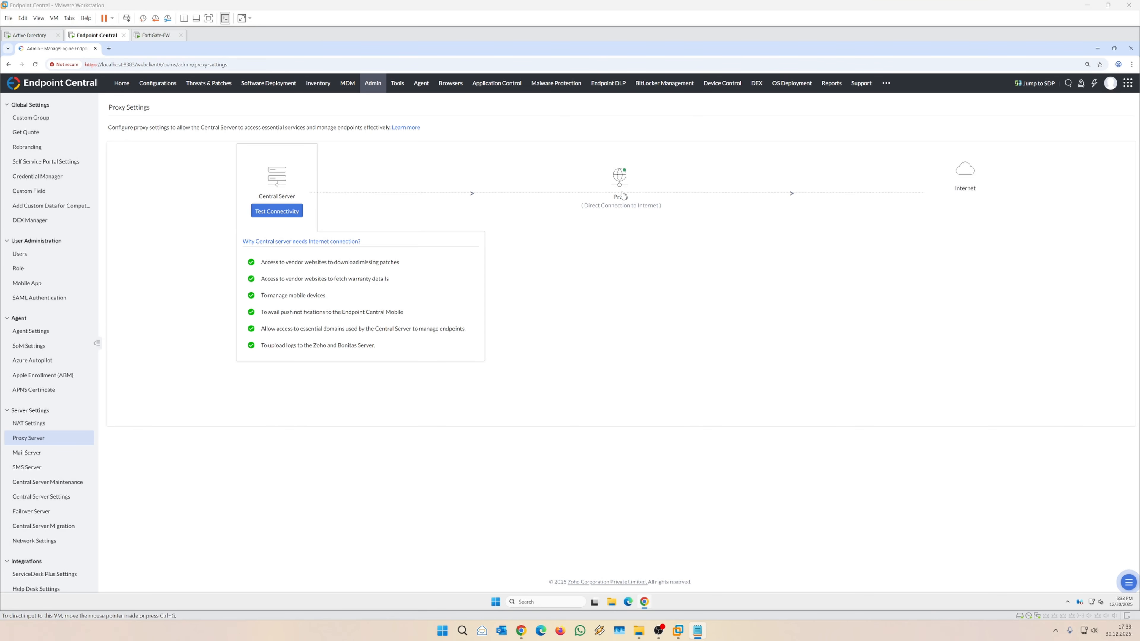
{"action": "mouse_move", "coordinate": [621, 217]}
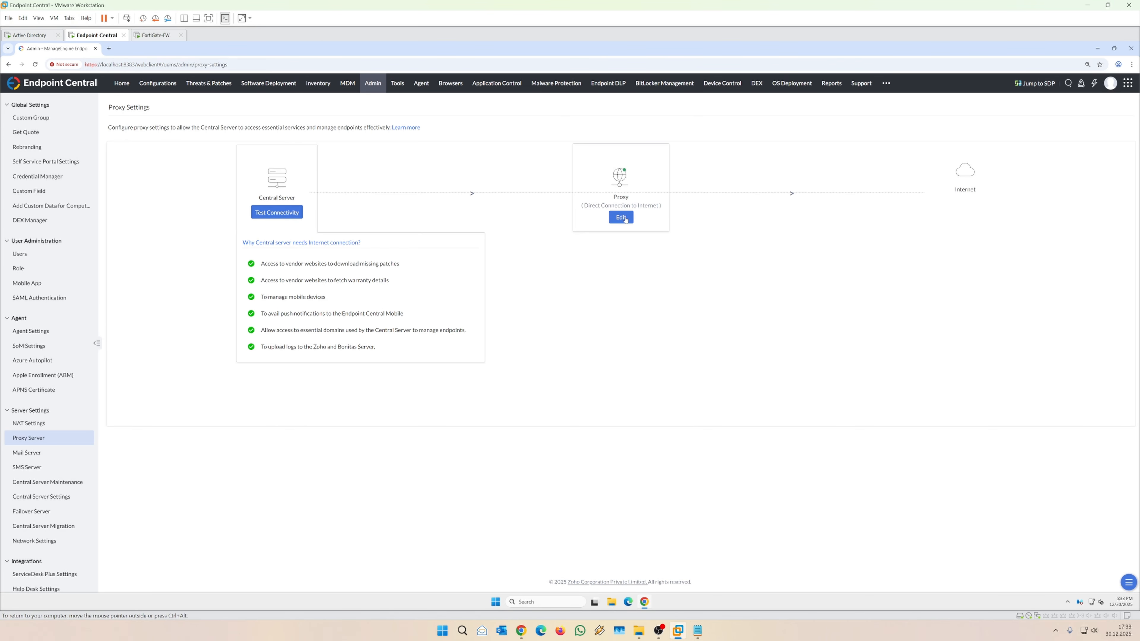
{"action": "left_click", "coordinate": [621, 218]}
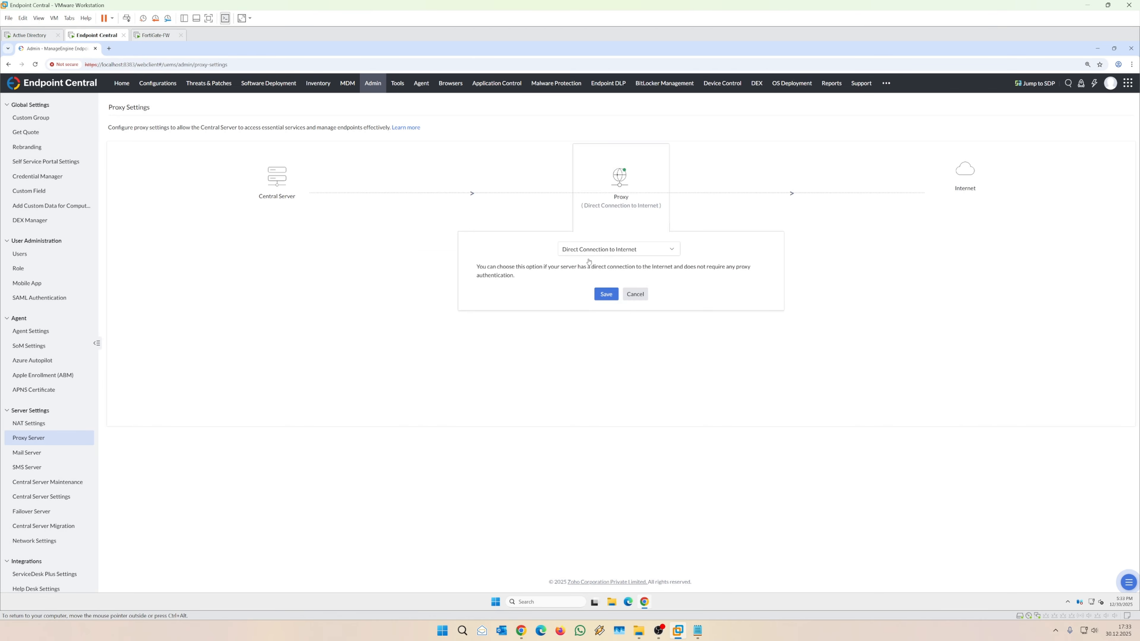
{"action": "left_click", "coordinate": [627, 250]}
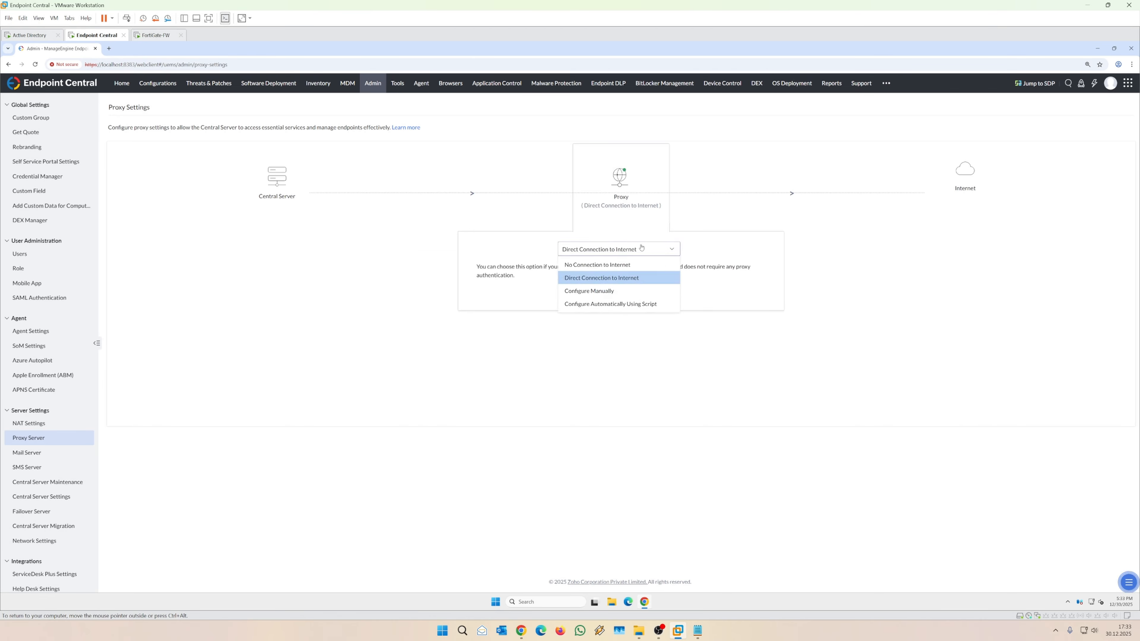
{"action": "left_click", "coordinate": [737, 281]}
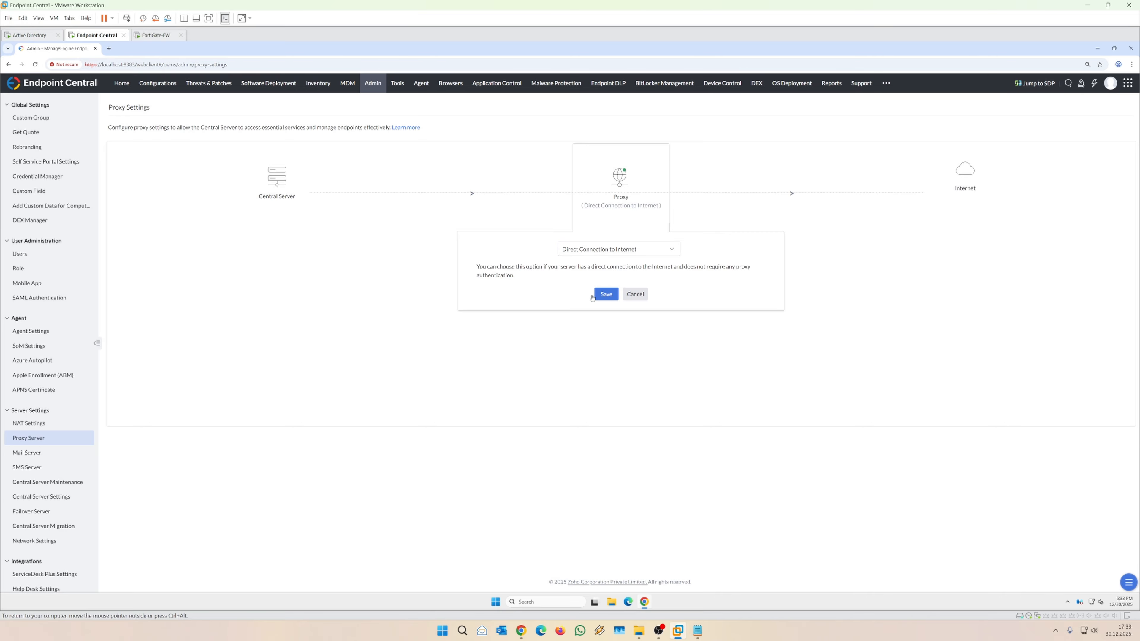
{"action": "left_click", "coordinate": [606, 294]}
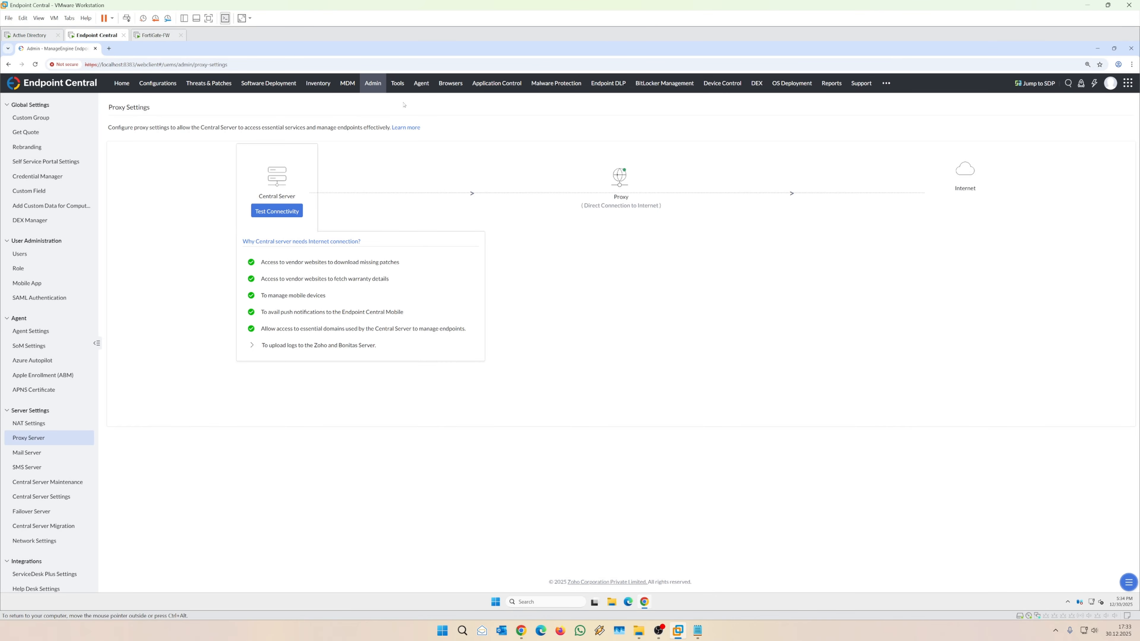
- Open the NAT settings configuration form from the admin server settings
{"action": "left_click", "coordinate": [370, 85]}
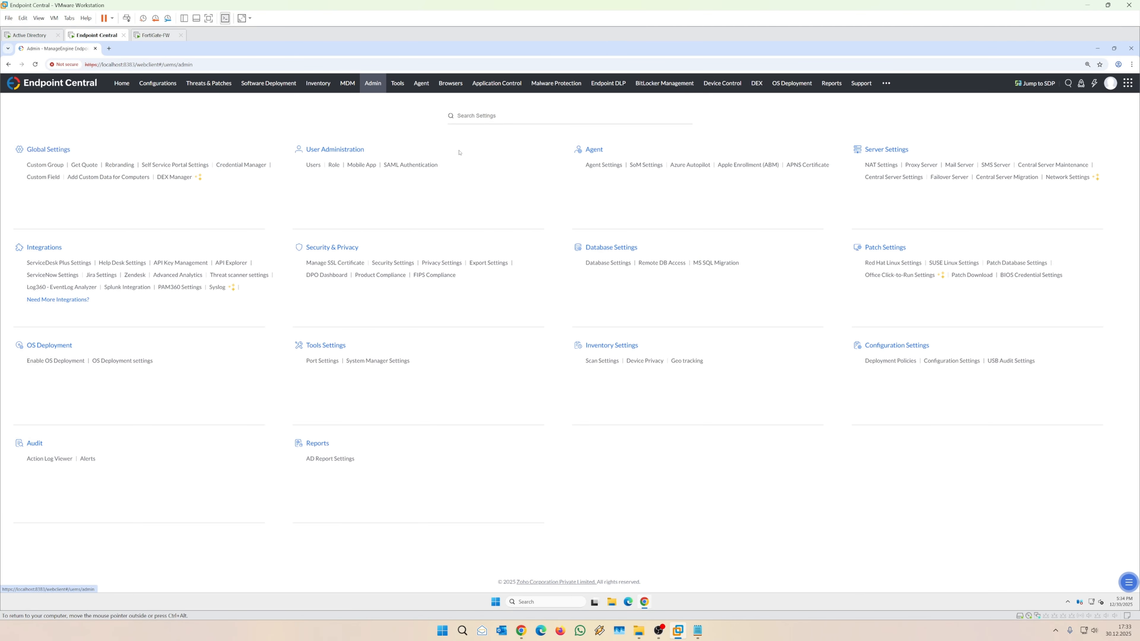
{"action": "left_click", "coordinate": [881, 164]}
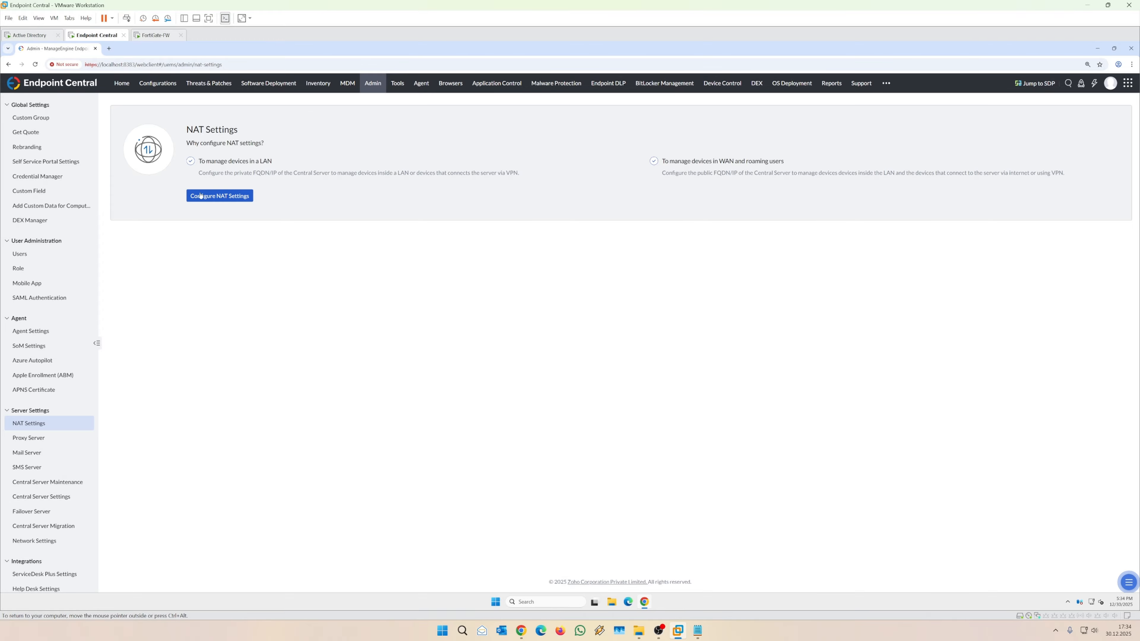
{"action": "left_click", "coordinate": [214, 196]}
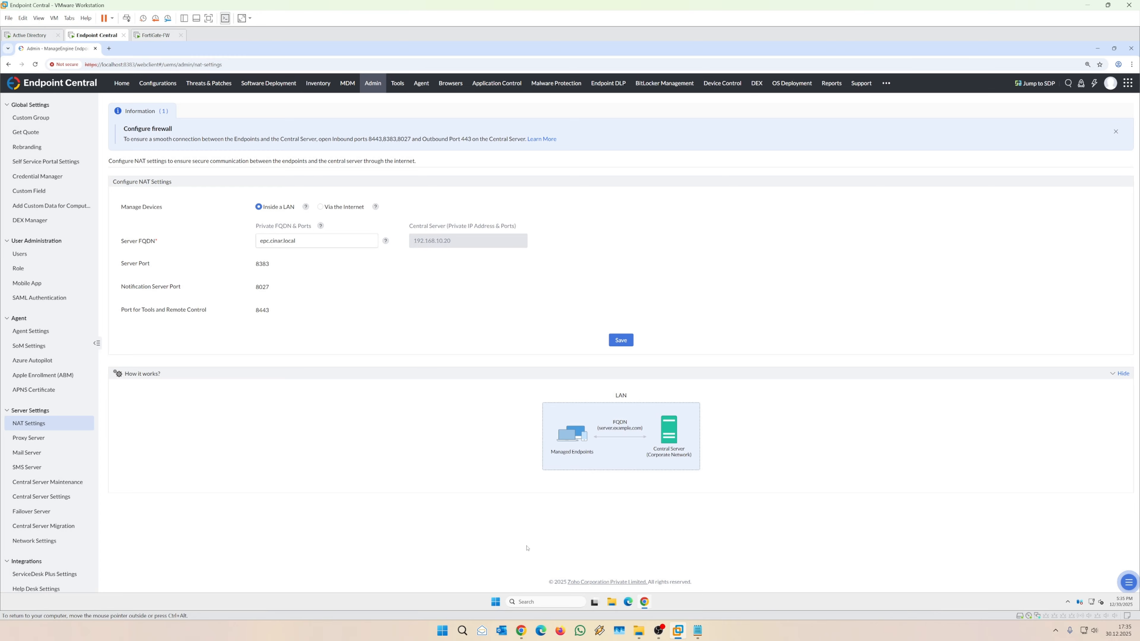
- Open a command prompt and run ipconfig to check the Endpoint Central server's IP address
{"action": "right_click", "coordinate": [495, 602]}
{"action": "left_click", "coordinate": [492, 557]}
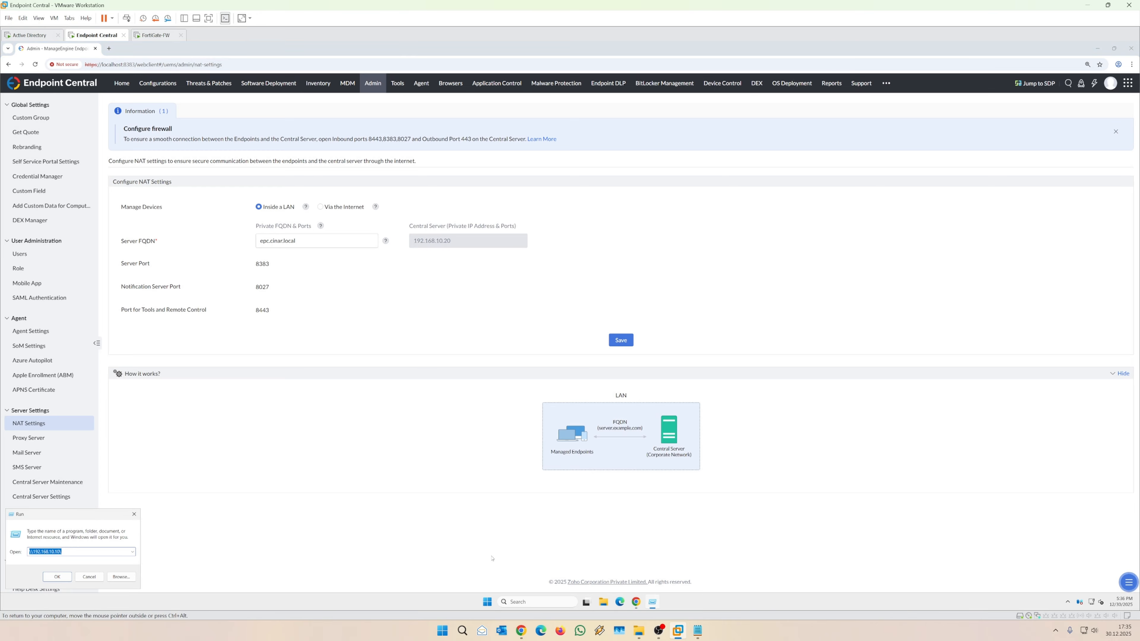
{"action": "type", "text": "cmd"}
{"action": "key", "text": "Return"}
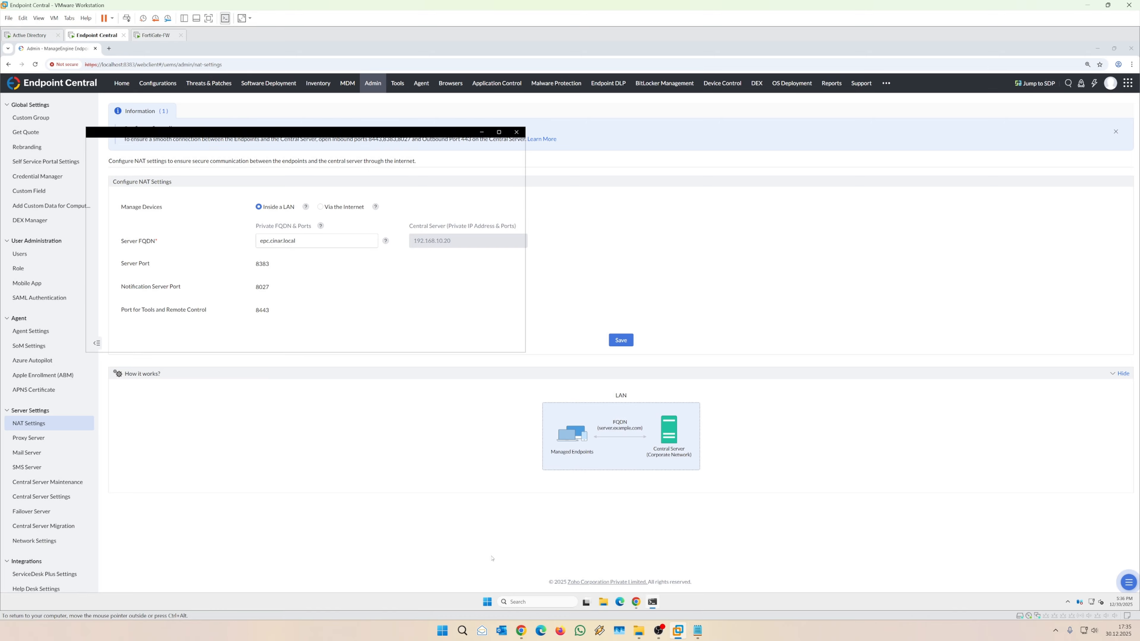
{"action": "type", "text": "ipconfig"}
{"action": "key", "text": "Return"}
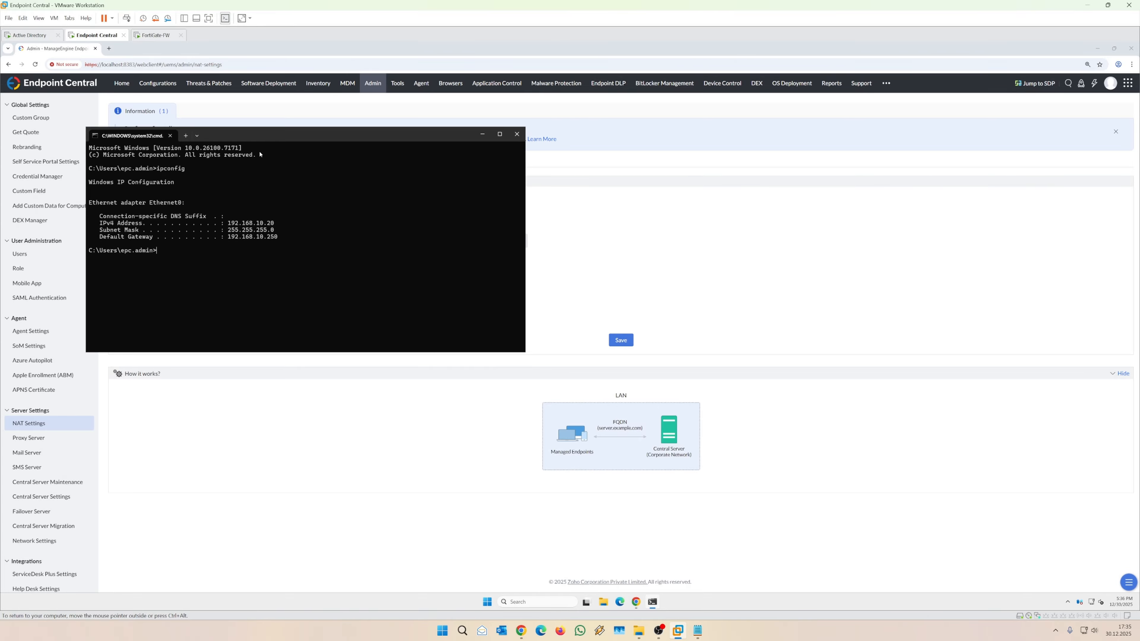
{"action": "left_click_drag", "start_coordinate": [258, 135], "coordinate": [352, 145]}
- Switch to the Active Directory virtual machine, sign in with the administrator password and allow network discovery
{"action": "left_click", "coordinate": [33, 35]}
{"action": "left_click", "coordinate": [127, 18]}
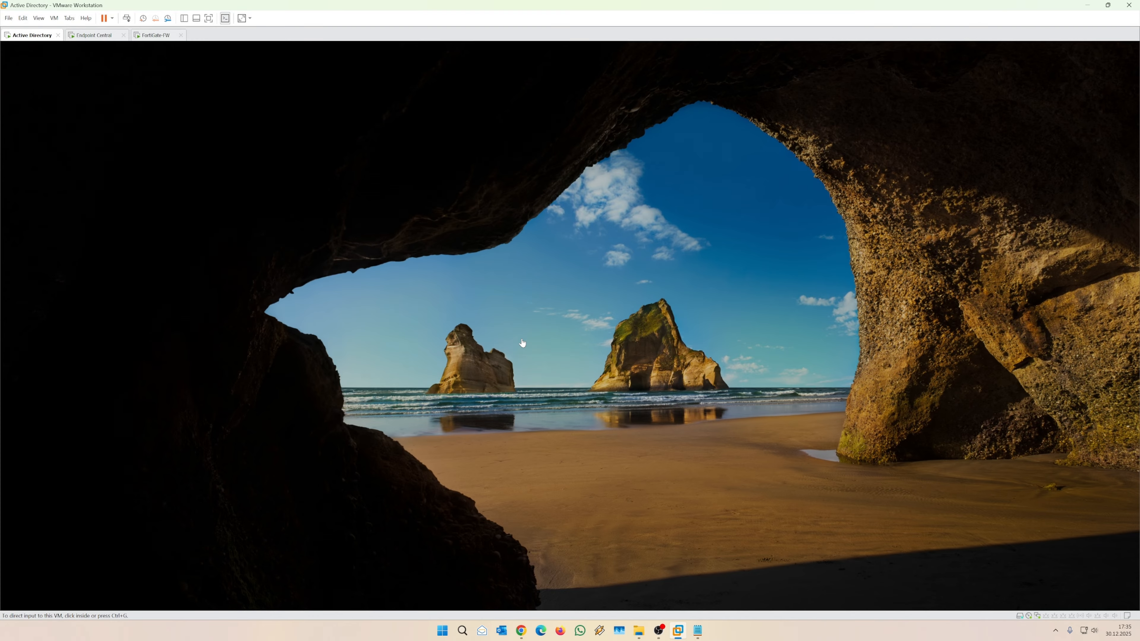
{"action": "type", "text": "••••••"}
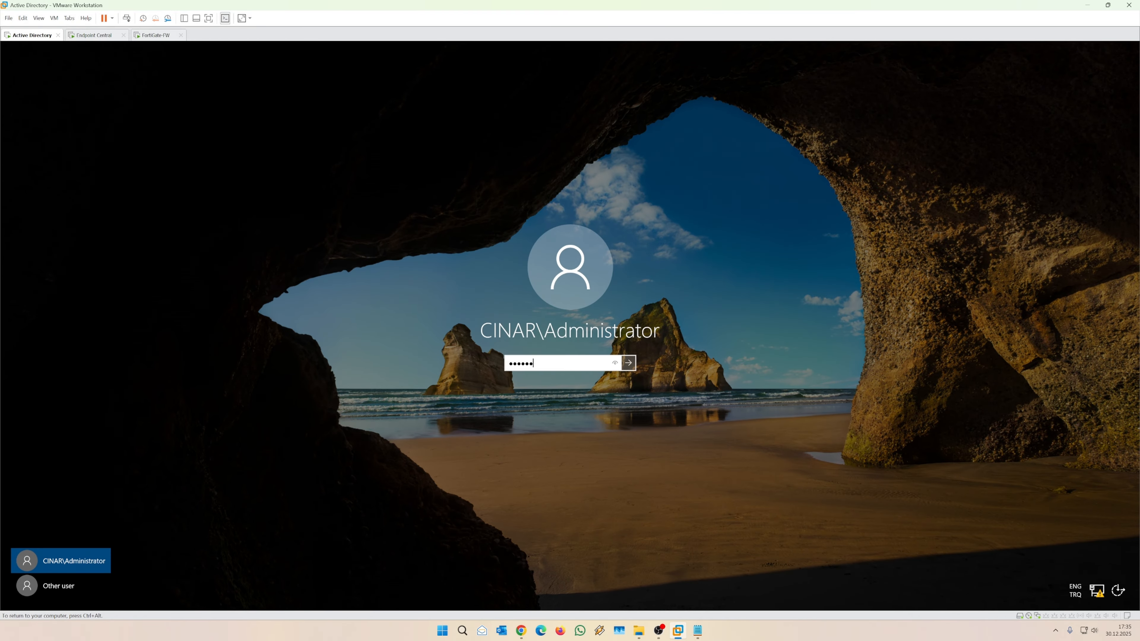
{"action": "key", "text": "Return"}
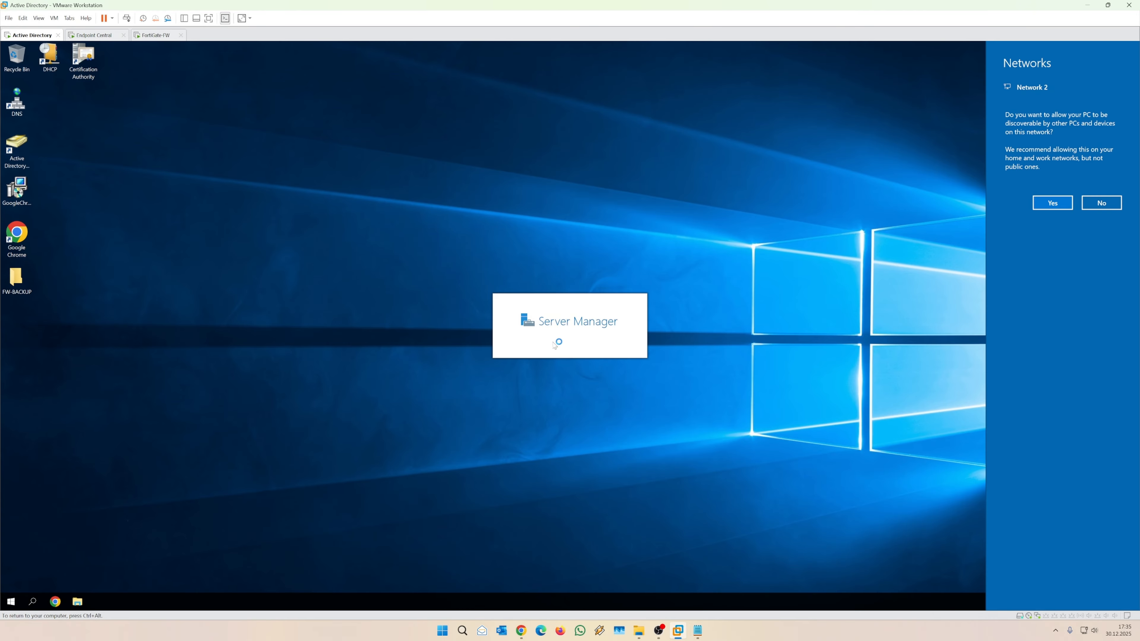
{"action": "left_click", "coordinate": [1047, 200]}
{"action": "left_click", "coordinate": [598, 116]}
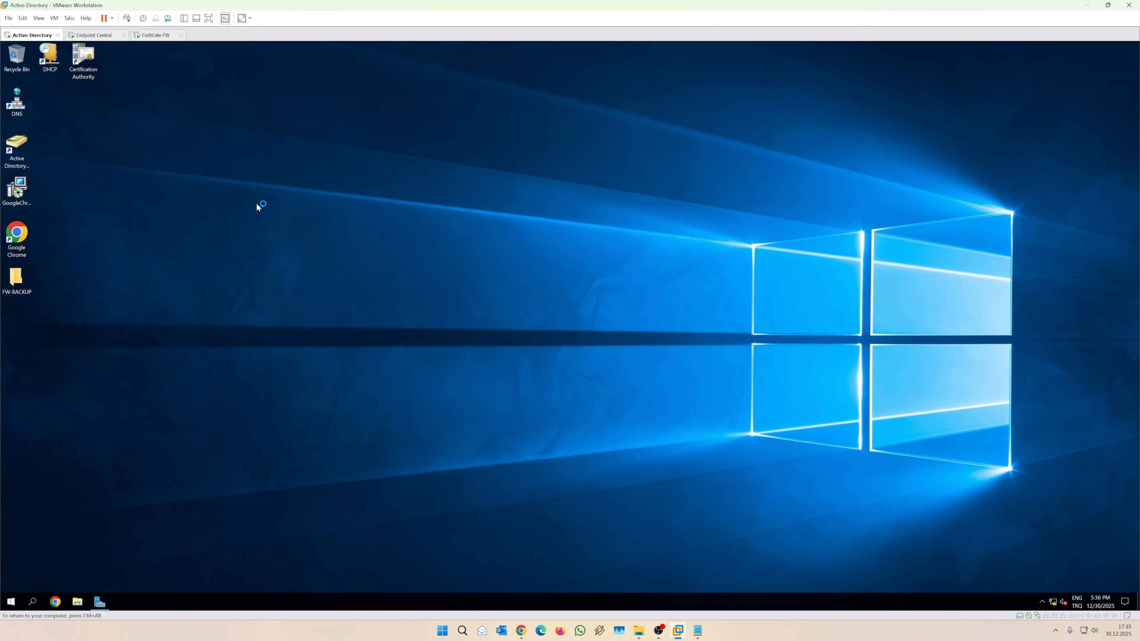
- Open the cinar.com forward lookup zone in DNS Manager and enlarge the window
{"action": "left_click", "coordinate": [15, 95]}
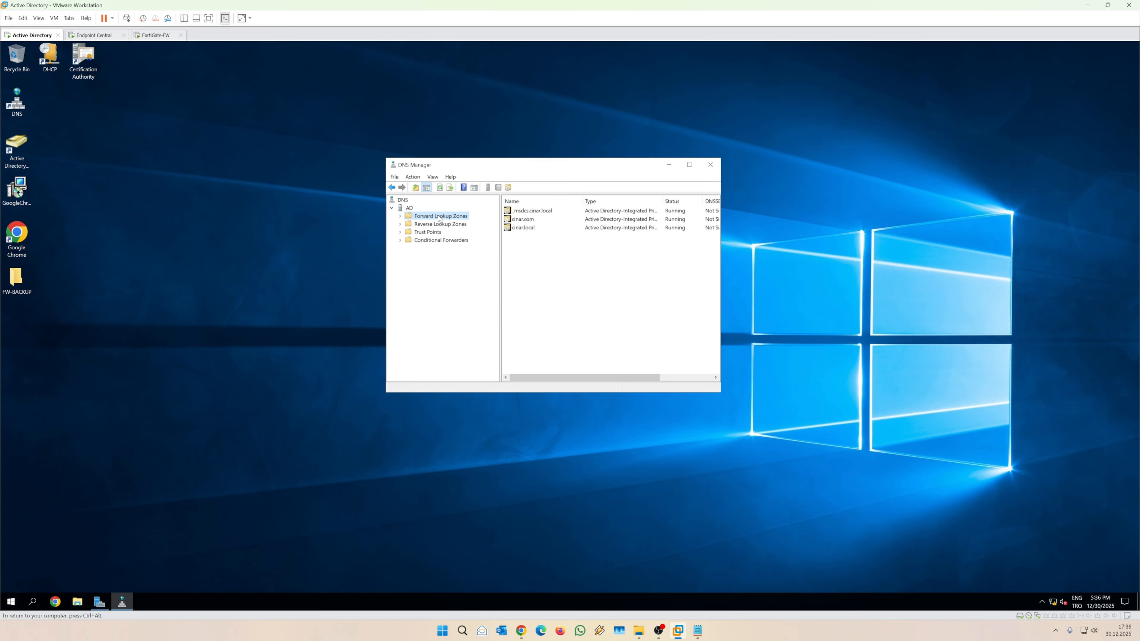
{"action": "double_click", "coordinate": [440, 217]}
{"action": "left_click", "coordinate": [434, 233]}
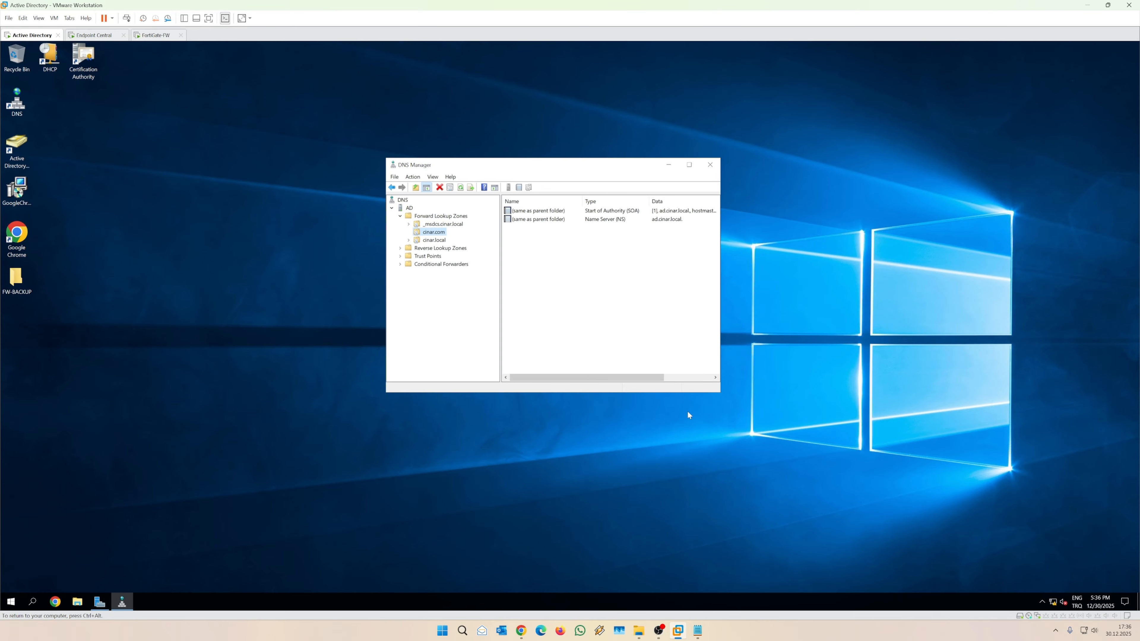
{"action": "left_click_drag", "start_coordinate": [720, 392], "coordinate": [931, 461]}
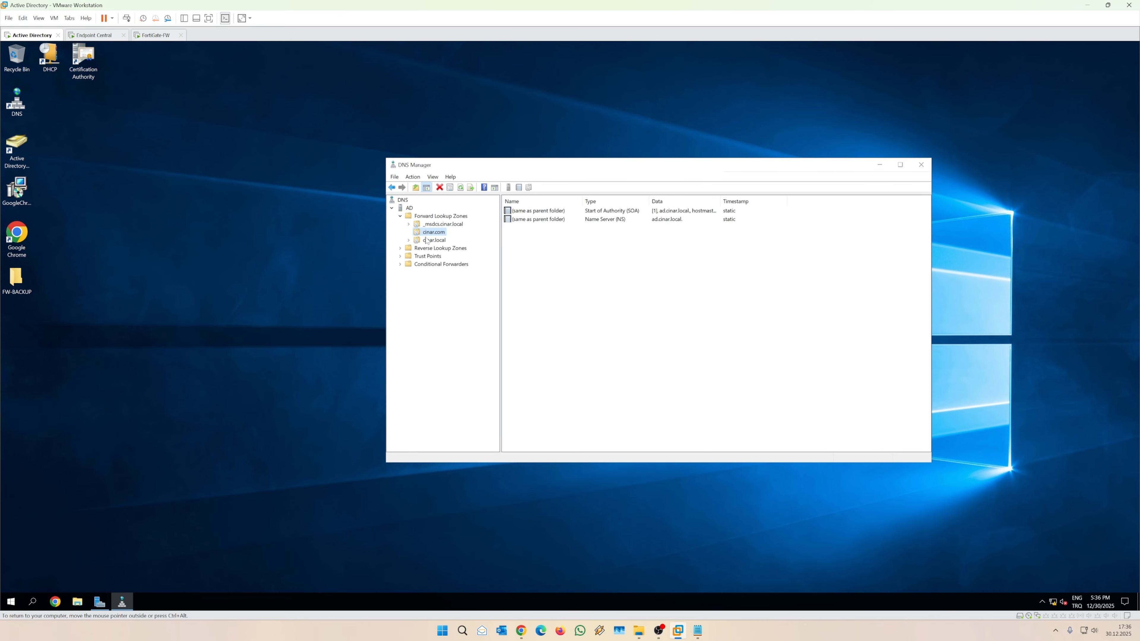
- Add a host record named epc with IP address 192.168.10.20 and an associated PTR record to the cinar.com zone
{"action": "right_click", "coordinate": [575, 259]}
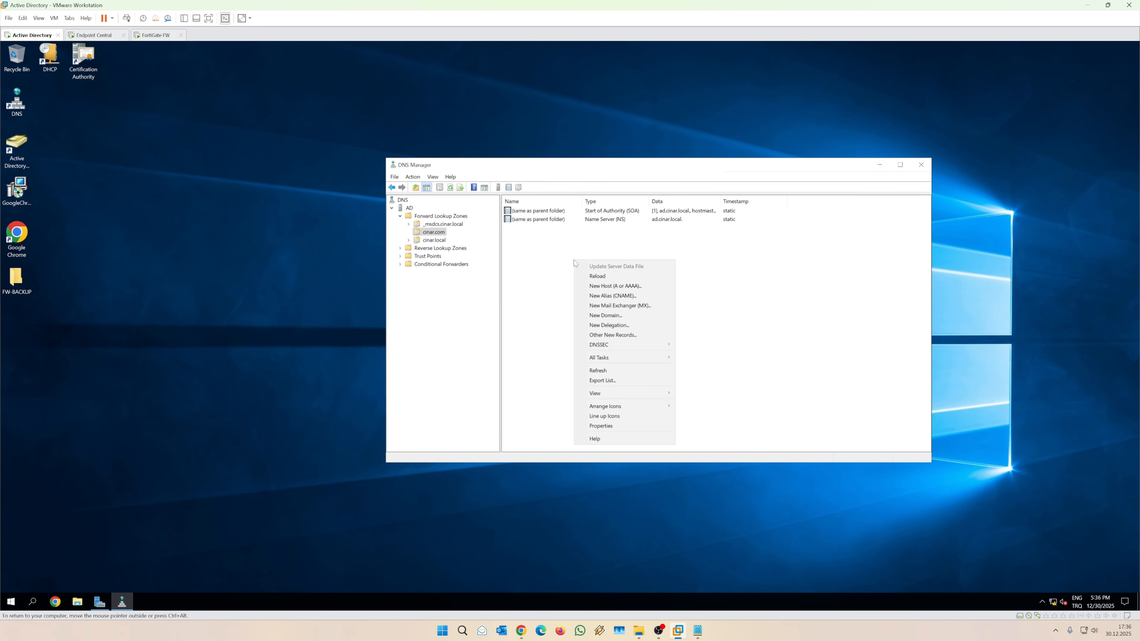
{"action": "left_click", "coordinate": [632, 287]}
{"action": "type", "text": "e"}
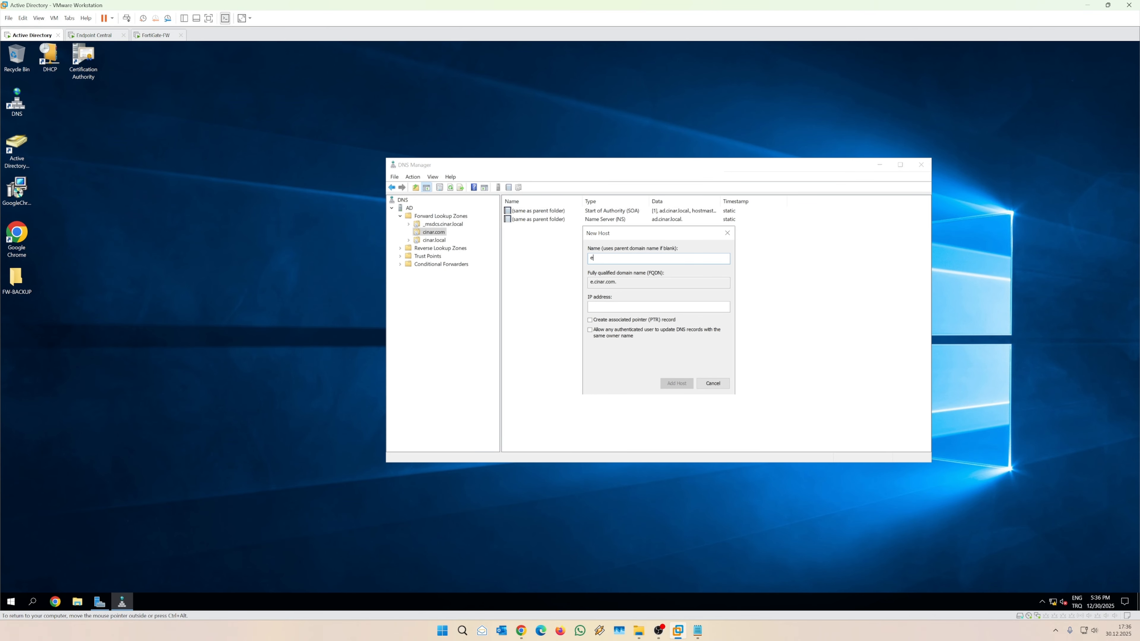
{"action": "type", "text": "pc"}
{"action": "type", "text": "192.168.10.20"}
{"action": "left_click", "coordinate": [590, 319]}
{"action": "left_click", "coordinate": [99, 35]}
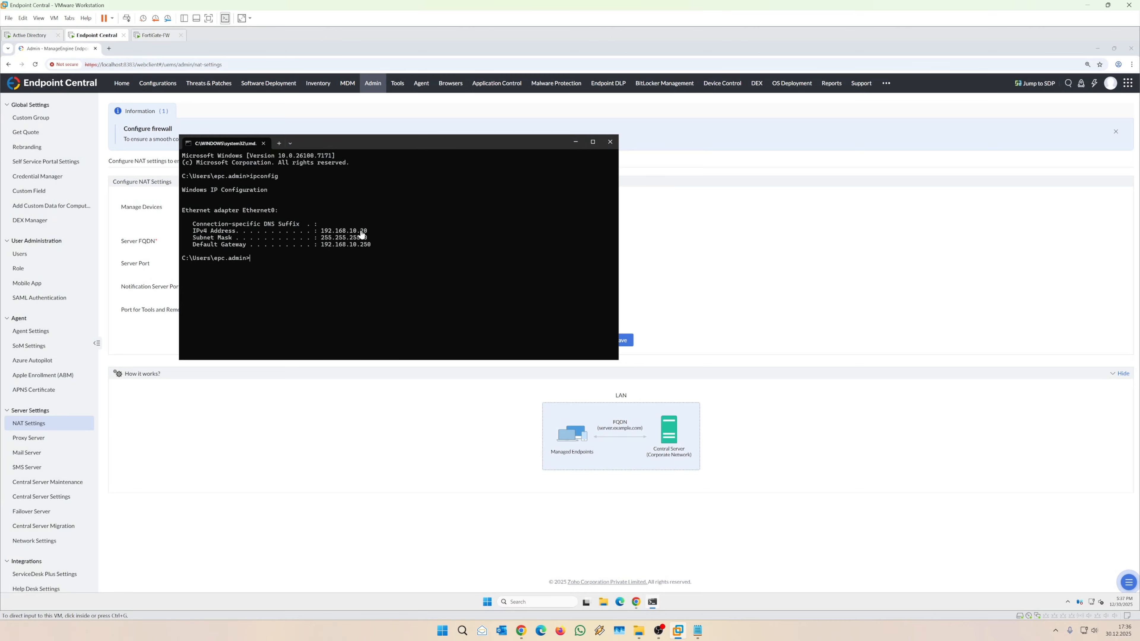
{"action": "left_click", "coordinate": [30, 35]}
{"action": "left_click", "coordinate": [676, 383]}
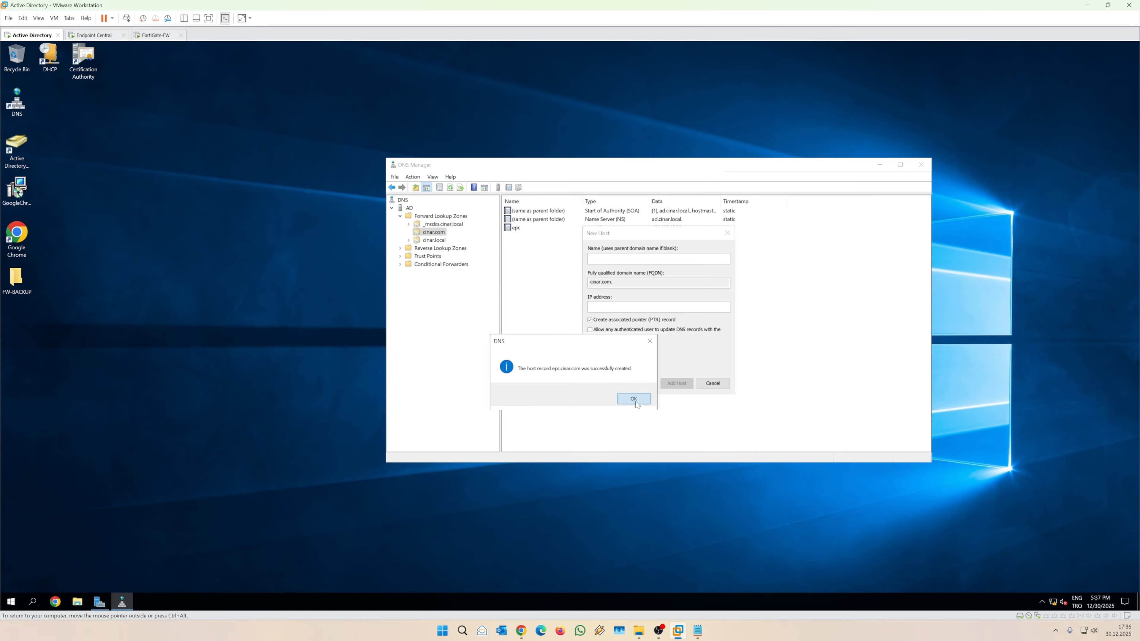
{"action": "left_click", "coordinate": [633, 399]}
{"action": "left_click", "coordinate": [713, 383]}
- Switch to the Endpoint Central virtual machine, set the NAT server FQDN to epc.cinar.com and save, accepting the alert
{"action": "left_click", "coordinate": [94, 36]}
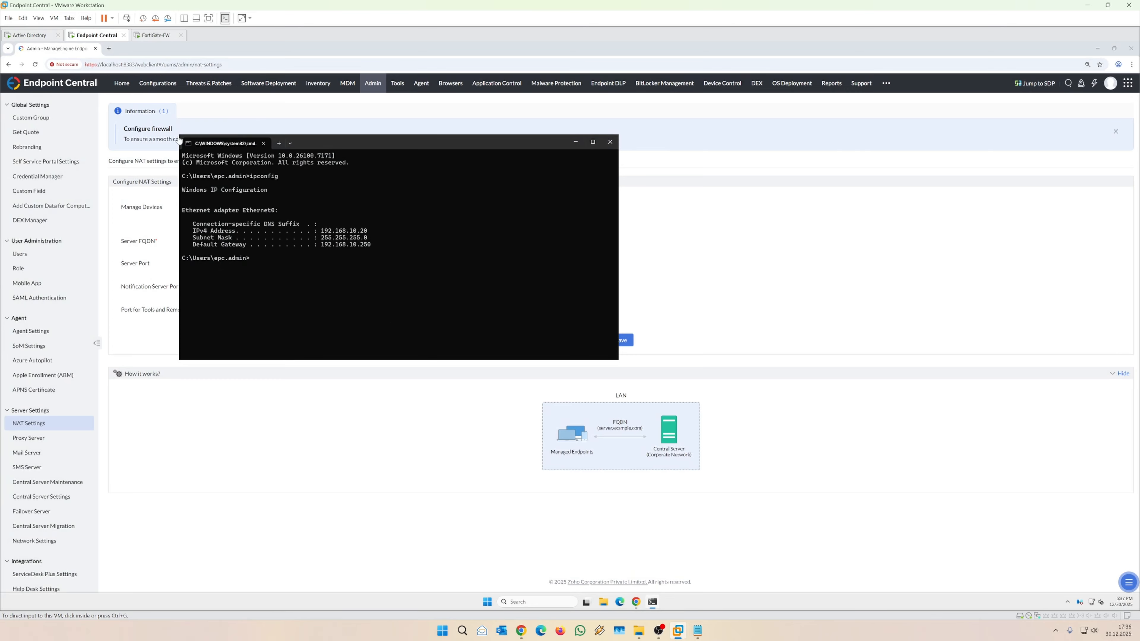
{"action": "left_click", "coordinate": [790, 253]}
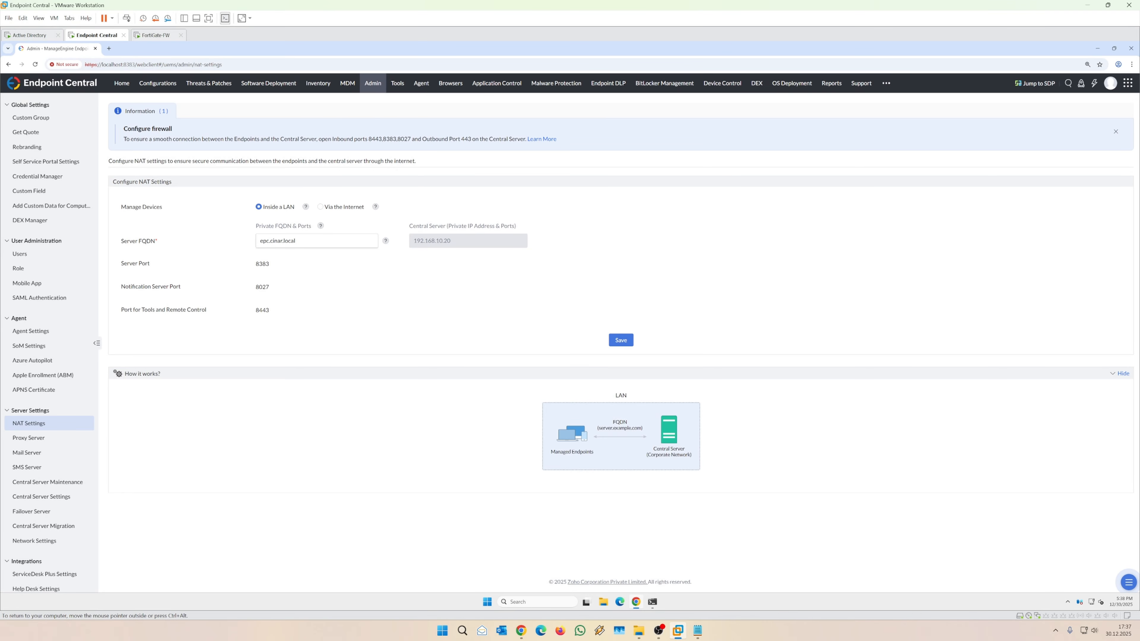
{"action": "left_click", "coordinate": [308, 241]}
{"action": "key", "text": "shift+Left"}
{"action": "key", "text": "shift+Left"}
{"action": "key", "text": "shift+Left"}
{"action": "key", "text": "shift+Left"}
{"action": "key", "text": "shift+Left"}
{"action": "key", "text": "BackSpace"}
{"action": "type", "text": "com"}
{"action": "left_click", "coordinate": [621, 339]}
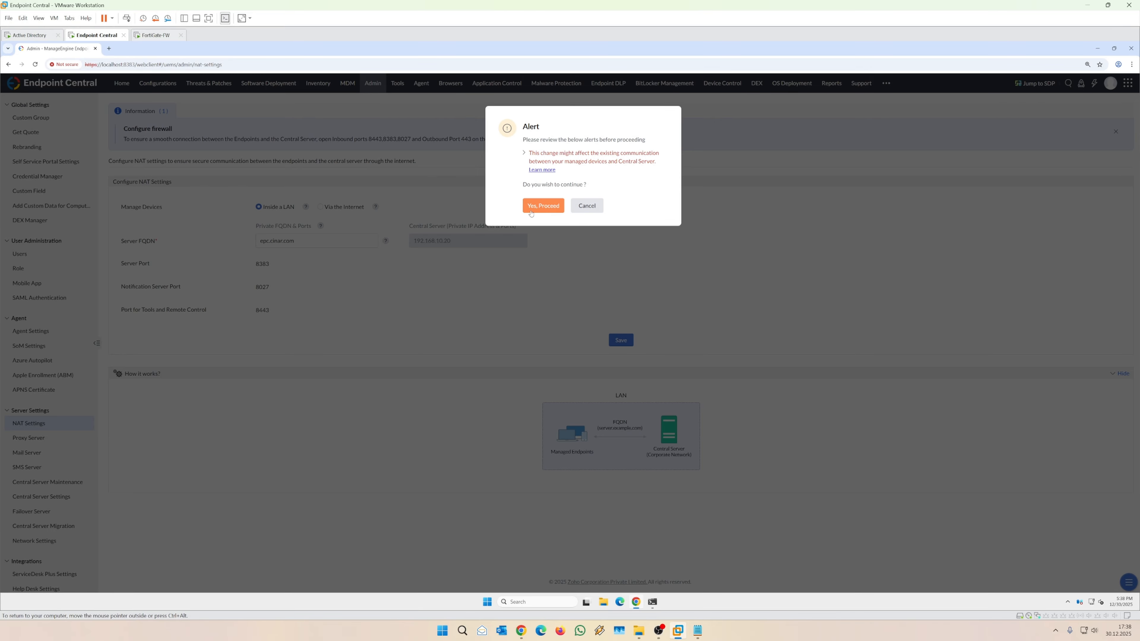
{"action": "left_click", "coordinate": [543, 207]}
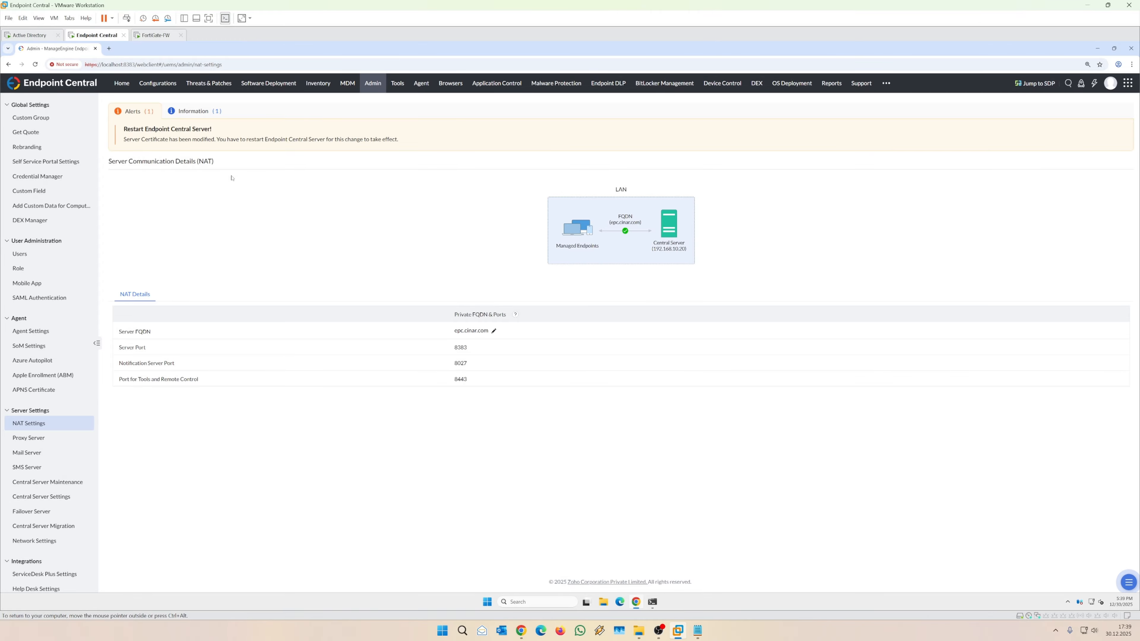
- Open the Manage SSL Certificate settings and view the certificate the browser currently receives from the server
{"action": "left_click", "coordinate": [374, 84]}
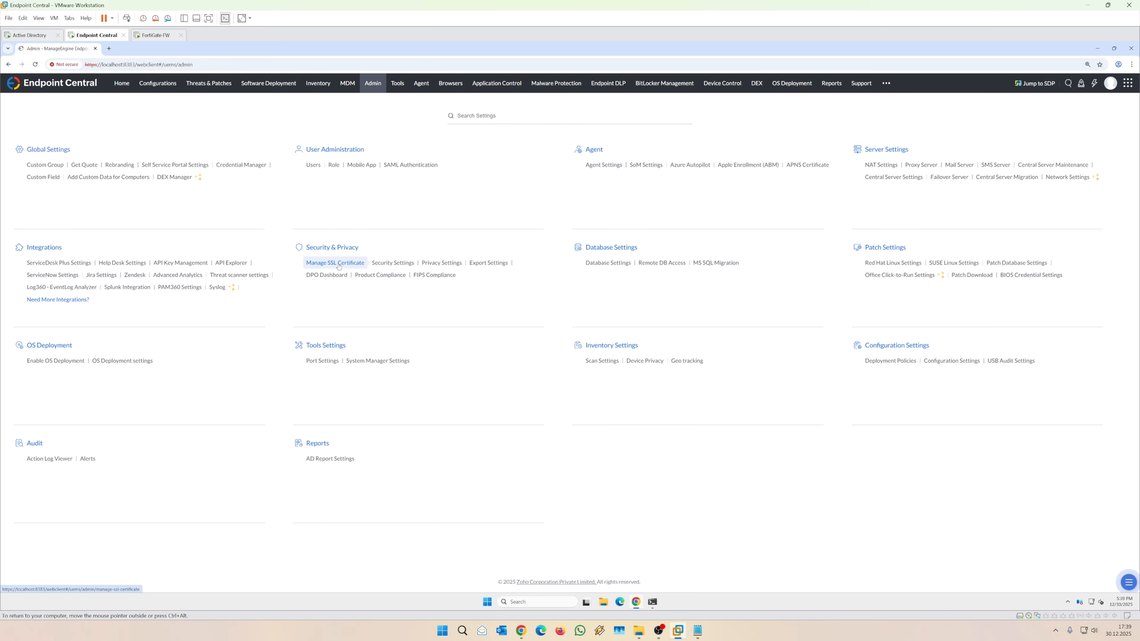
{"action": "left_click", "coordinate": [338, 264]}
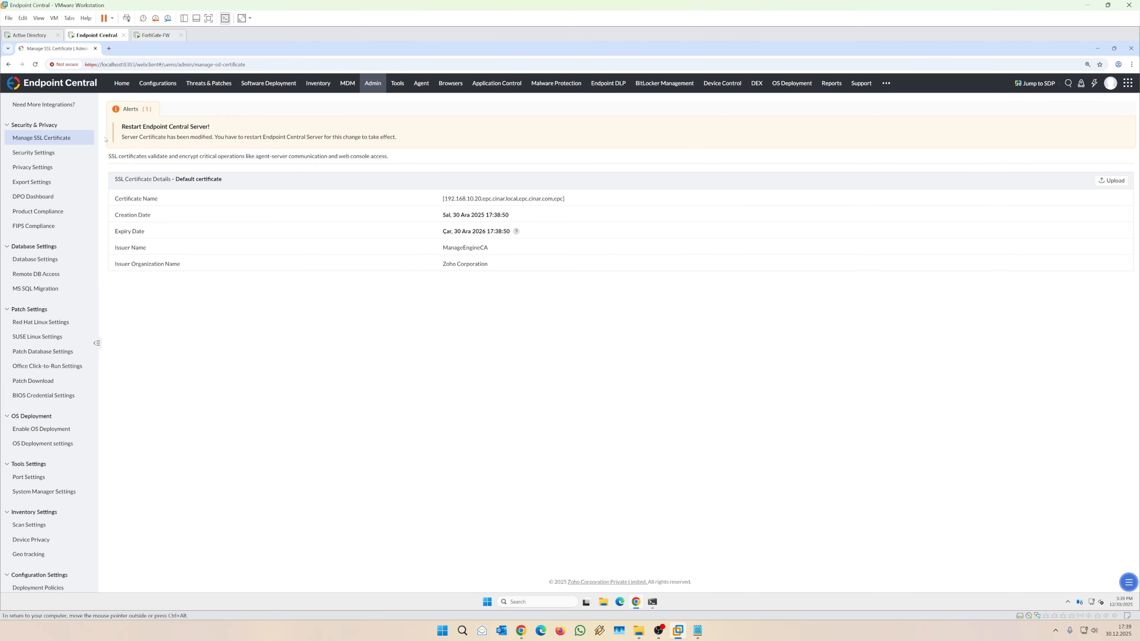
{"action": "left_click", "coordinate": [65, 65]}
{"action": "left_click", "coordinate": [115, 159]}
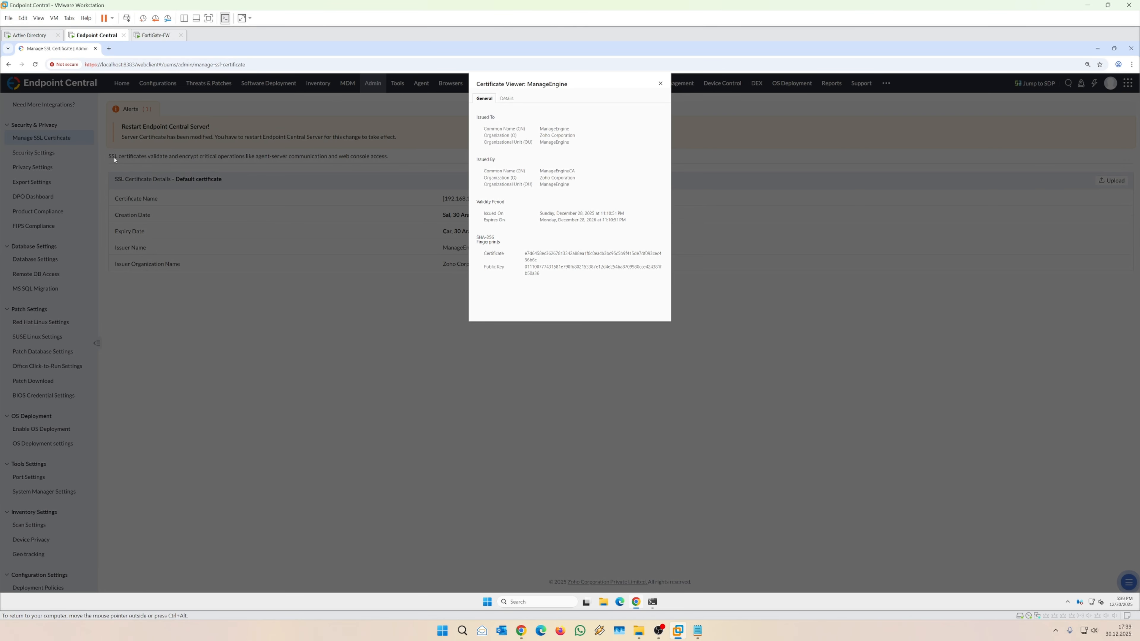
{"action": "left_click", "coordinate": [660, 83]}
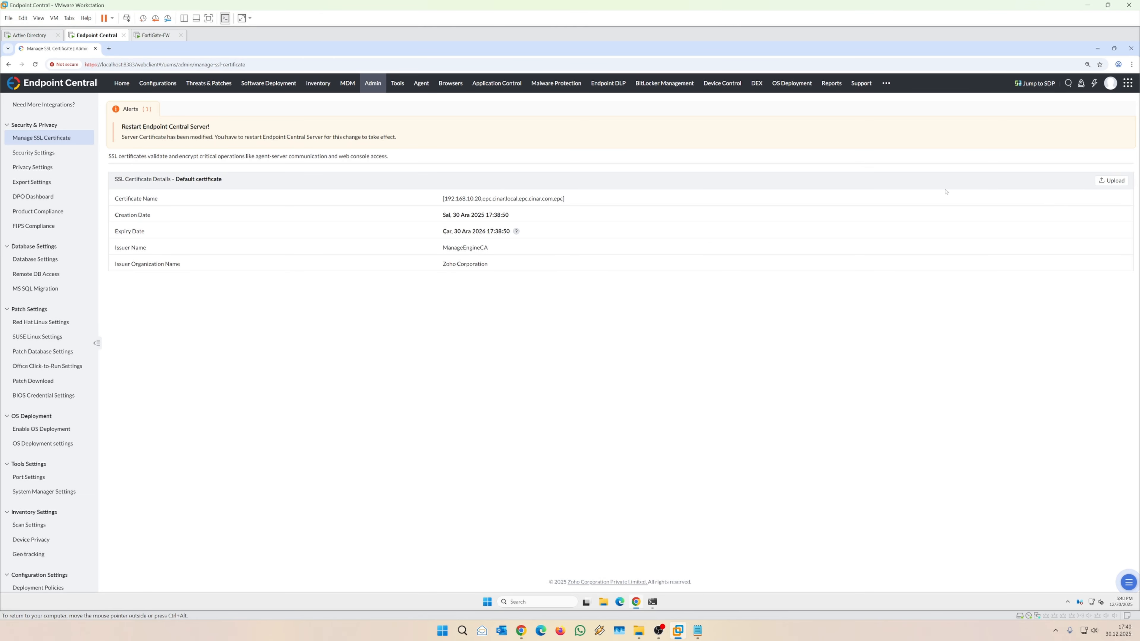
- Locate the certificate file in the temp folder of drive C in File Explorer, and return to the browser
{"action": "left_click", "coordinate": [1097, 48]}
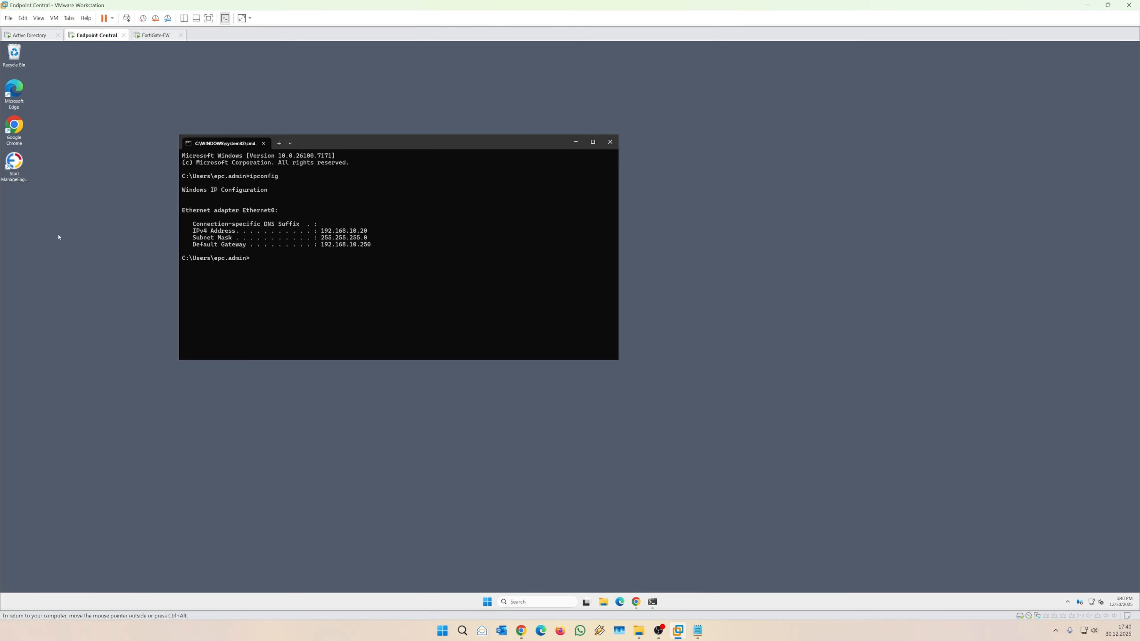
{"action": "double_click", "coordinate": [14, 54]}
{"action": "left_click", "coordinate": [157, 324]}
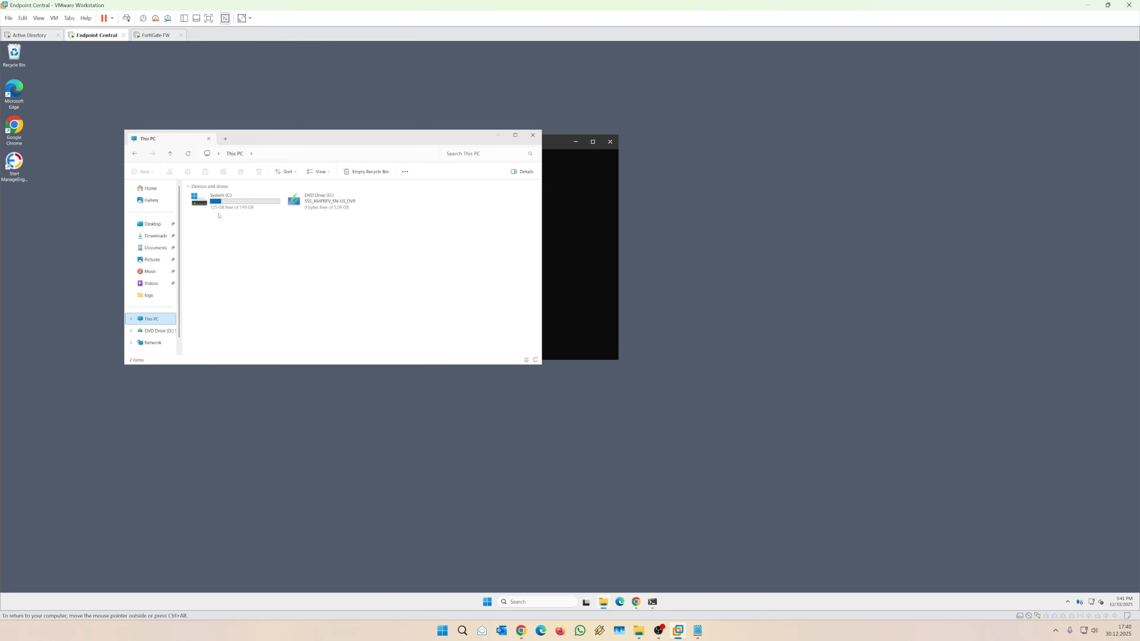
{"action": "double_click", "coordinate": [216, 199]}
{"action": "double_click", "coordinate": [207, 254]}
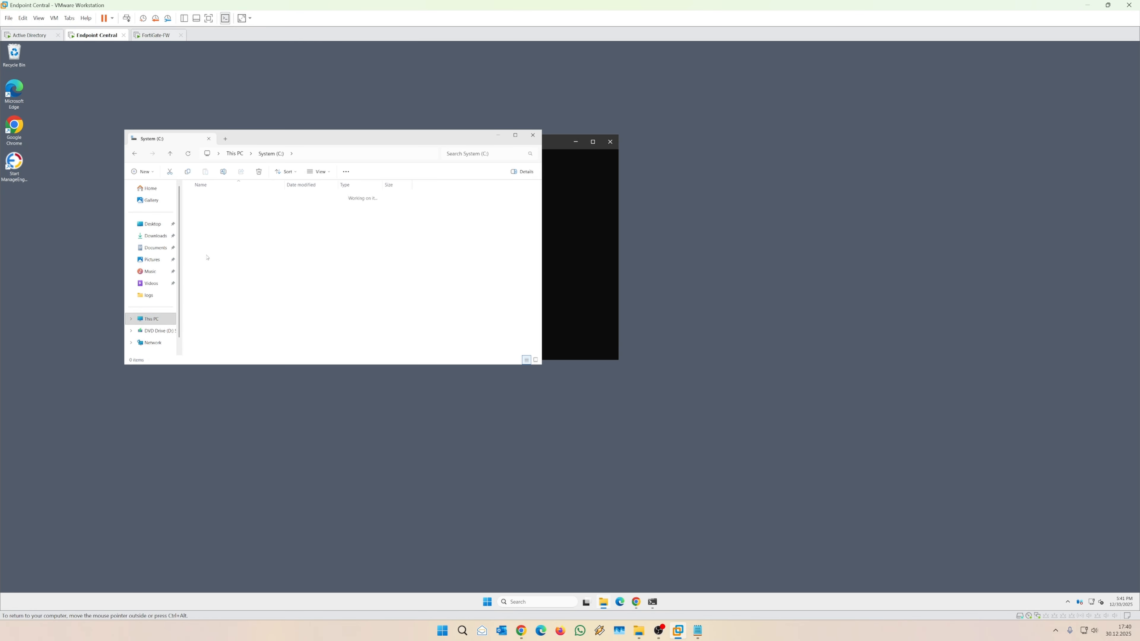
{"action": "left_click", "coordinate": [230, 196]}
{"action": "left_click", "coordinate": [636, 602]}
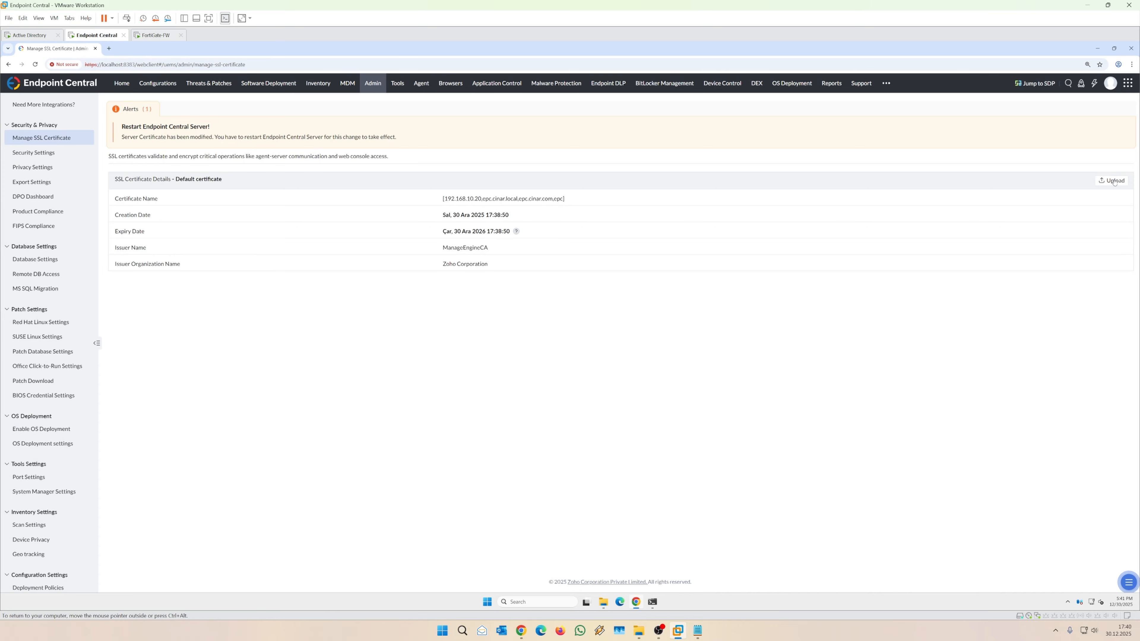
- Choose me-wildcard-cert.pfx from C:\temp as the SSL certificate to import
{"action": "left_click", "coordinate": [1112, 180]}
{"action": "left_click", "coordinate": [396, 182]}
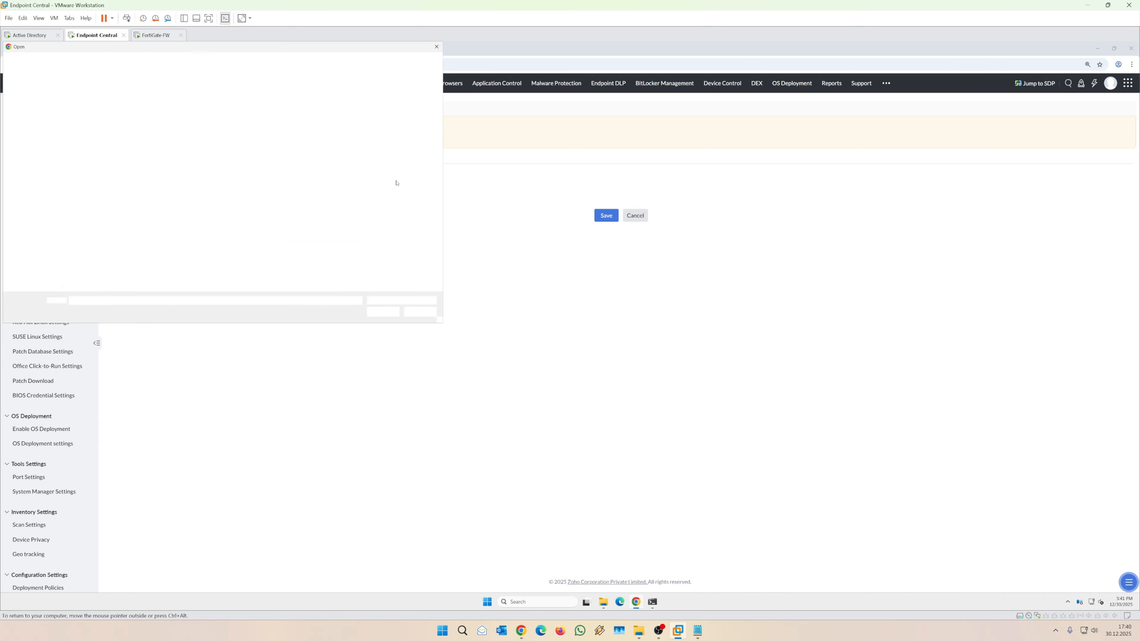
{"action": "left_click_drag", "start_coordinate": [243, 50], "coordinate": [579, 119]}
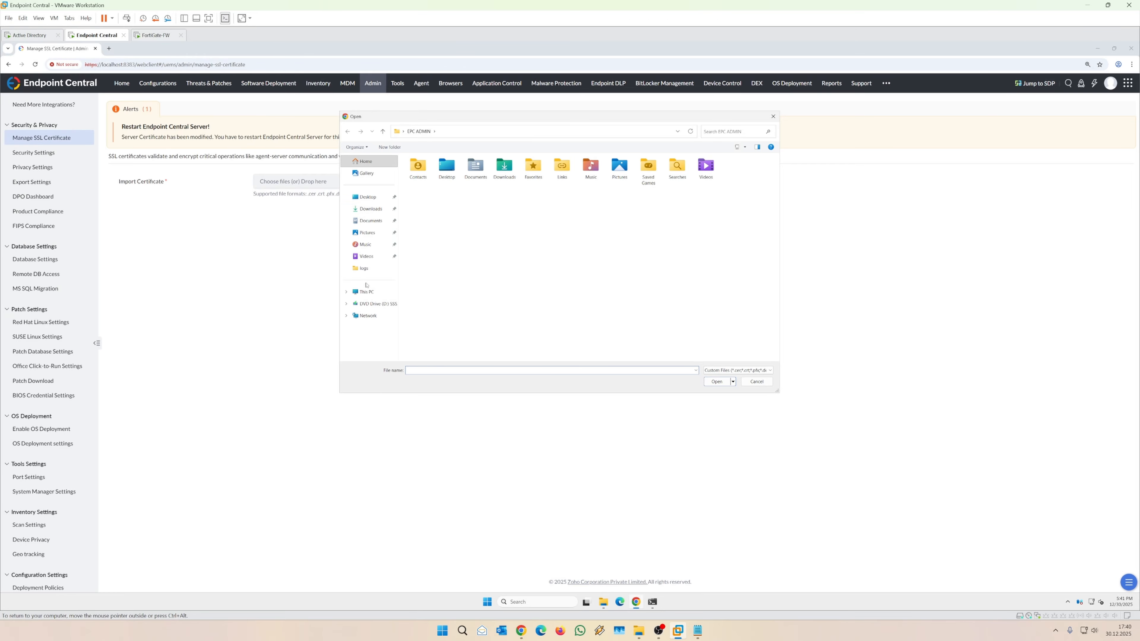
{"action": "left_click", "coordinate": [367, 292]}
{"action": "double_click", "coordinate": [439, 175]}
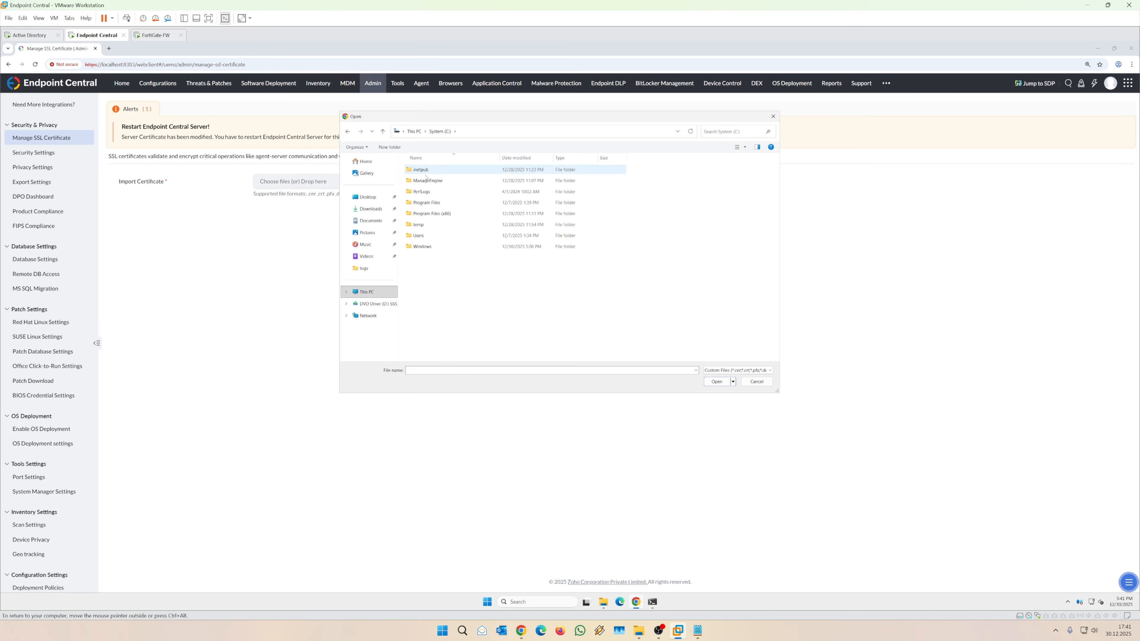
{"action": "double_click", "coordinate": [445, 224]}
{"action": "left_click", "coordinate": [442, 171]}
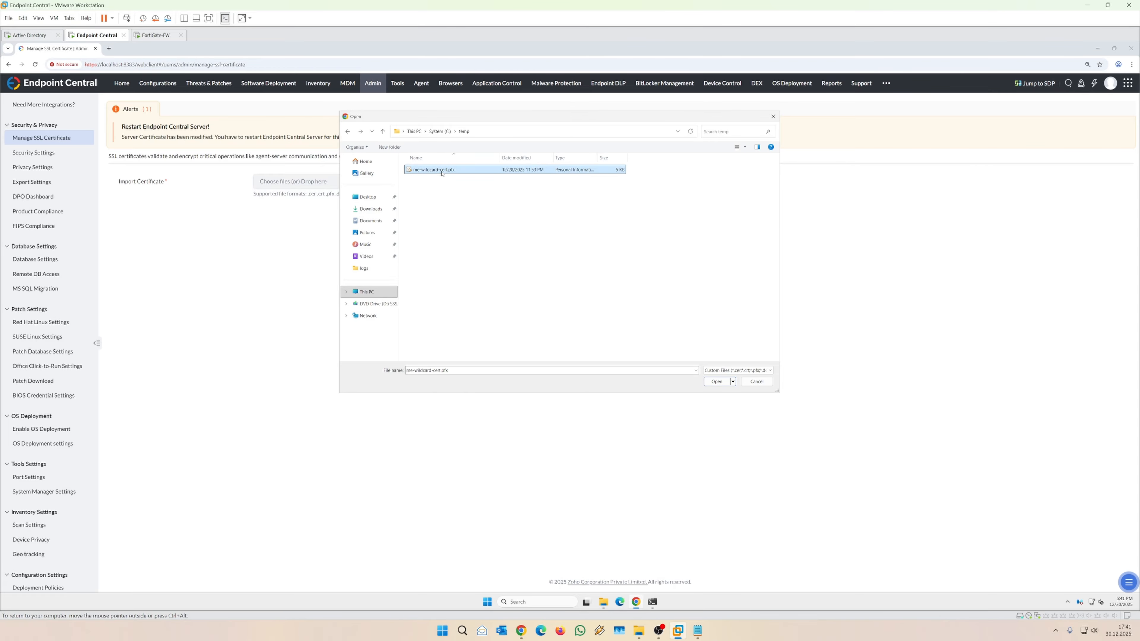
{"action": "left_click", "coordinate": [720, 383]}
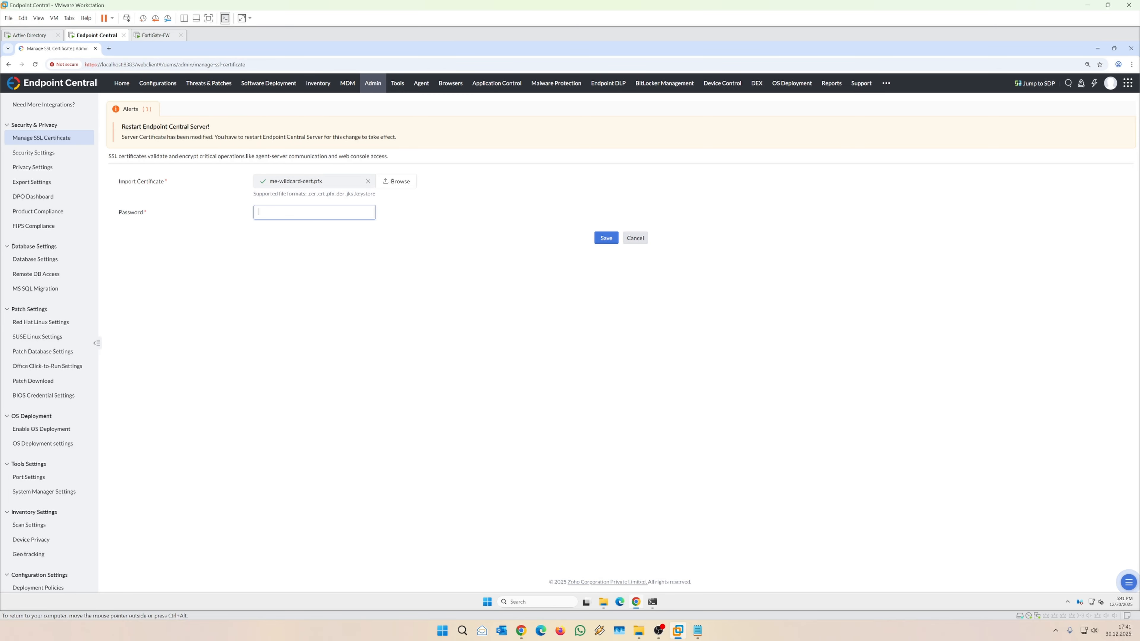
- Enter the certificate password and import the certificate without distributing the root certificate, confirming the prompt
{"action": "type", "text": "••••••"}
{"action": "key", "text": "Return"}
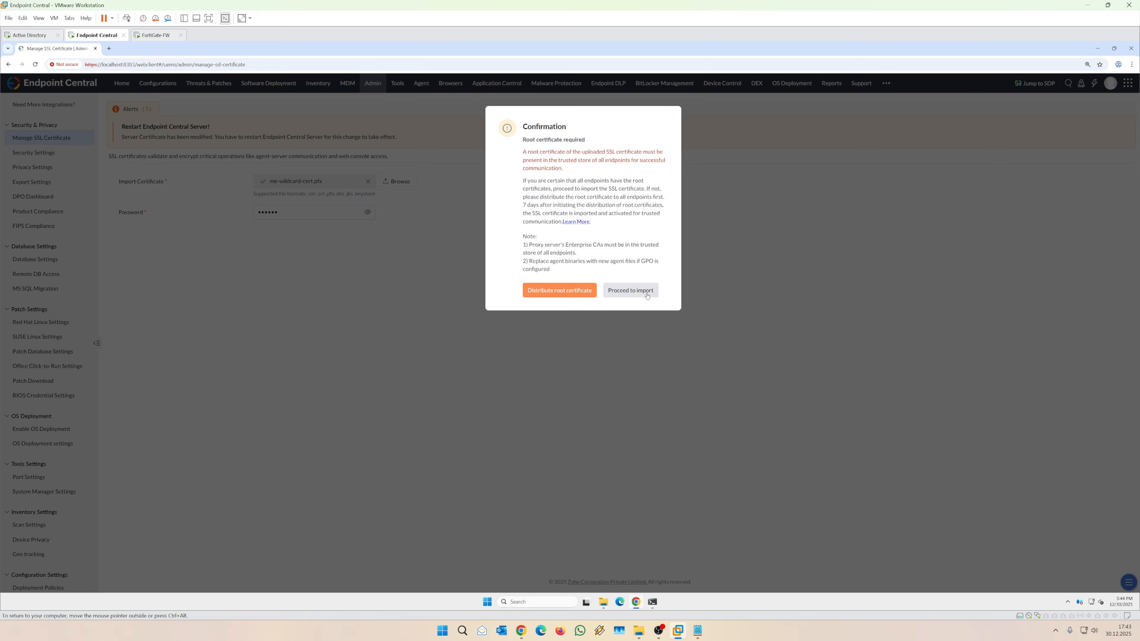
{"action": "left_click", "coordinate": [634, 294]}
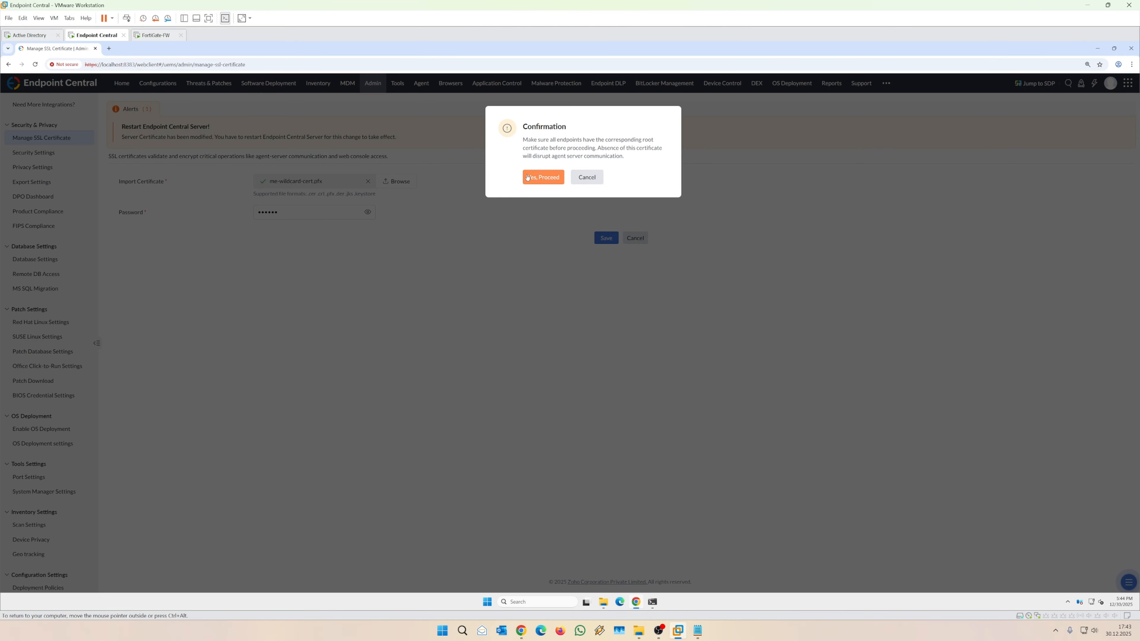
{"action": "left_click", "coordinate": [546, 176]}
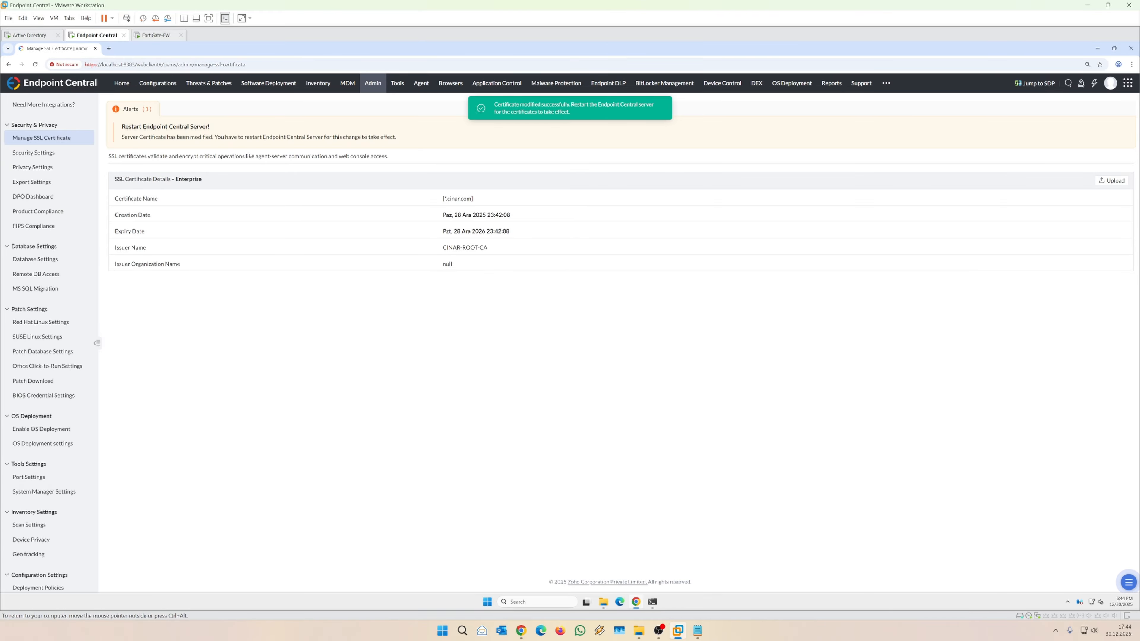
- Check the issuer name and certificate name of the imported SSL certificate
{"action": "left_click_drag", "start_coordinate": [441, 247], "coordinate": [494, 246]}
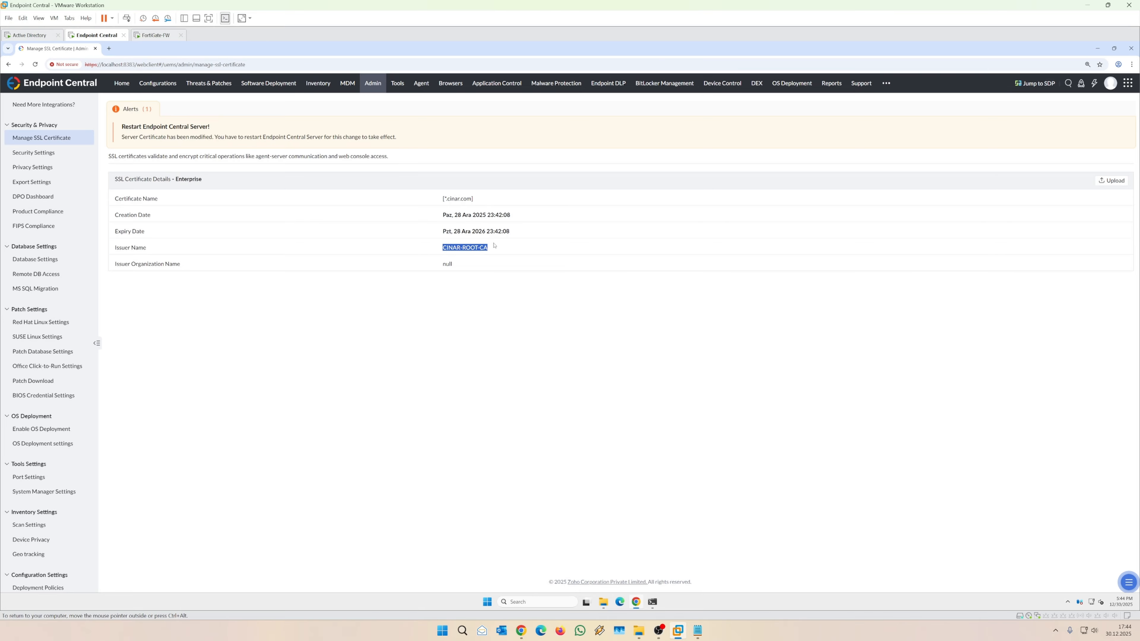
{"action": "left_click", "coordinate": [564, 379]}
{"action": "left_click_drag", "start_coordinate": [473, 199], "coordinate": [442, 199]}
{"action": "left_click", "coordinate": [439, 202]}
- Open the Windows Services console with the Run dialog, enlarge and reposition its window, and widen the Name column
{"action": "right_click", "coordinate": [490, 607]}
{"action": "left_click", "coordinate": [486, 559]}
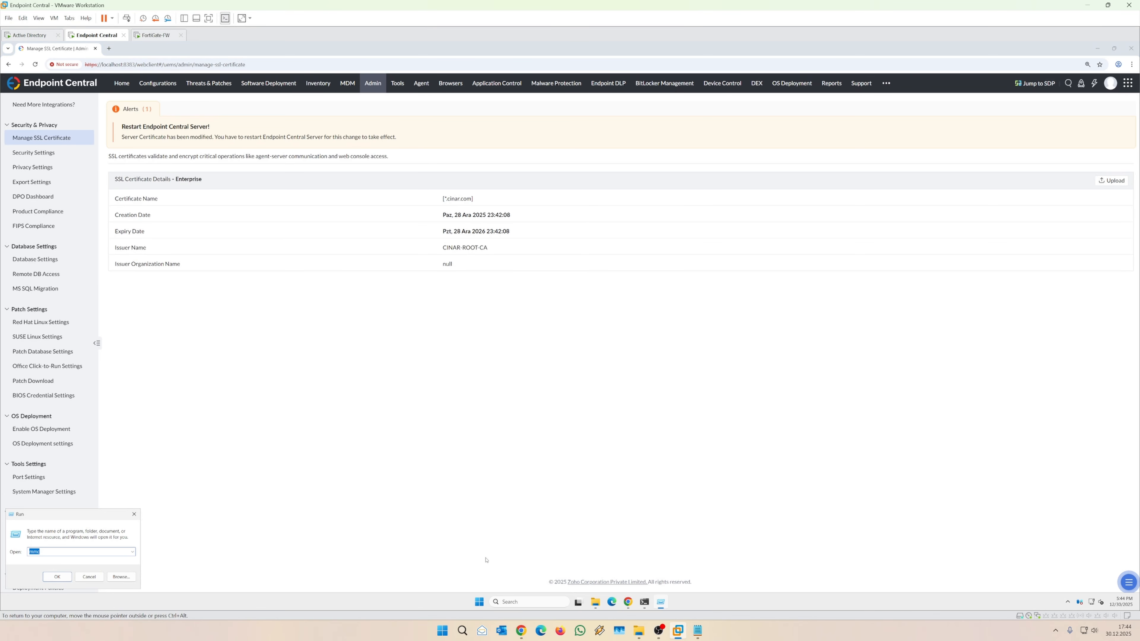
{"action": "type", "text": "serv"}
{"action": "key", "text": "Down"}
{"action": "key", "text": "Return"}
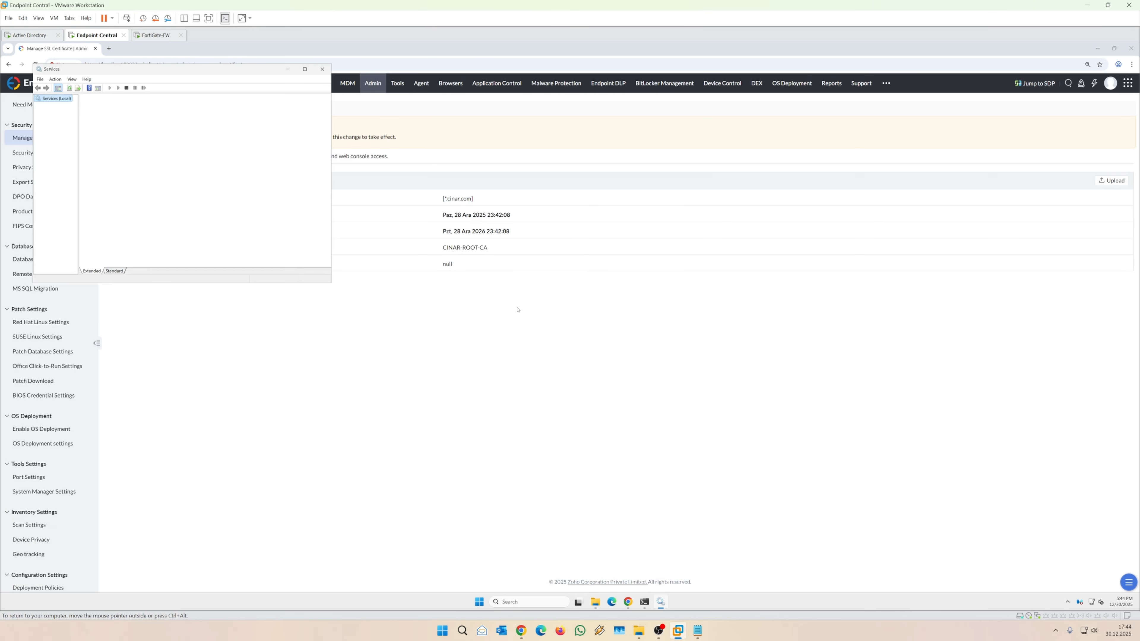
{"action": "left_click_drag", "start_coordinate": [414, 307], "coordinate": [841, 472]}
{"action": "left_click_drag", "start_coordinate": [431, 69], "coordinate": [669, 133]}
{"action": "left_click_drag", "start_coordinate": [465, 173], "coordinate": [623, 172]}
- Restart the ManageEngine UEMS - Server service
{"action": "key", "text": "m"}
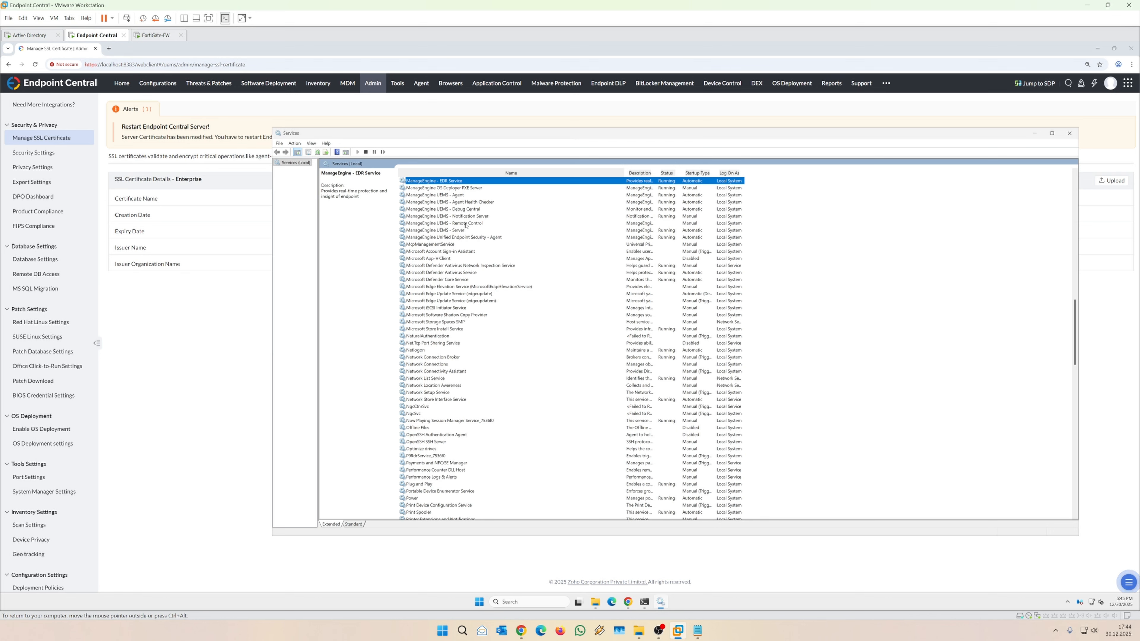
{"action": "left_click", "coordinate": [453, 231]}
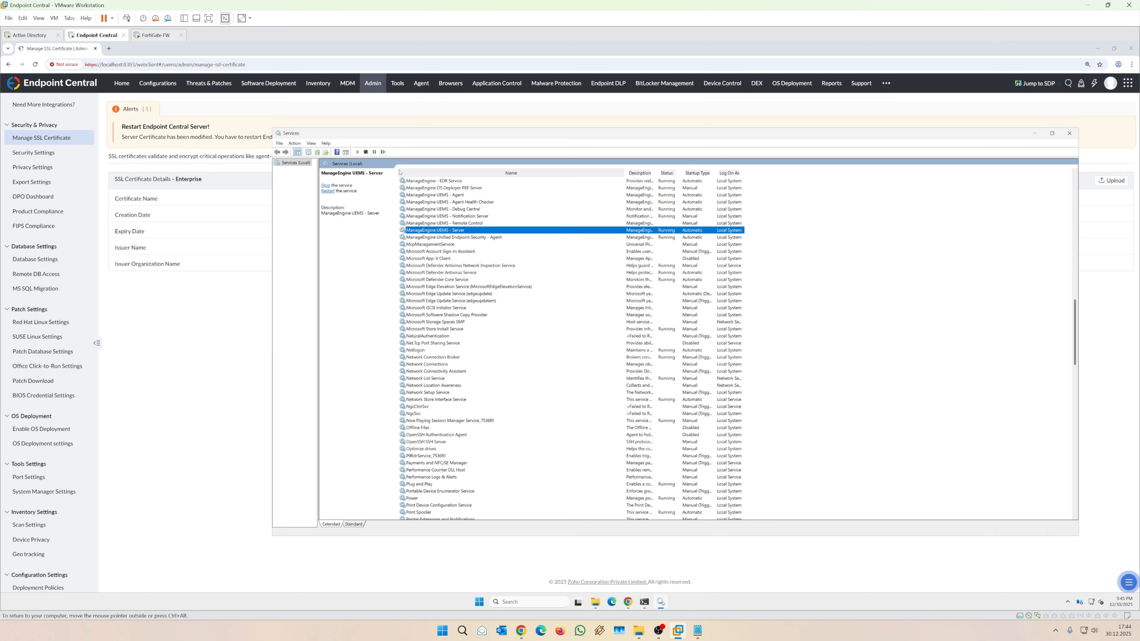
{"action": "left_click", "coordinate": [383, 151]}
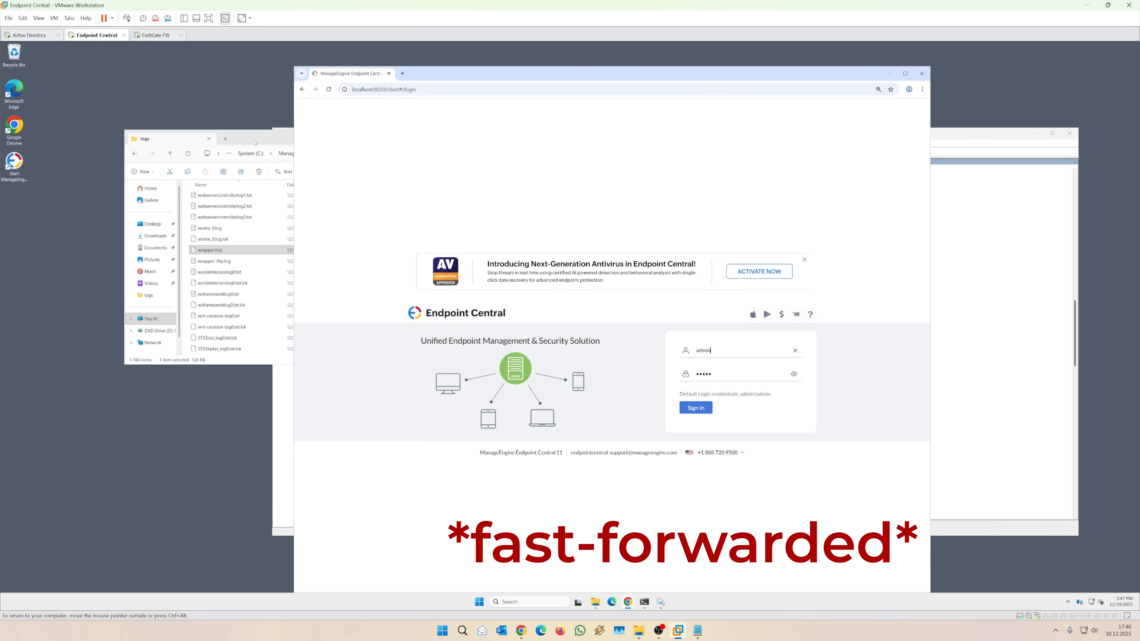
- Open wrapper.log from the UEMS_CentralServer logs folder, check its last entries for the server startup, and close it
{"action": "left_click", "coordinate": [255, 143]}
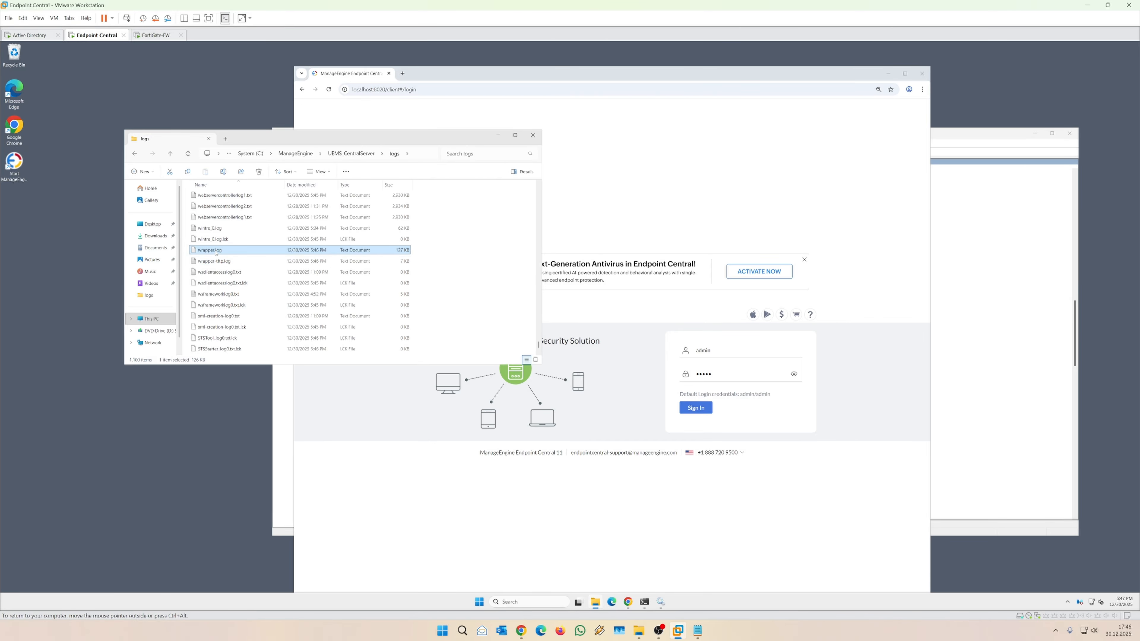
{"action": "double_click", "coordinate": [211, 250]}
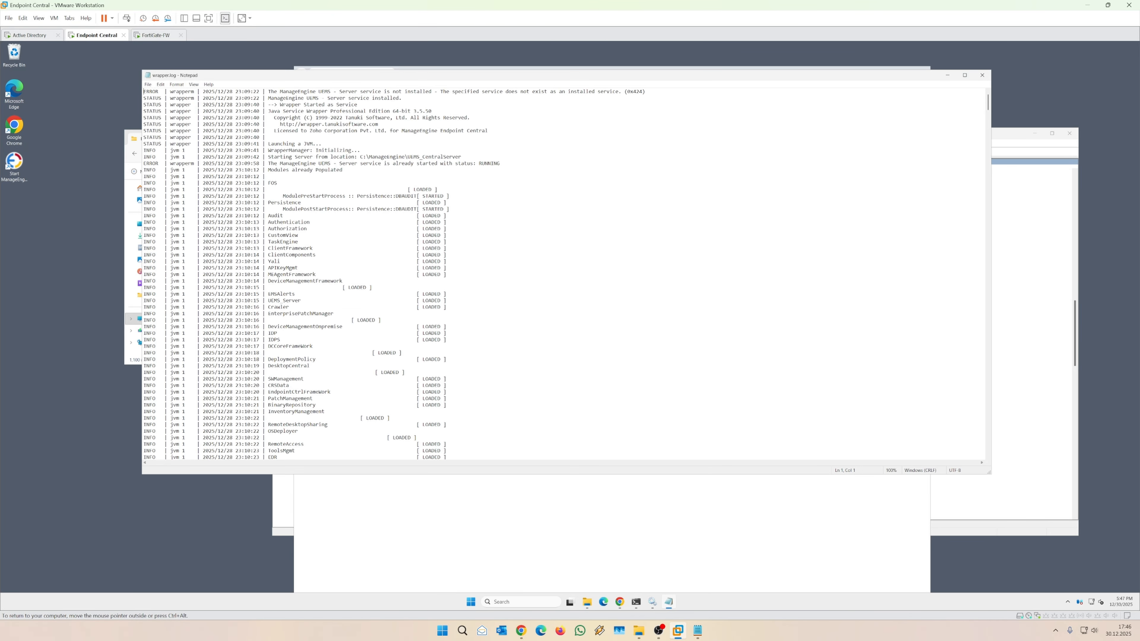
{"action": "right_click", "coordinate": [989, 141]}
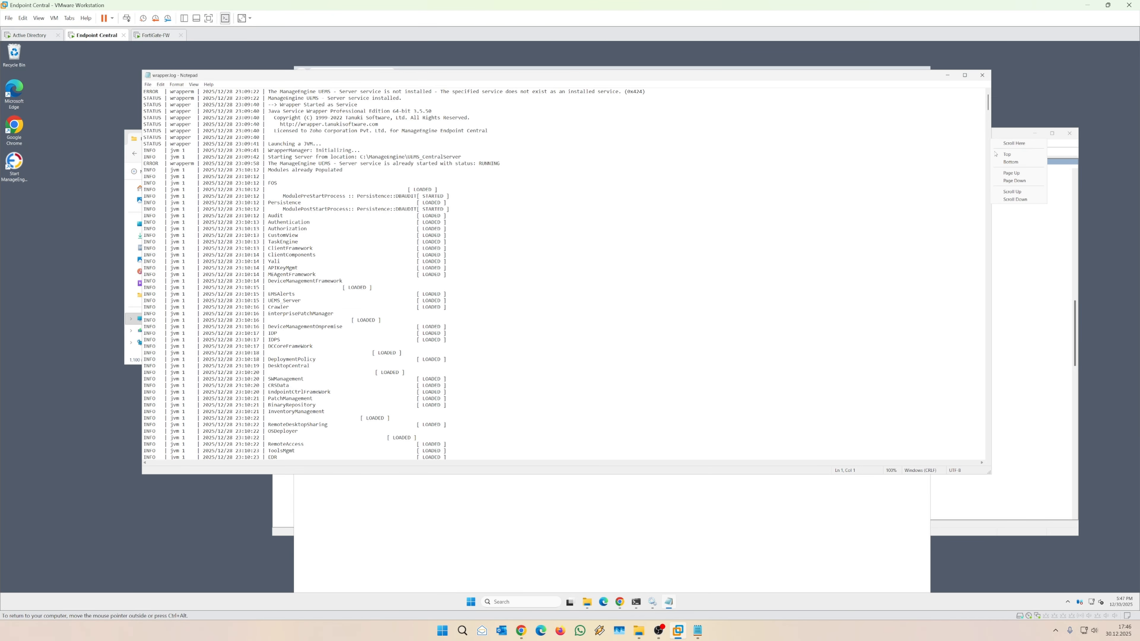
{"action": "left_click", "coordinate": [1011, 162]}
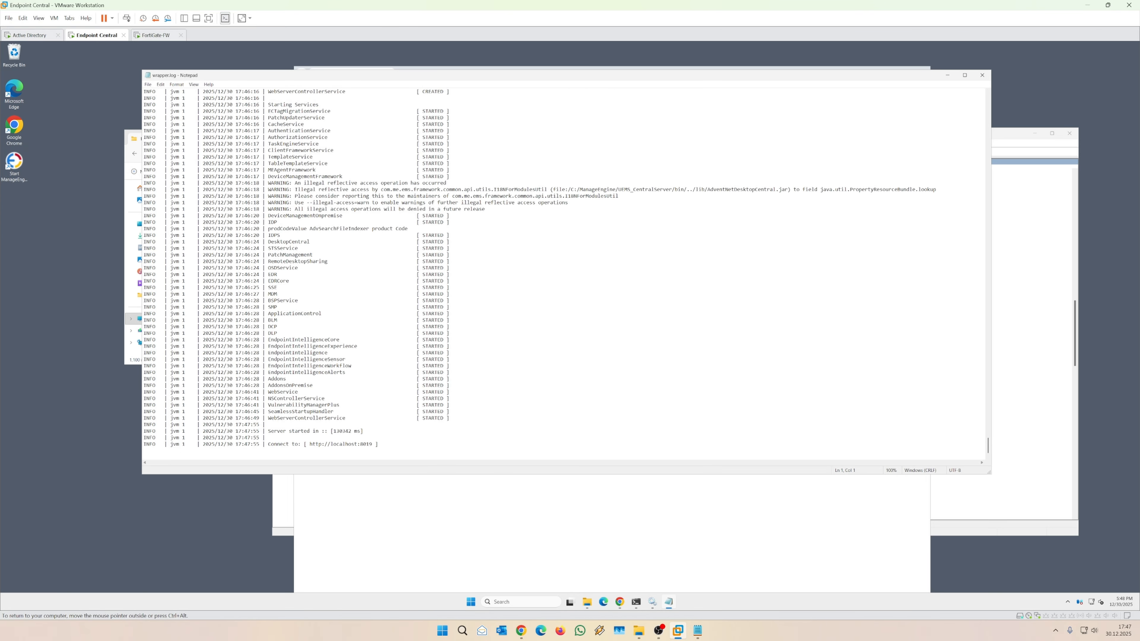
{"action": "left_click_drag", "start_coordinate": [277, 431], "coordinate": [310, 431]}
{"action": "left_click", "coordinate": [982, 76]}
- Maximize the browser window and sign in to Endpoint Central with the prefilled admin credentials
{"action": "double_click", "coordinate": [506, 74]}
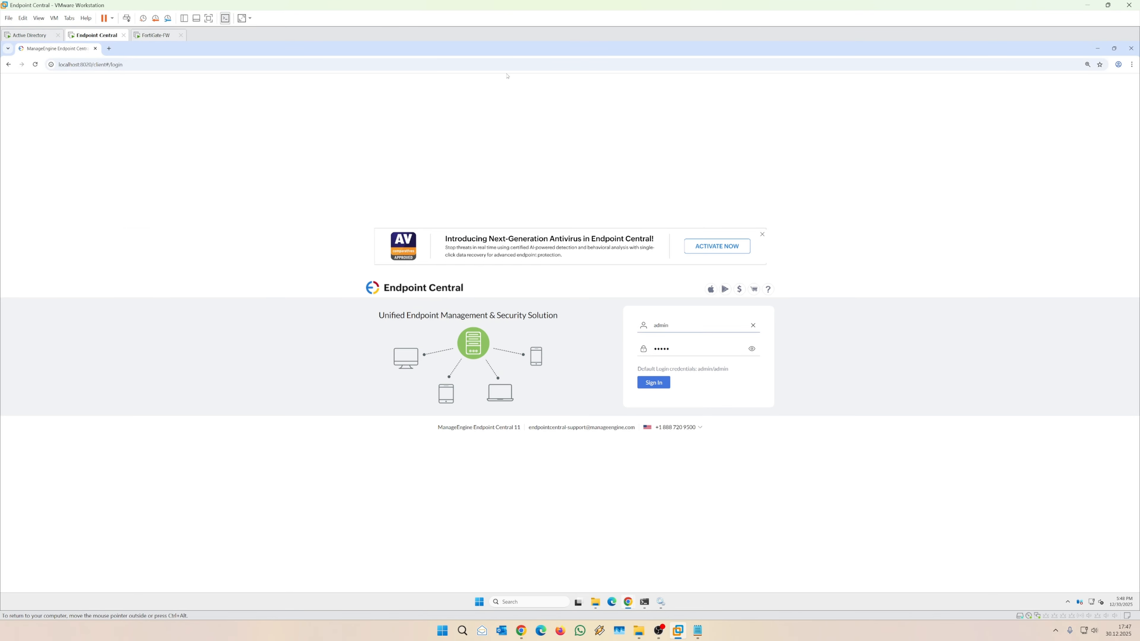
{"action": "key", "text": "Return"}
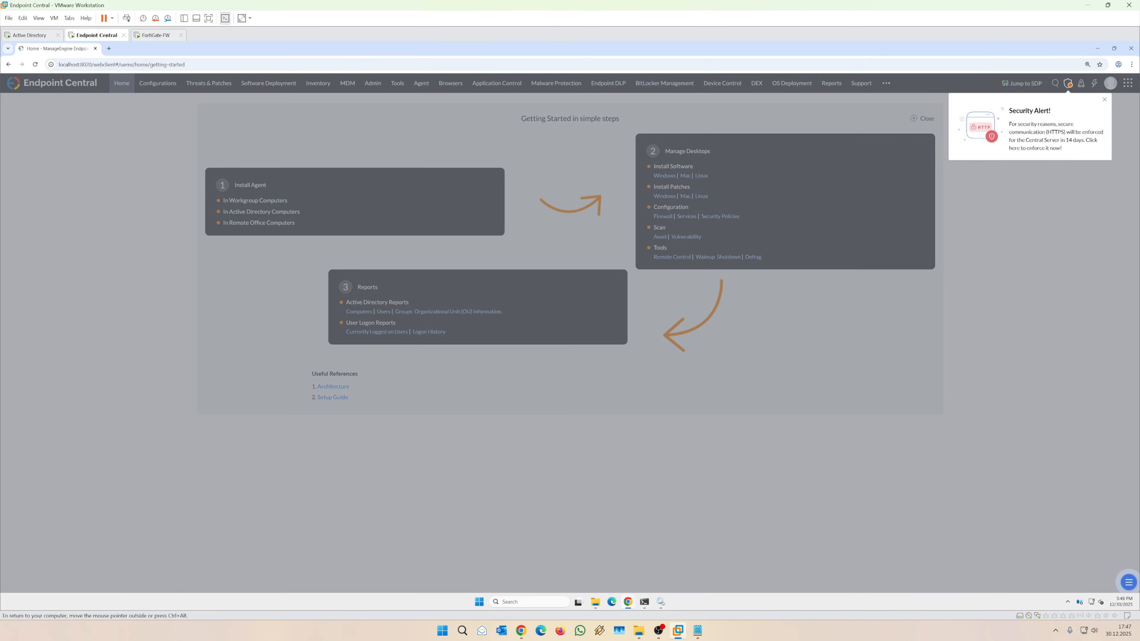
{"action": "left_click", "coordinate": [107, 64]}
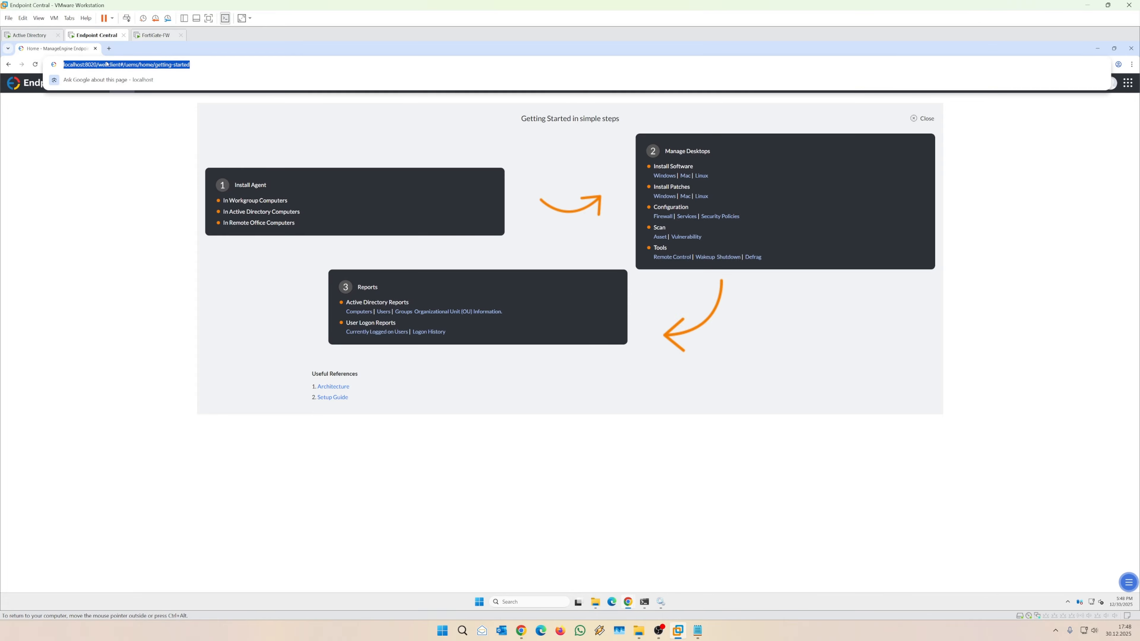
{"action": "type", "text": "https:"}
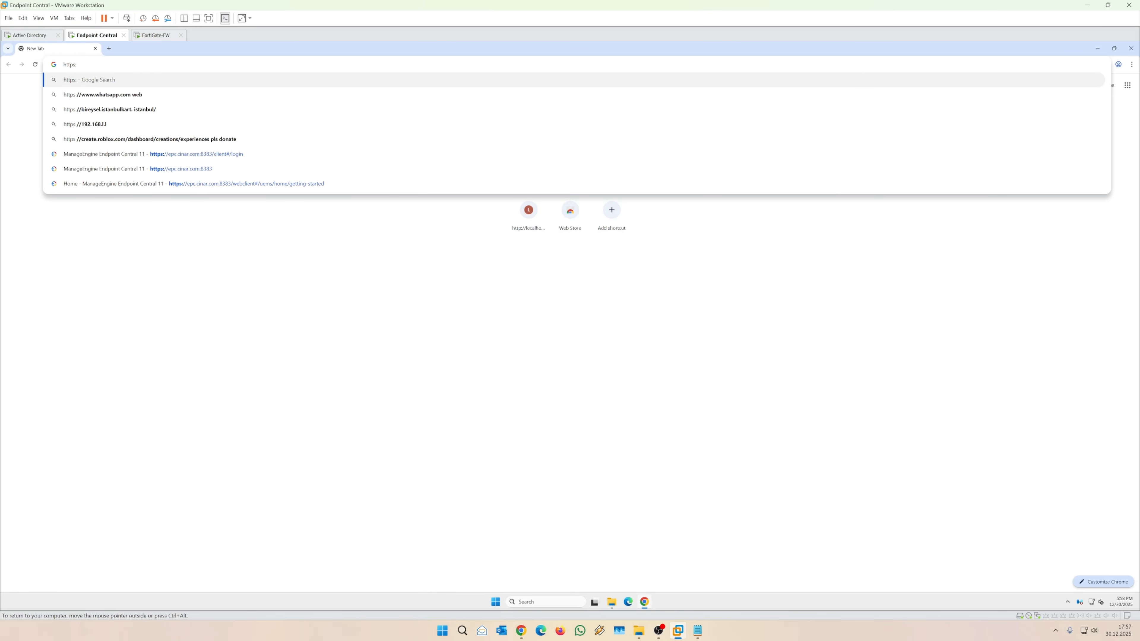
{"action": "type", "text": "//epc.cinar"}
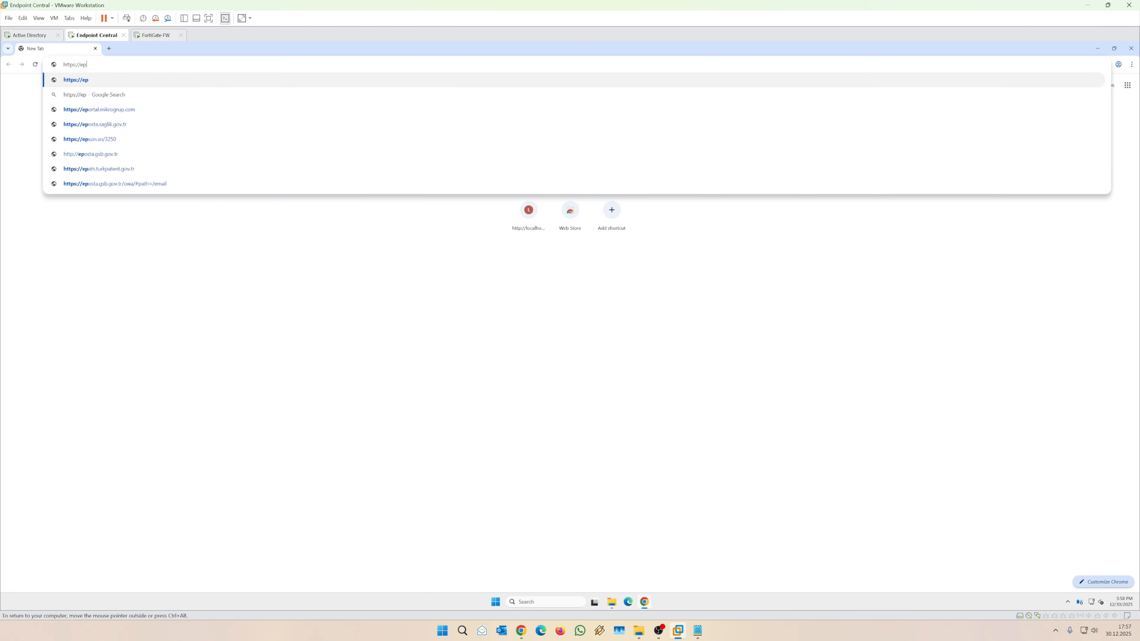
{"action": "type", "text": "m:8383"}
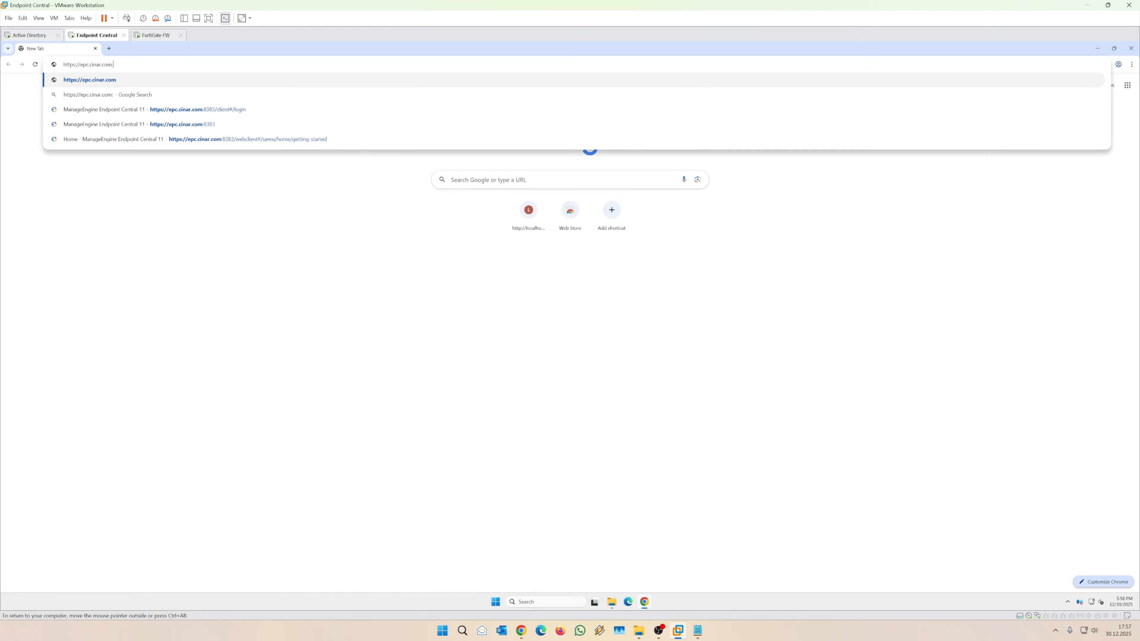
{"action": "key", "text": "Return"}
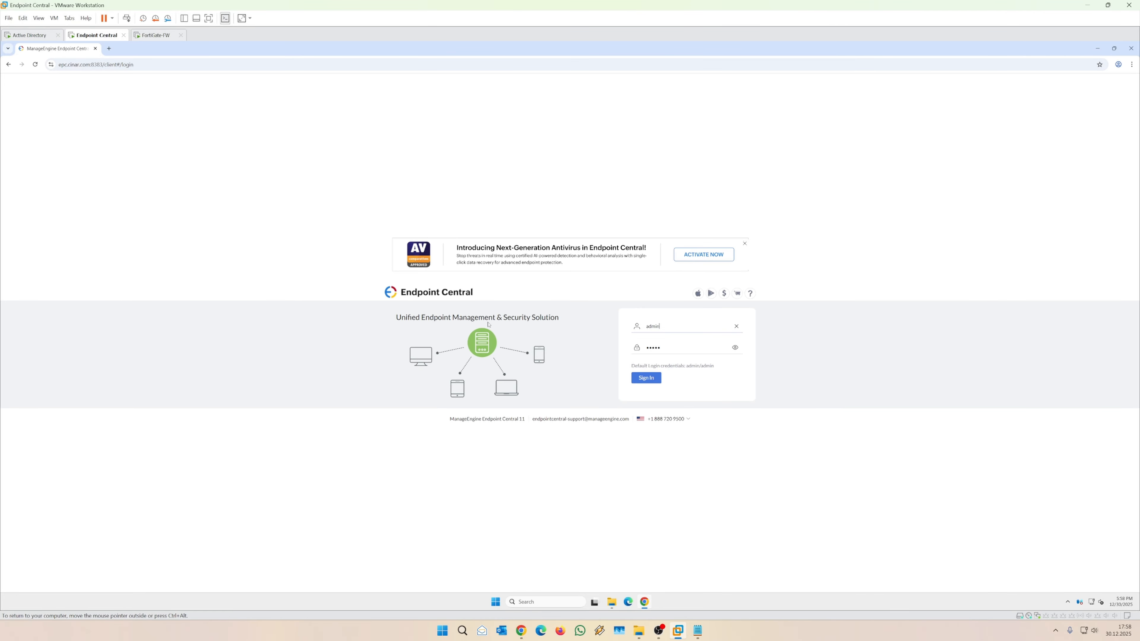
{"action": "left_click", "coordinate": [51, 65]}
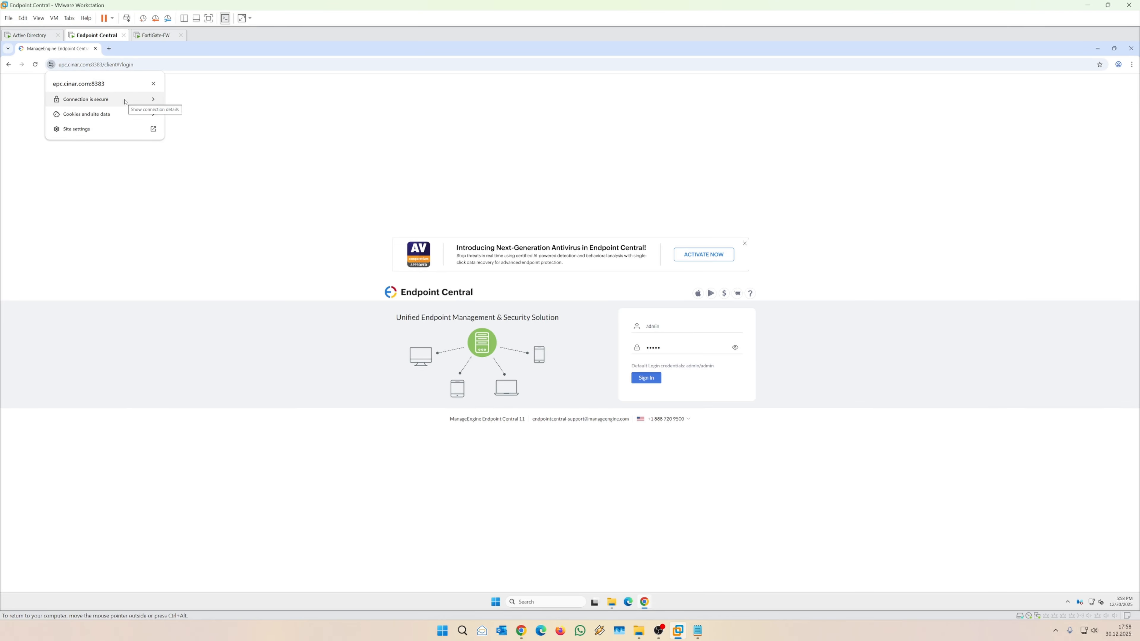
{"action": "left_click", "coordinate": [196, 417]}
- Sign in with the prefilled admin credentials and close the security alert and the Getting Started guide
{"action": "left_click", "coordinate": [647, 377]}
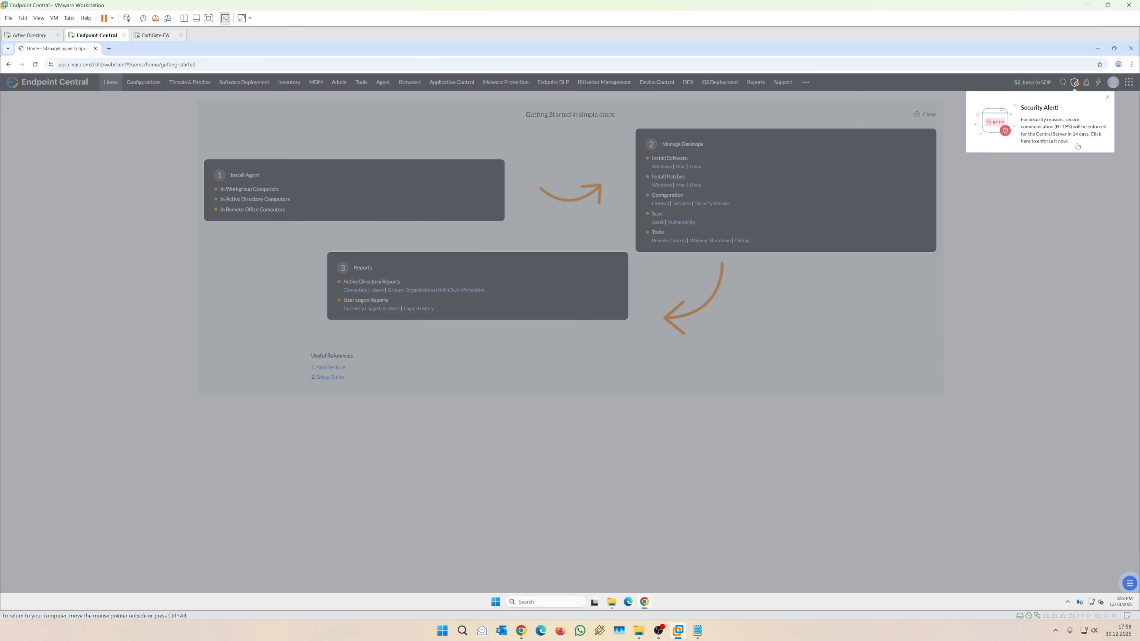
{"action": "left_click", "coordinate": [1043, 131]}
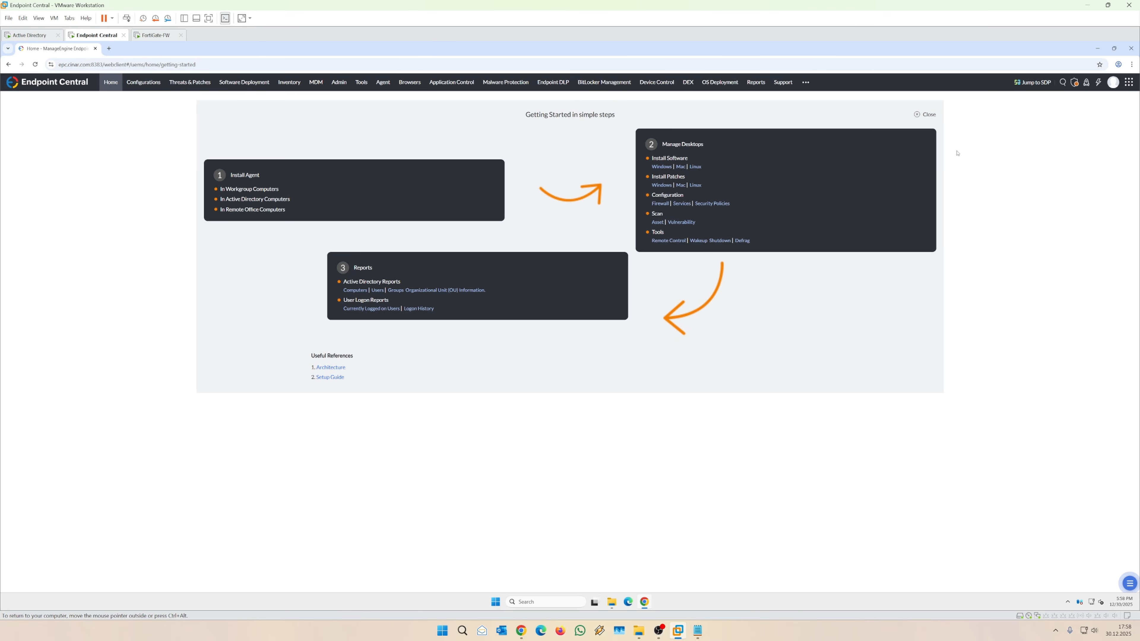
{"action": "left_click", "coordinate": [928, 115]}
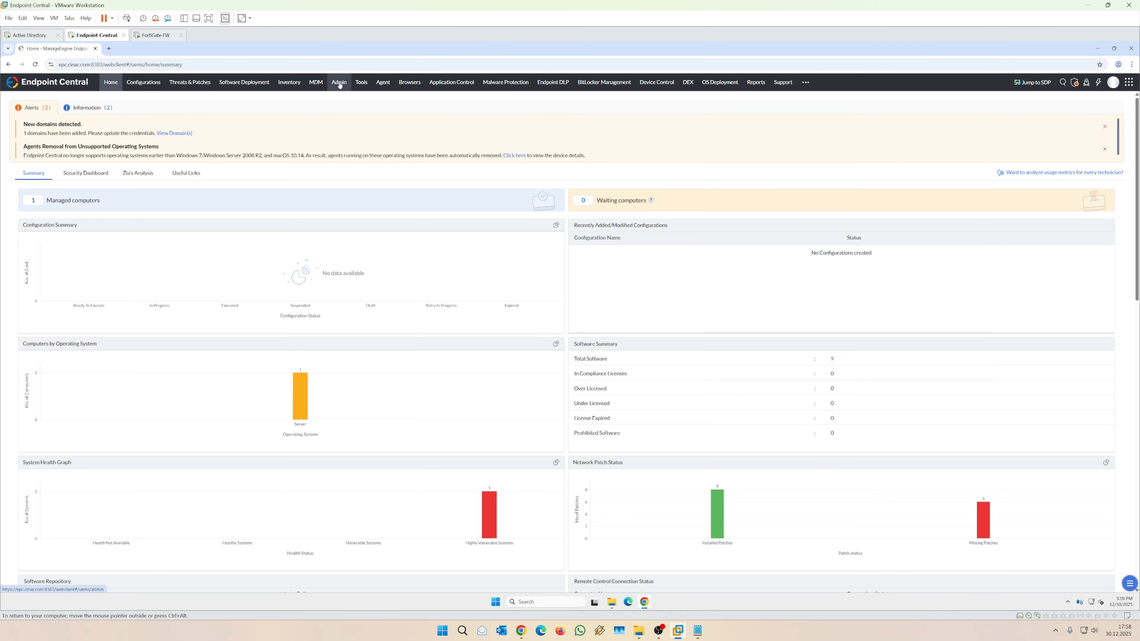
- Enable Secure Communication (HTTPS) for the Central Server in the admin Security Settings and confirm the change
{"action": "left_click", "coordinate": [341, 83]}
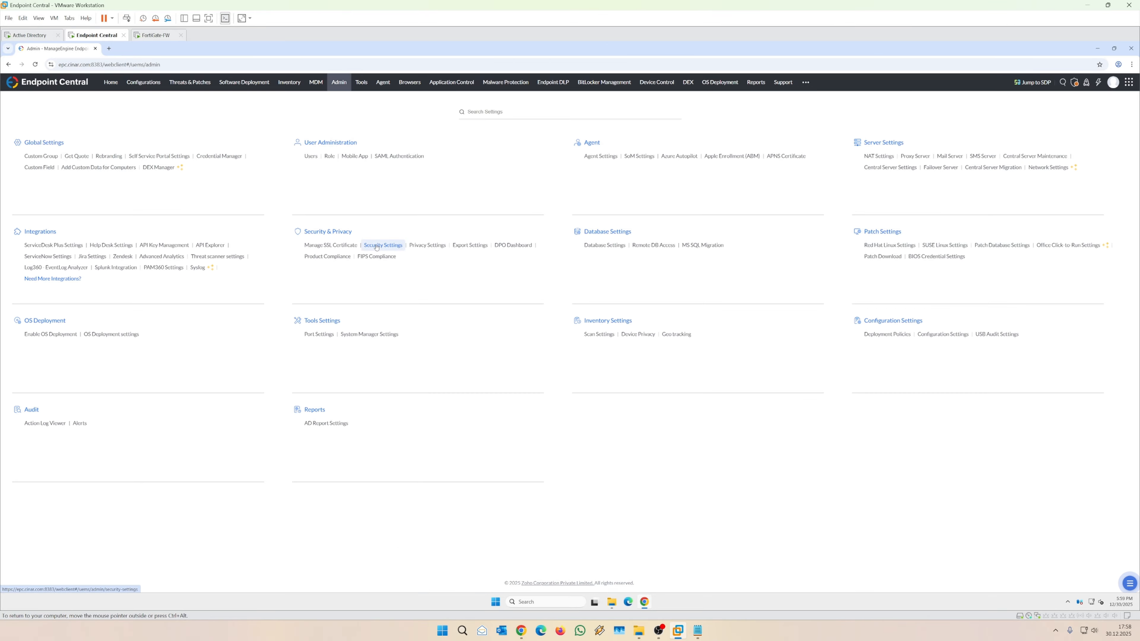
{"action": "left_click", "coordinate": [376, 247]}
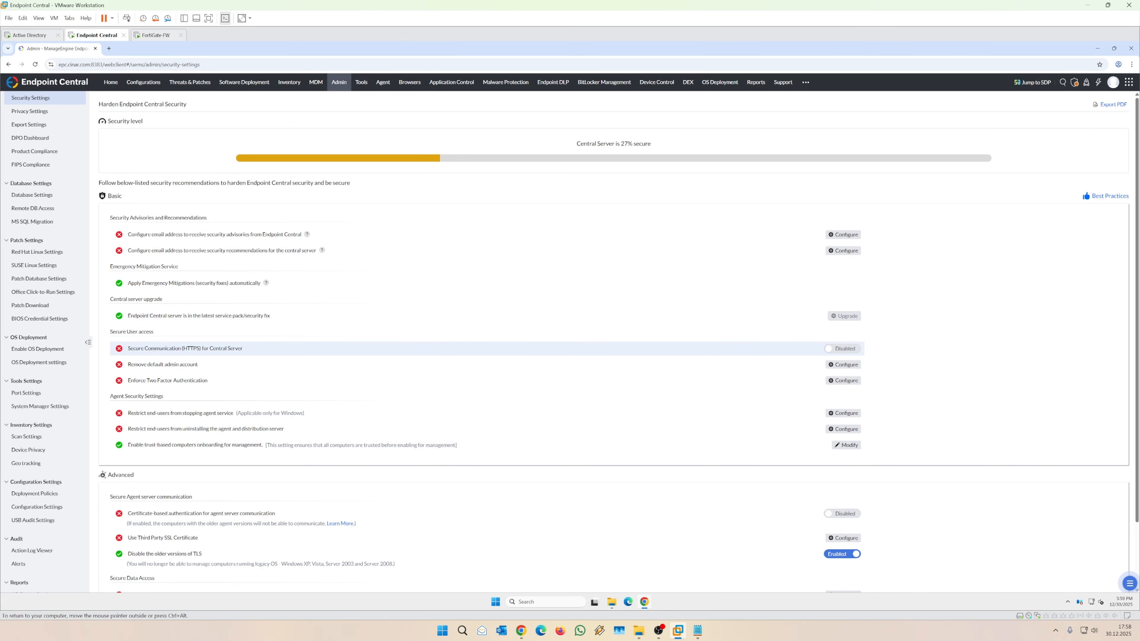
{"action": "left_click", "coordinate": [848, 350]}
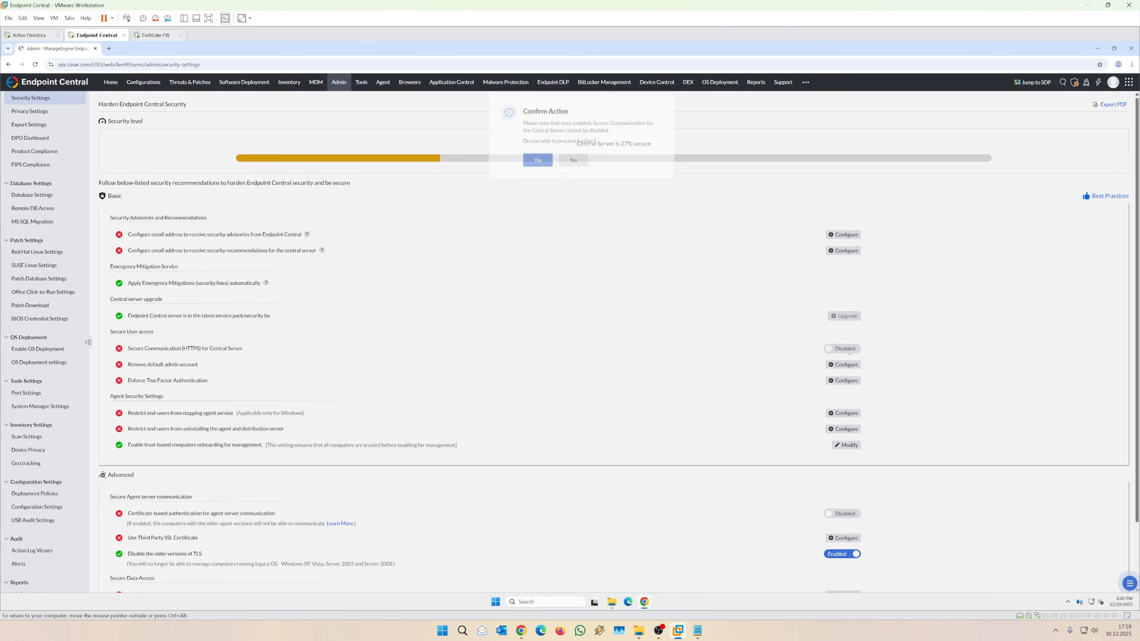
{"action": "left_click", "coordinate": [537, 172]}
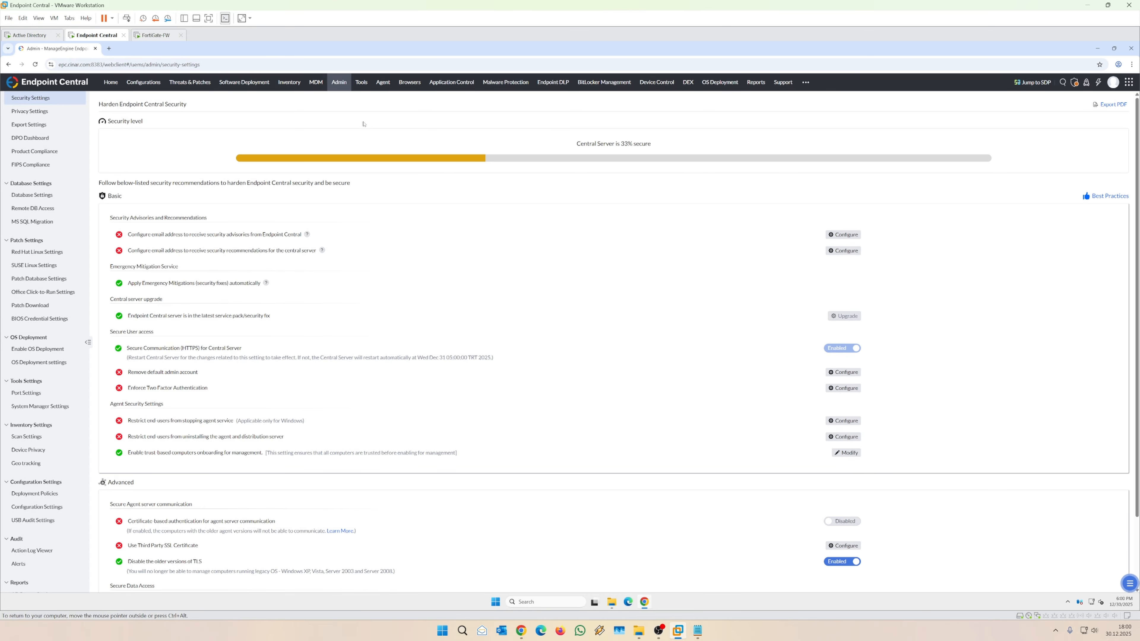
- Open the agent domain list and start changing the CINAR workgroup domain to Active Directory
{"action": "left_click", "coordinate": [339, 83]}
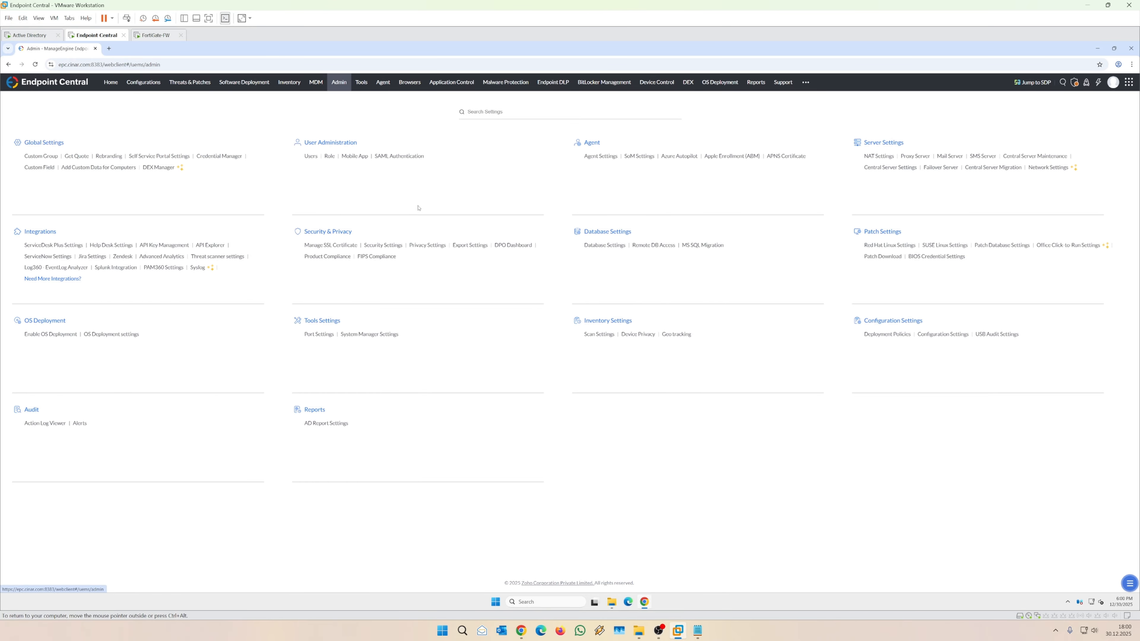
{"action": "left_click", "coordinate": [601, 156]}
{"action": "left_click", "coordinate": [21, 127]}
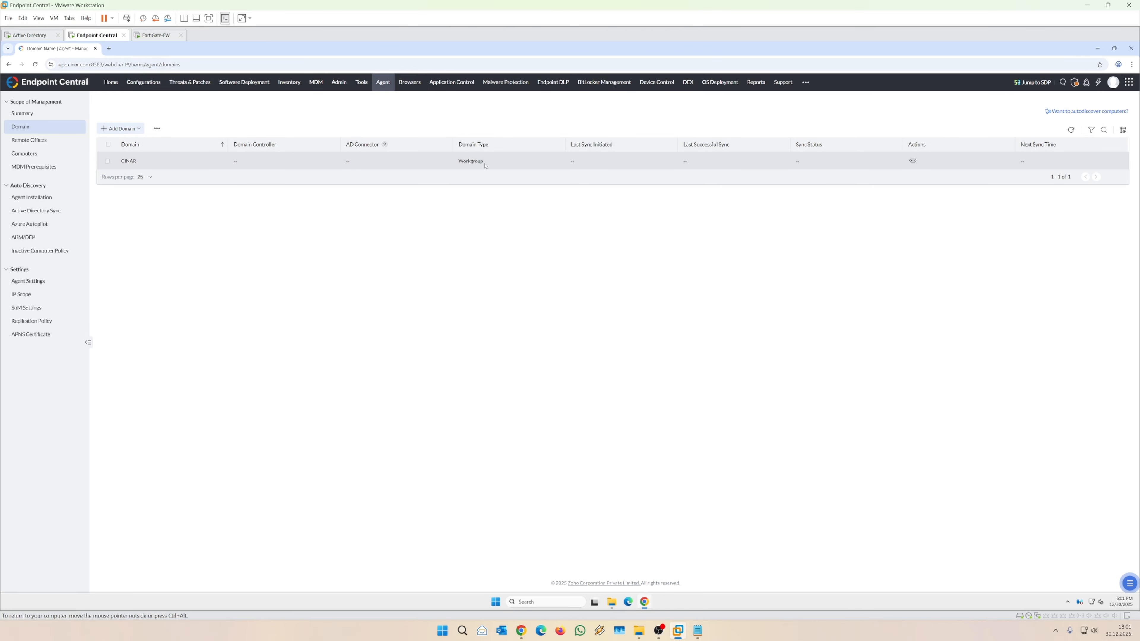
{"action": "left_click", "coordinate": [912, 160]}
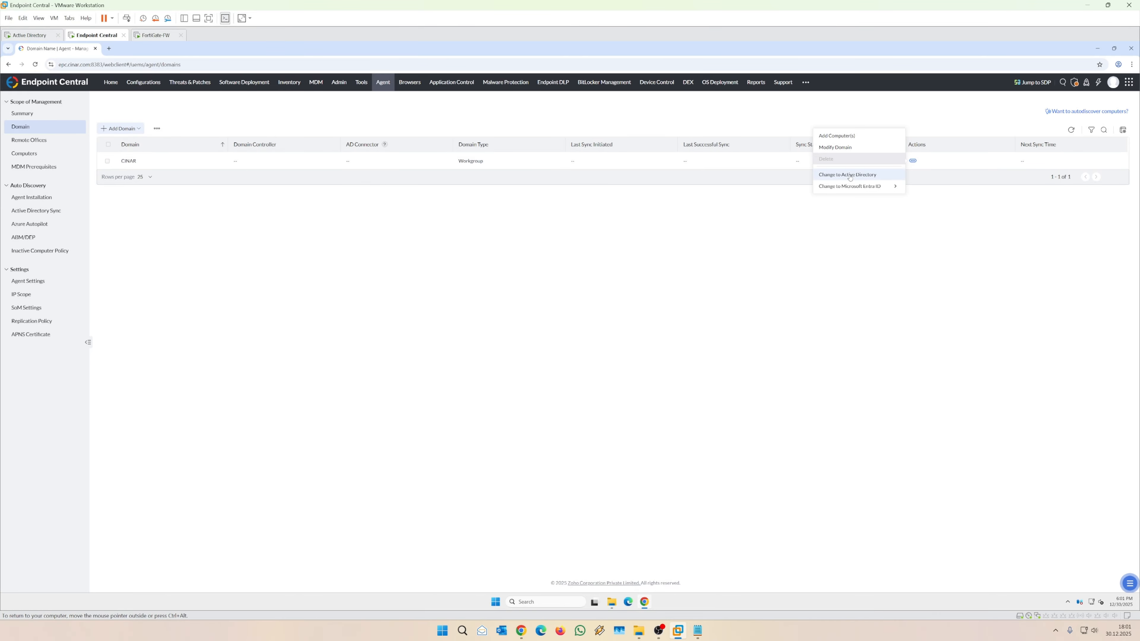
{"action": "left_click", "coordinate": [849, 175]}
- Try to validate the CINAR domain with user name manage.engine1 and its password, without LDAP SSL
{"action": "double_click", "coordinate": [252, 194]}
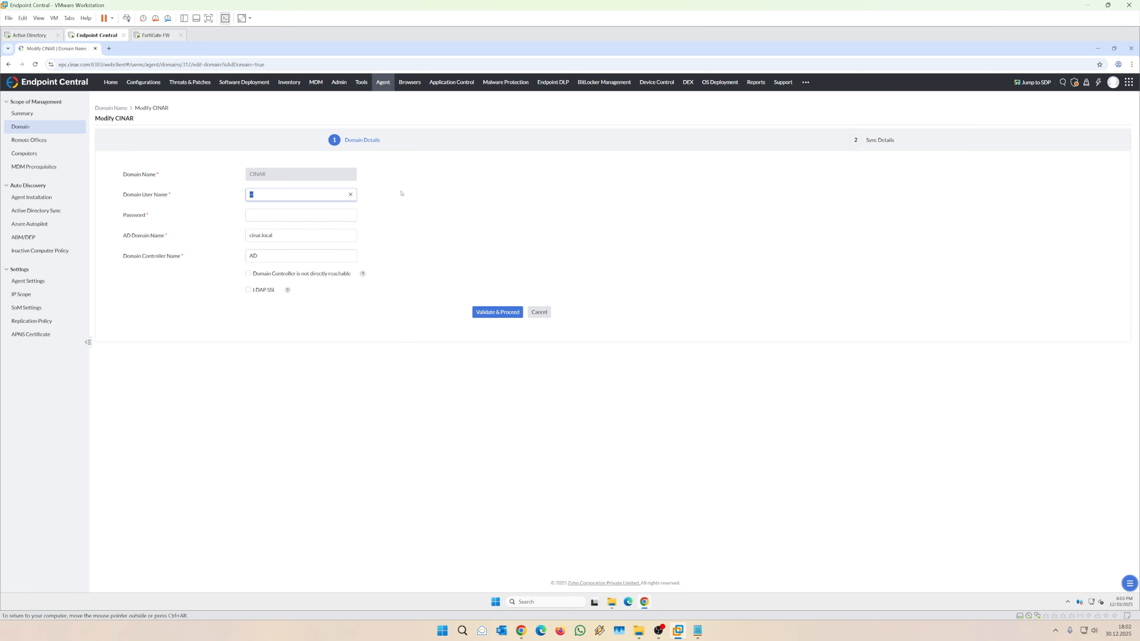
{"action": "type", "text": "manage.engine1"}
{"action": "key", "text": "Tab"}
{"action": "type", "text": "•••"}
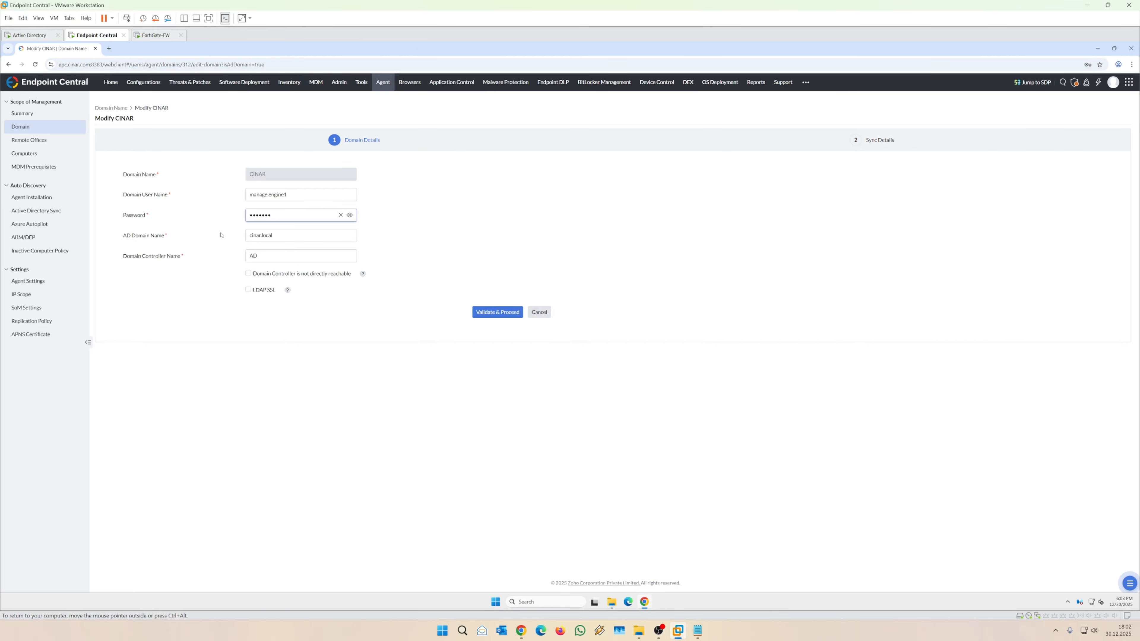
{"action": "key", "text": "Tab"}
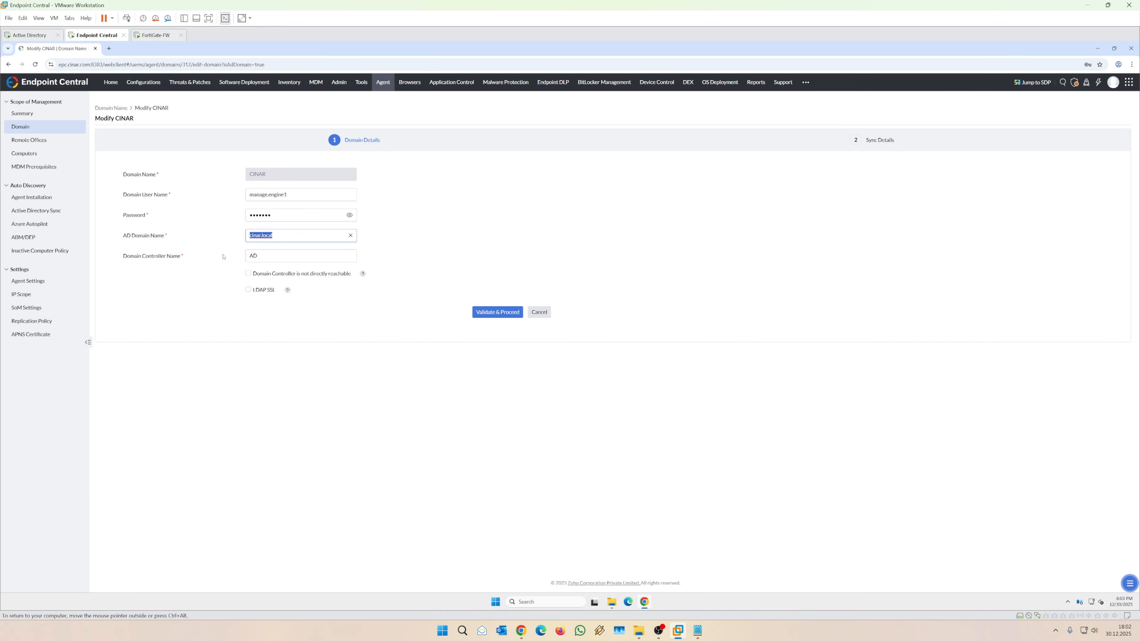
{"action": "left_click", "coordinate": [271, 256]}
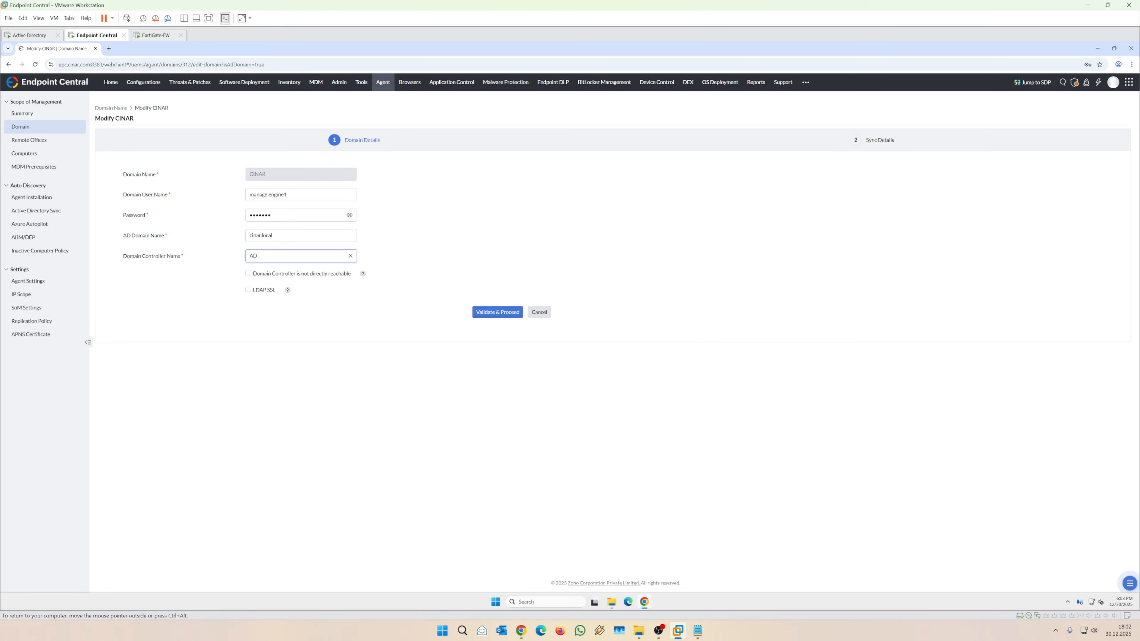
{"action": "left_click", "coordinate": [249, 291]}
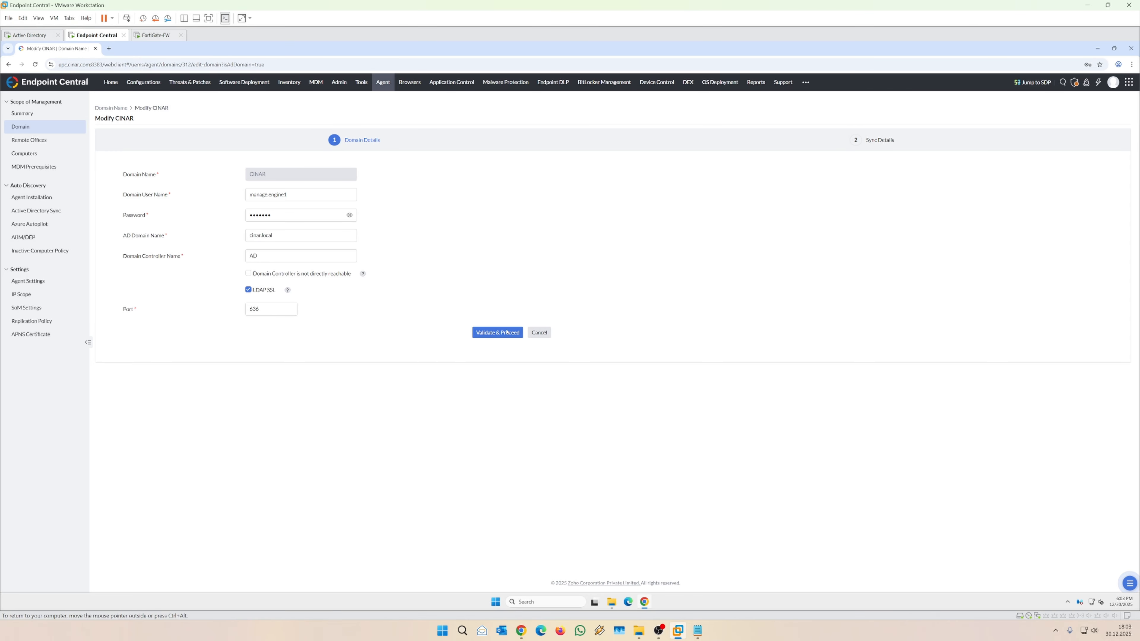
{"action": "left_click", "coordinate": [257, 291]}
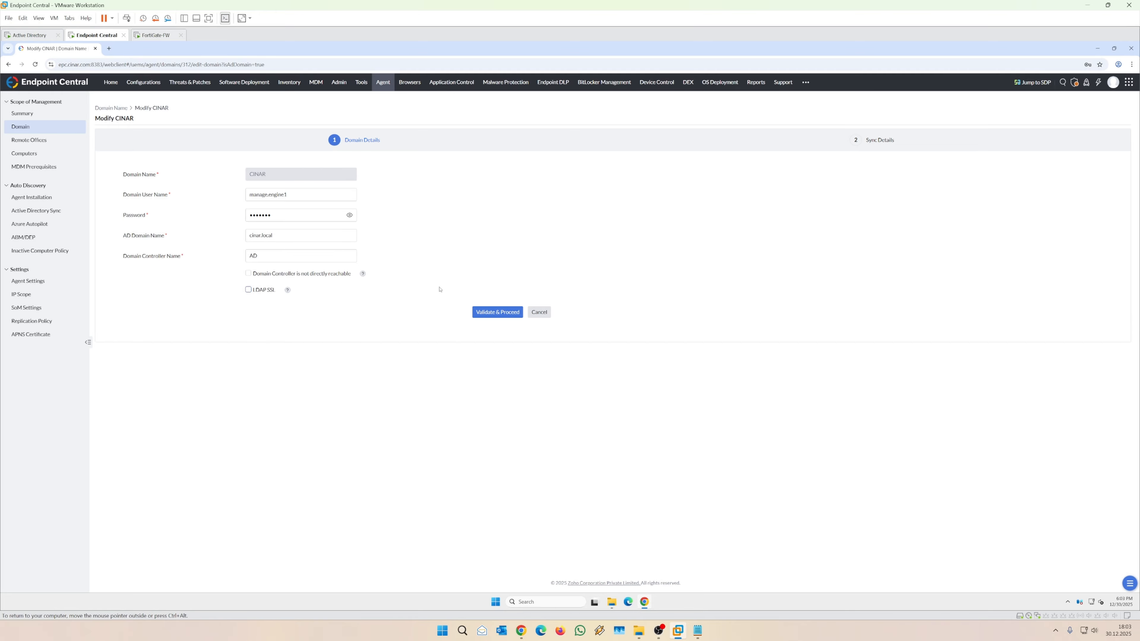
{"action": "left_click", "coordinate": [506, 315]}
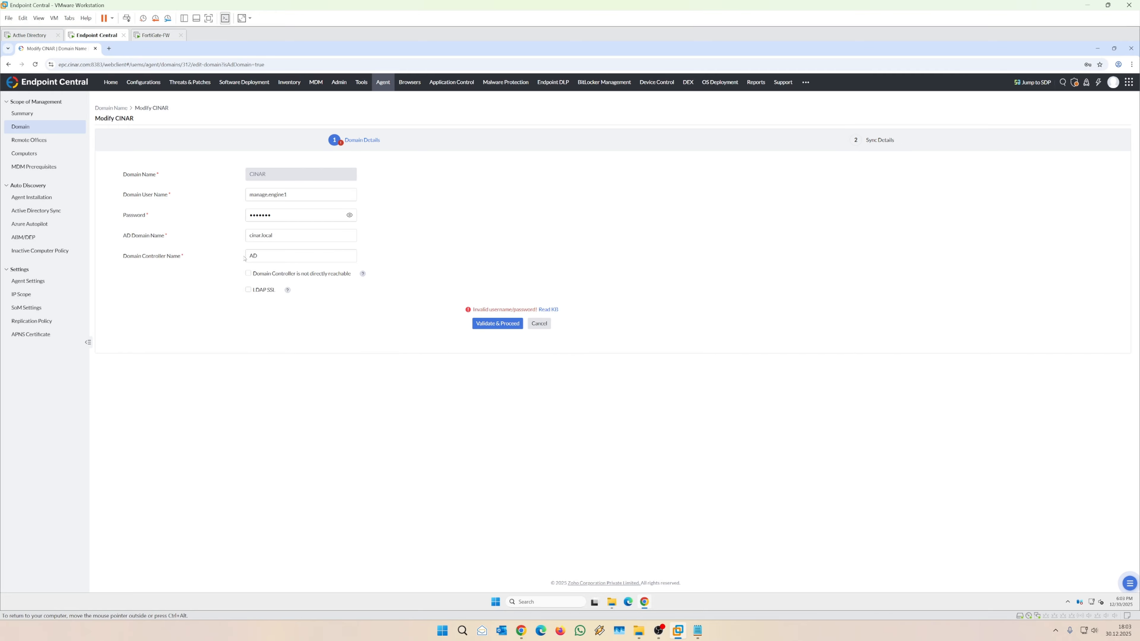
- Set the domain user name to epc.admin, enter the account password, and validate the CINAR domain details
{"action": "double_click", "coordinate": [269, 194]}
{"action": "type", "text": "epc.admin"}
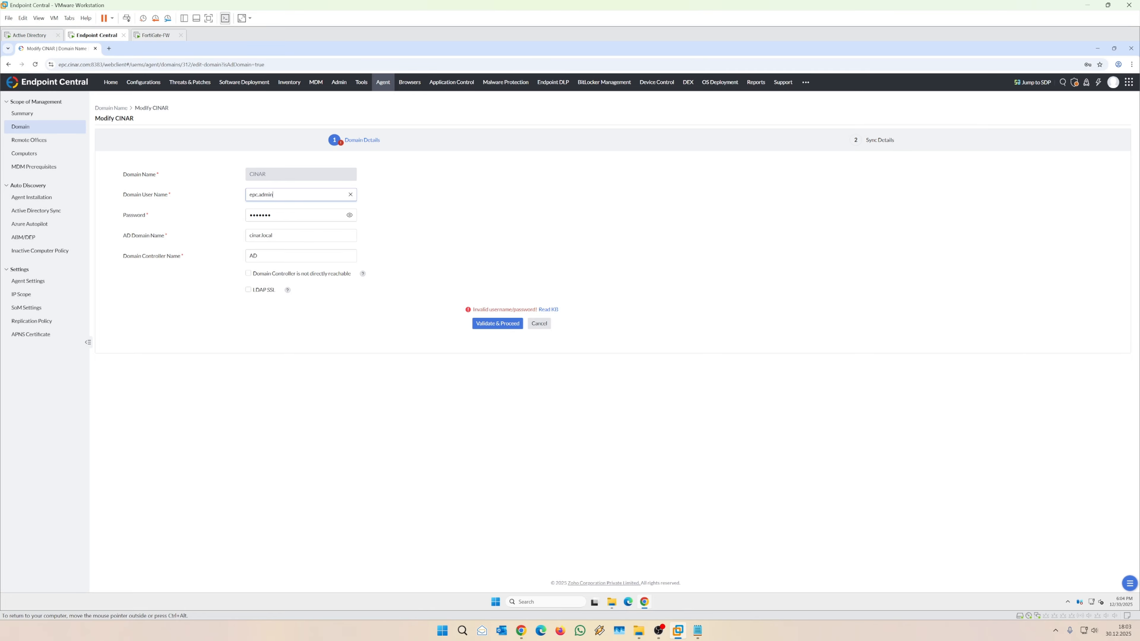
{"action": "key", "text": "Tab"}
{"action": "type", "text": "••"}
{"action": "key", "text": "Return"}
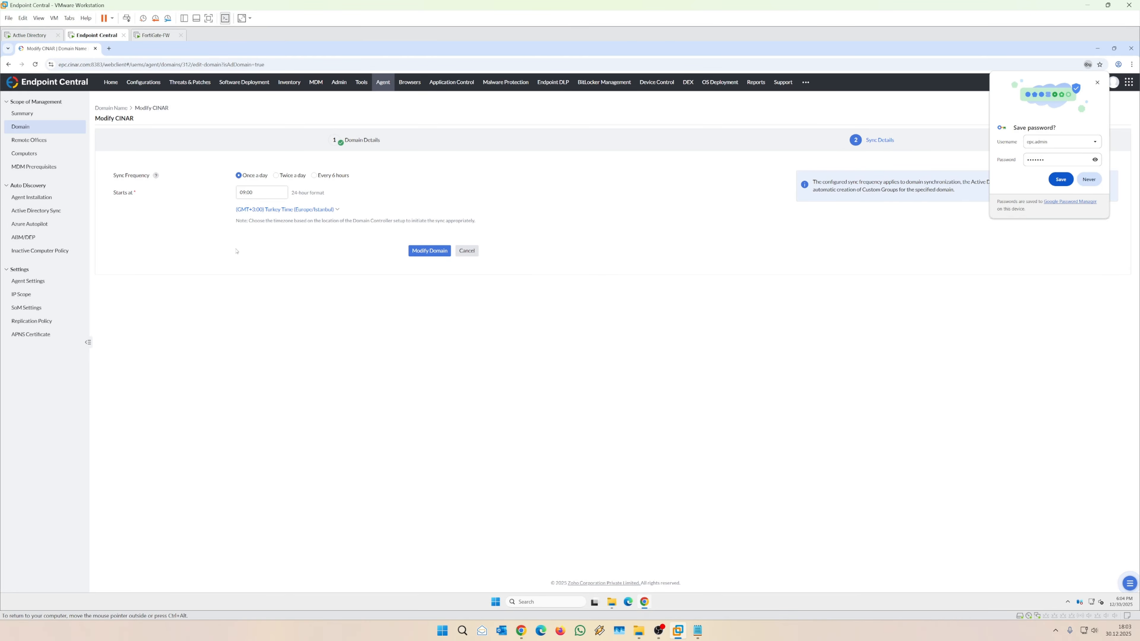
- Save the CINAR domain with a once-a-day sync at 09:00 in Turkey Time (Europe/Istanbul) and check its sync status
{"action": "left_click", "coordinate": [280, 235]}
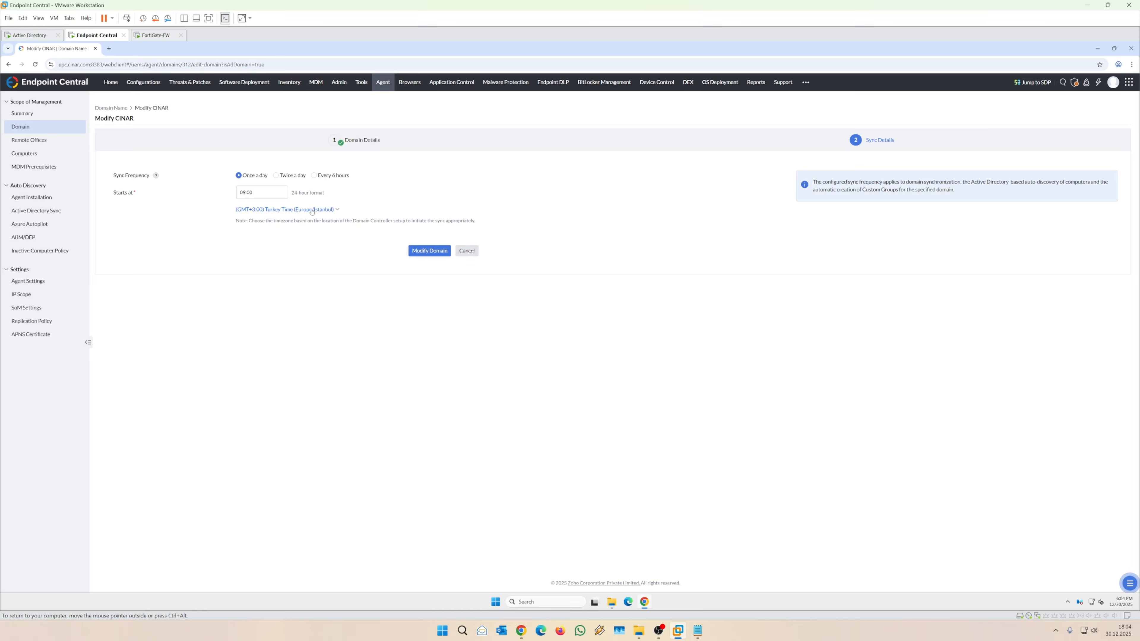
{"action": "left_click", "coordinate": [337, 210]}
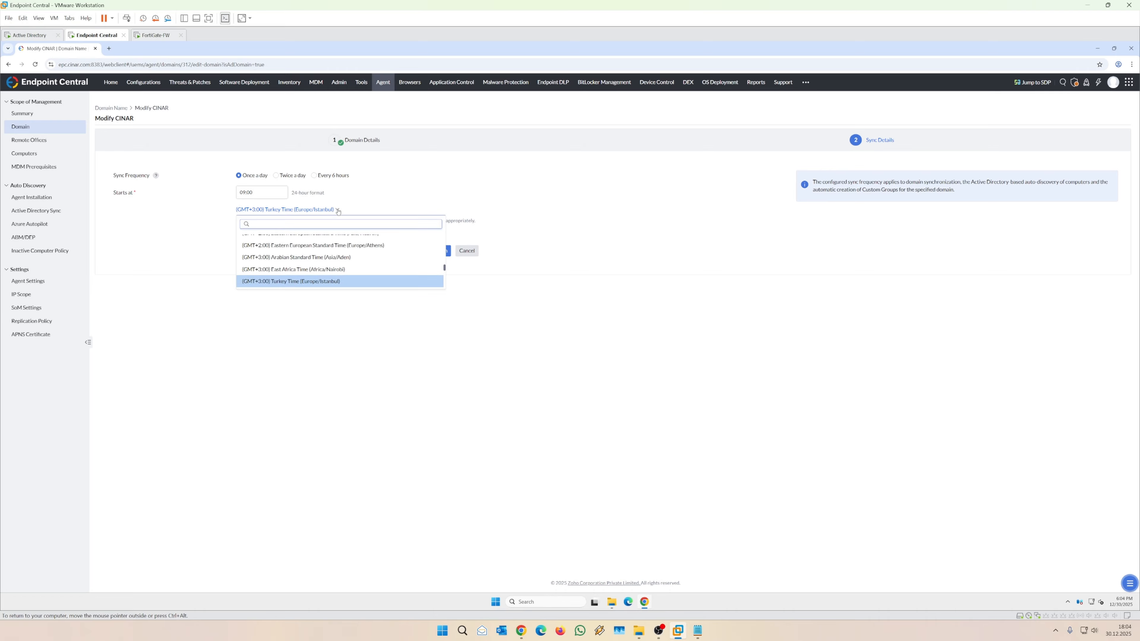
{"action": "left_click", "coordinate": [196, 237]}
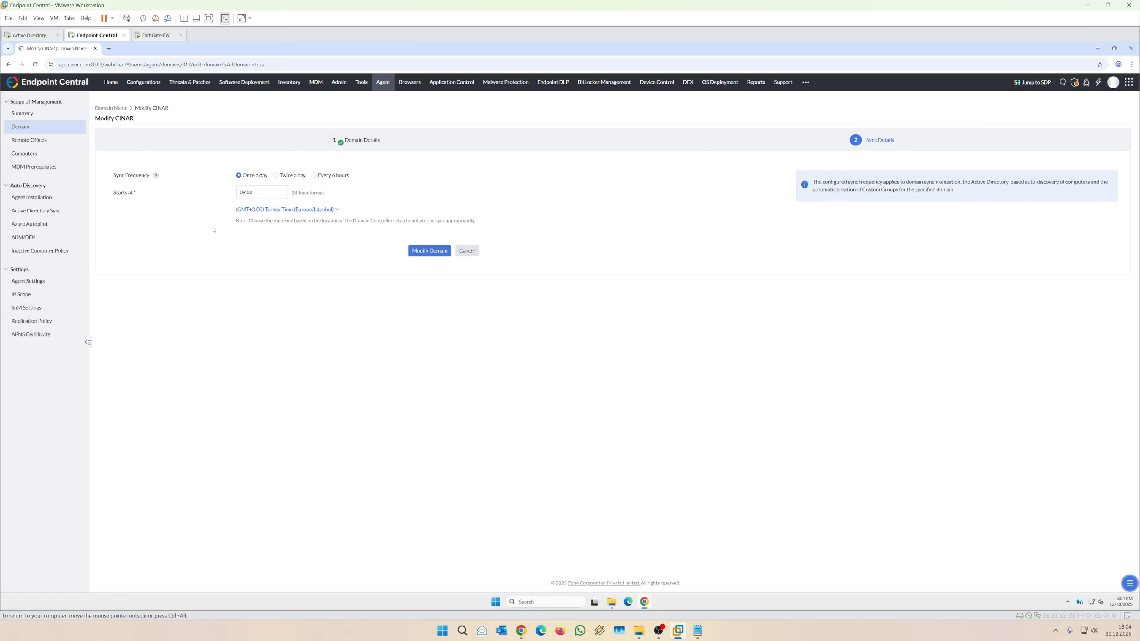
{"action": "left_click", "coordinate": [435, 253]}
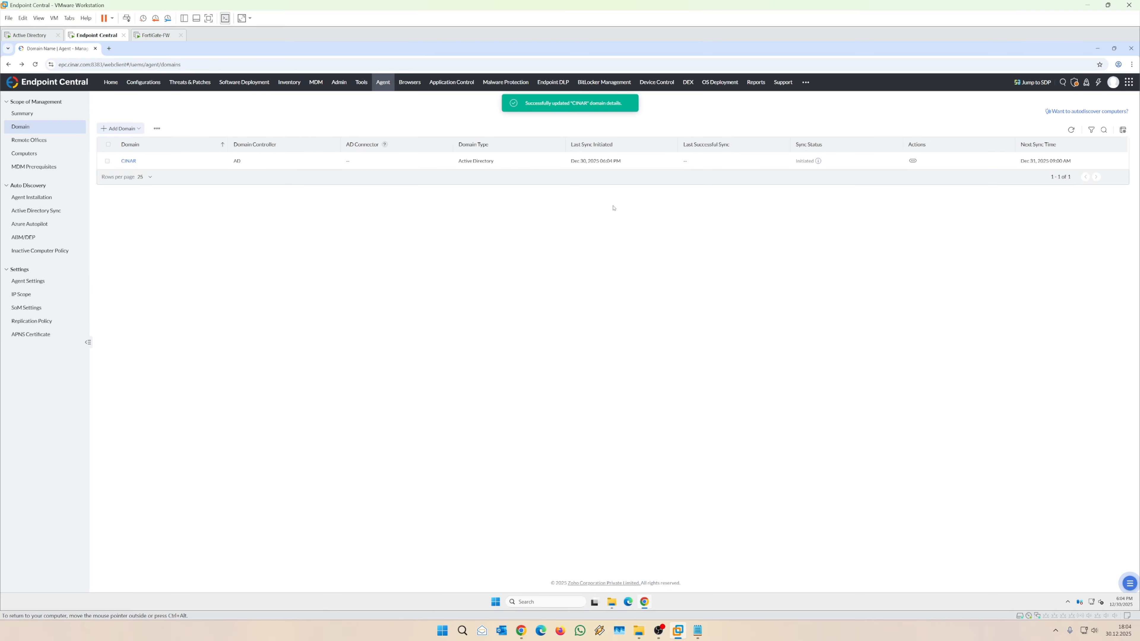
{"action": "mouse_move", "coordinate": [817, 164]}
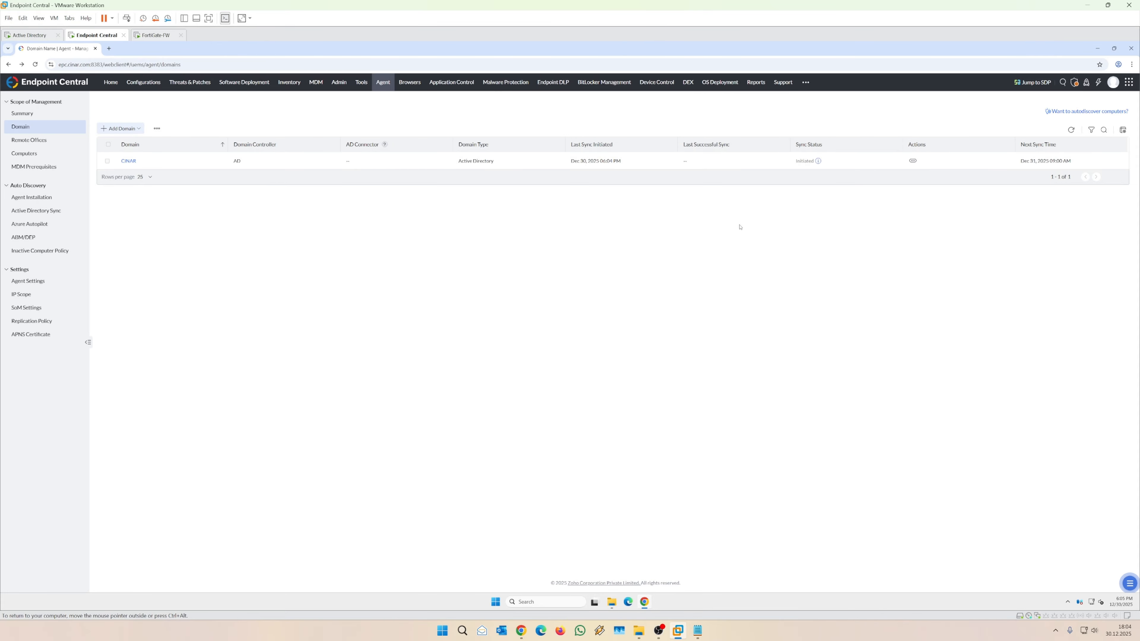
- Review the managed computers and the unmanaged CINAR domain computers available to add, and close the selection without adding any
{"action": "left_click", "coordinate": [25, 154]}
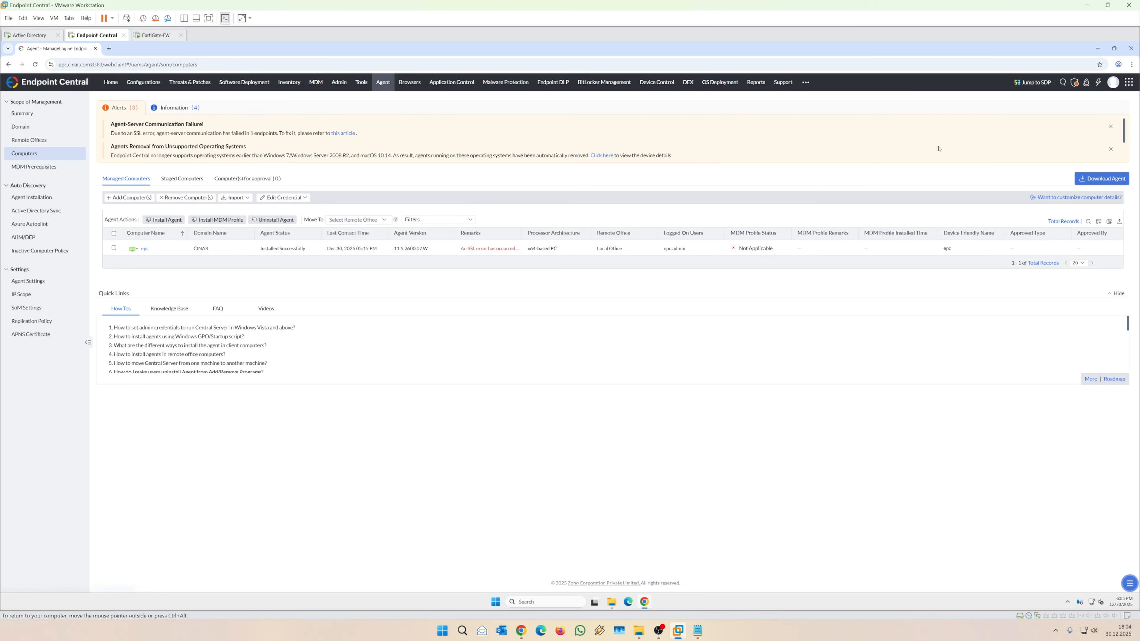
{"action": "left_click", "coordinate": [139, 200]}
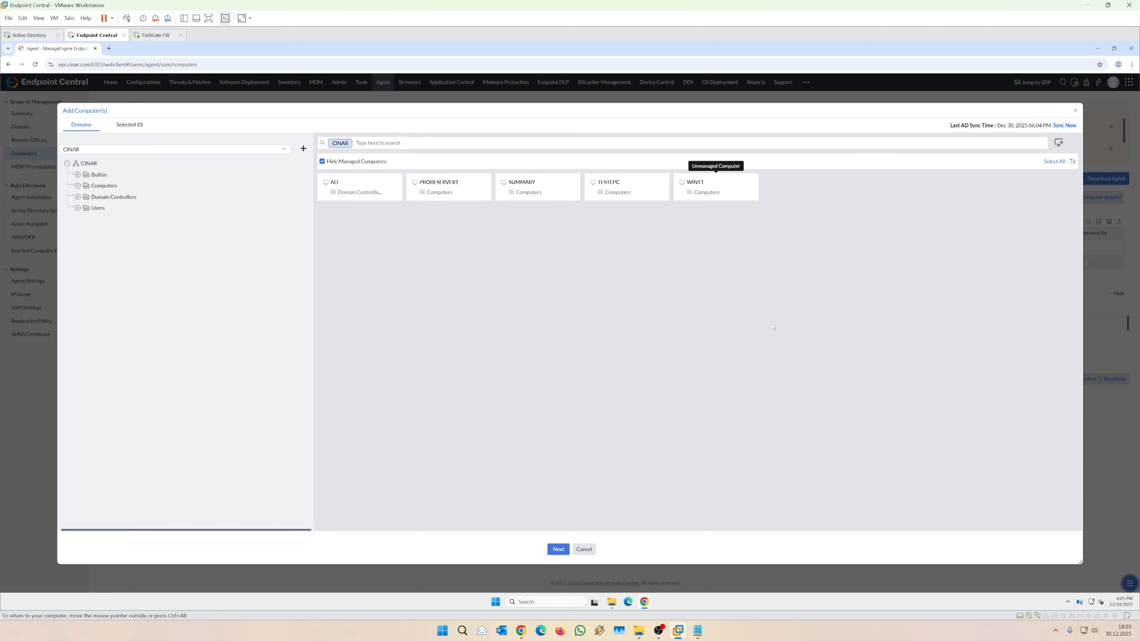
{"action": "left_click", "coordinate": [1075, 111]}
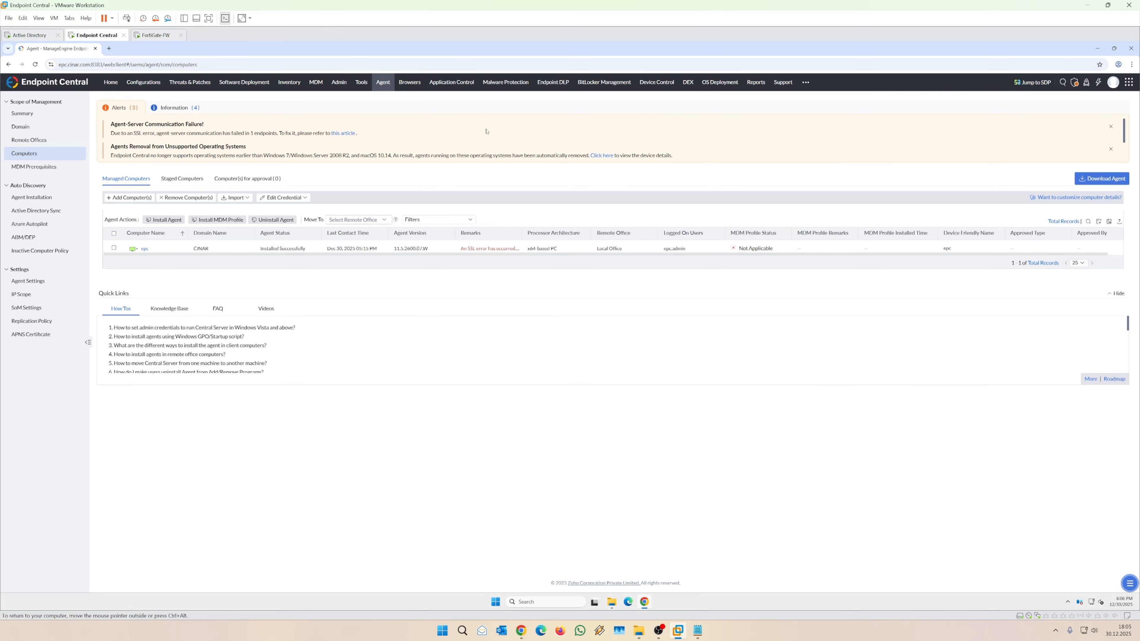
- Try the mail server settings with sender name ManageEngine Endpoint Central and check the fields that required authentication adds, without saving
{"action": "left_click", "coordinate": [805, 82]}
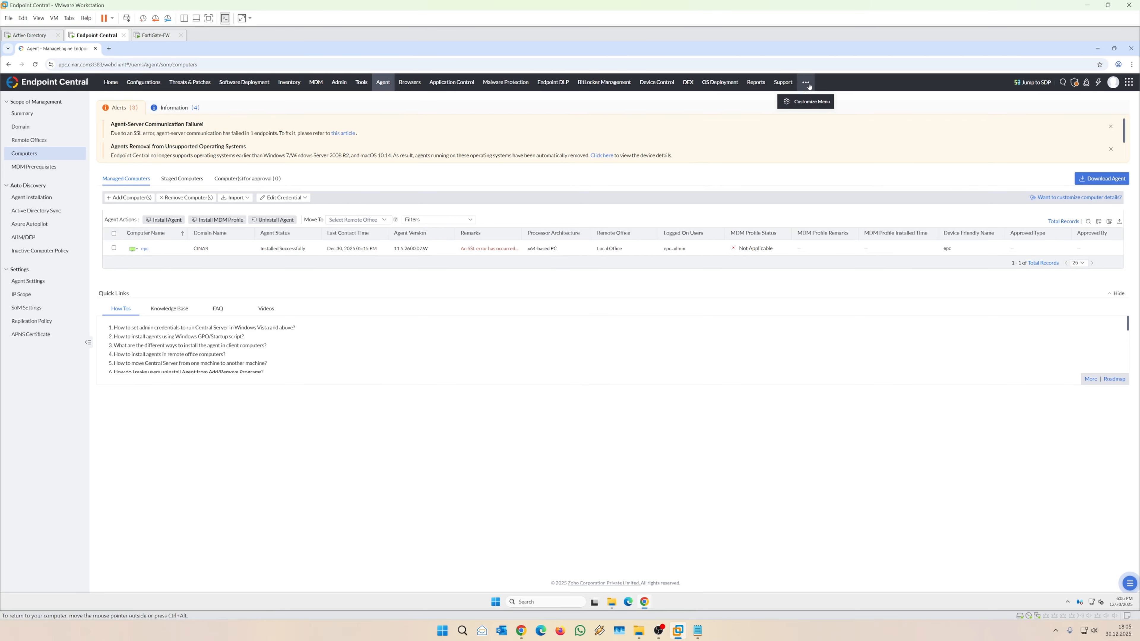
{"action": "left_click", "coordinate": [338, 82]}
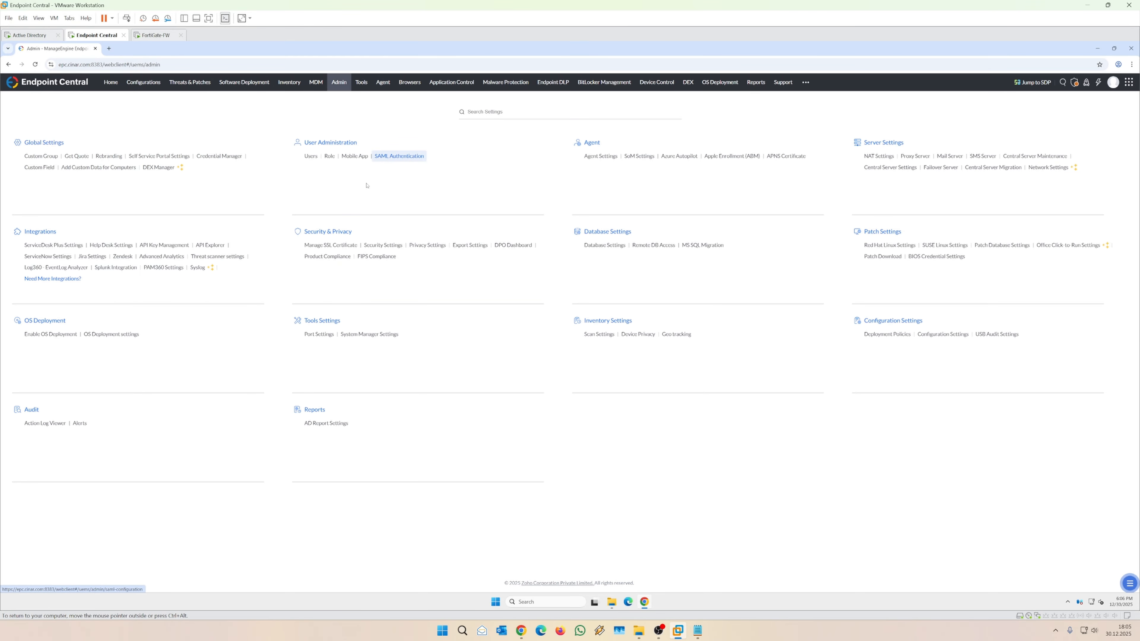
{"action": "left_click", "coordinate": [949, 156]}
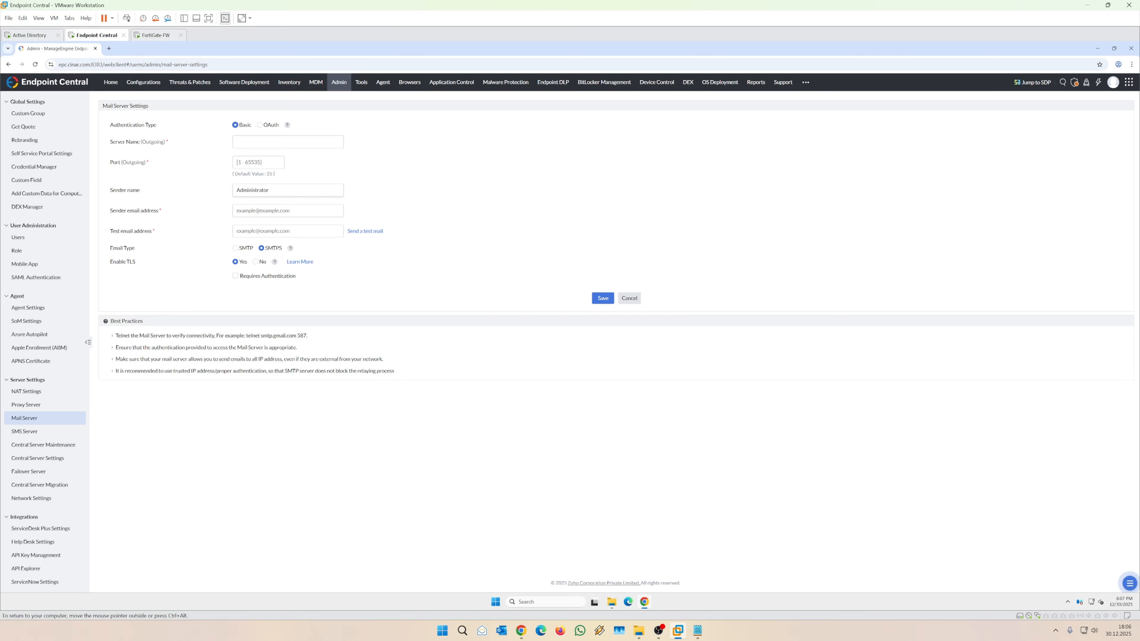
{"action": "left_click_drag", "start_coordinate": [280, 191], "coordinate": [165, 181]}
{"action": "type", "text": "ManageEngine Endpoint Central"}
{"action": "key", "text": "Tab"}
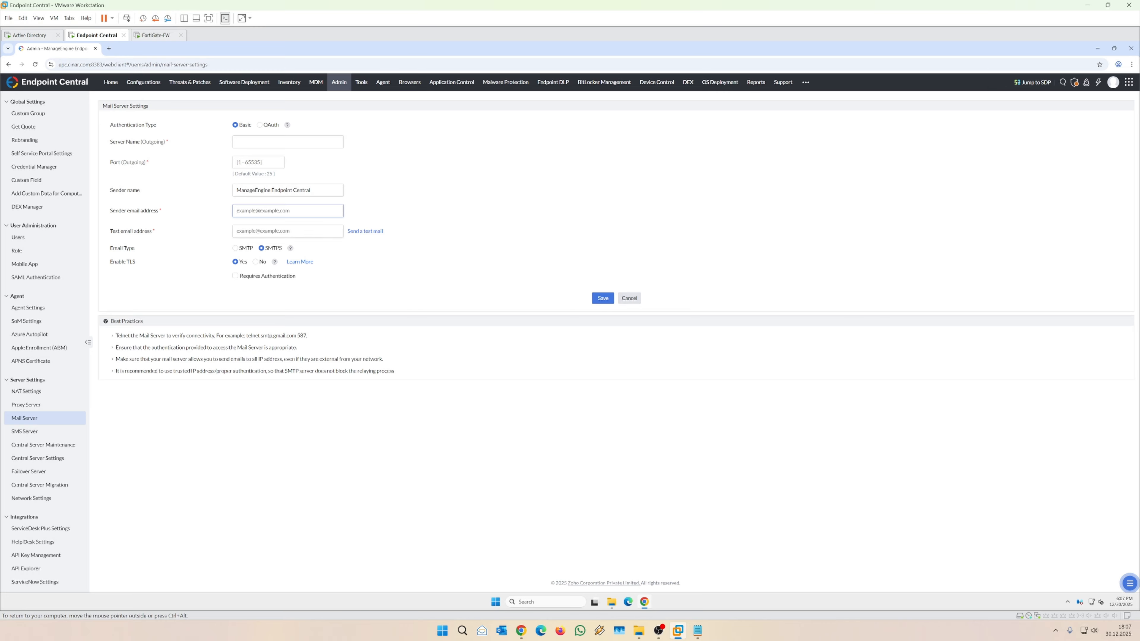
{"action": "left_click", "coordinate": [296, 231]}
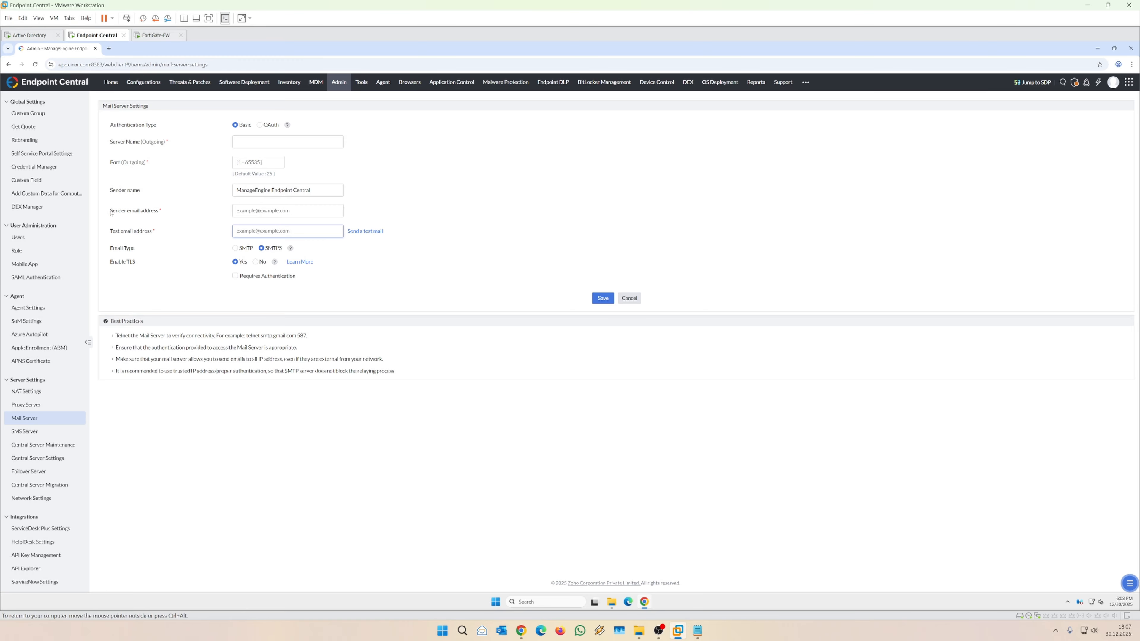
{"action": "left_click", "coordinate": [235, 275]}
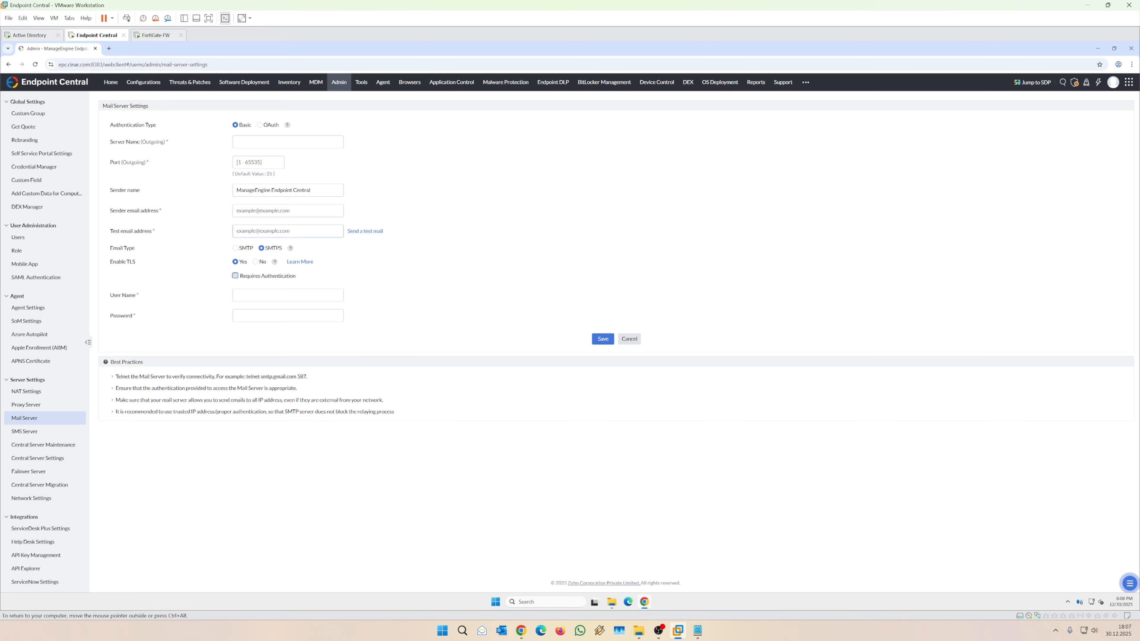
{"action": "left_click", "coordinate": [235, 276]}
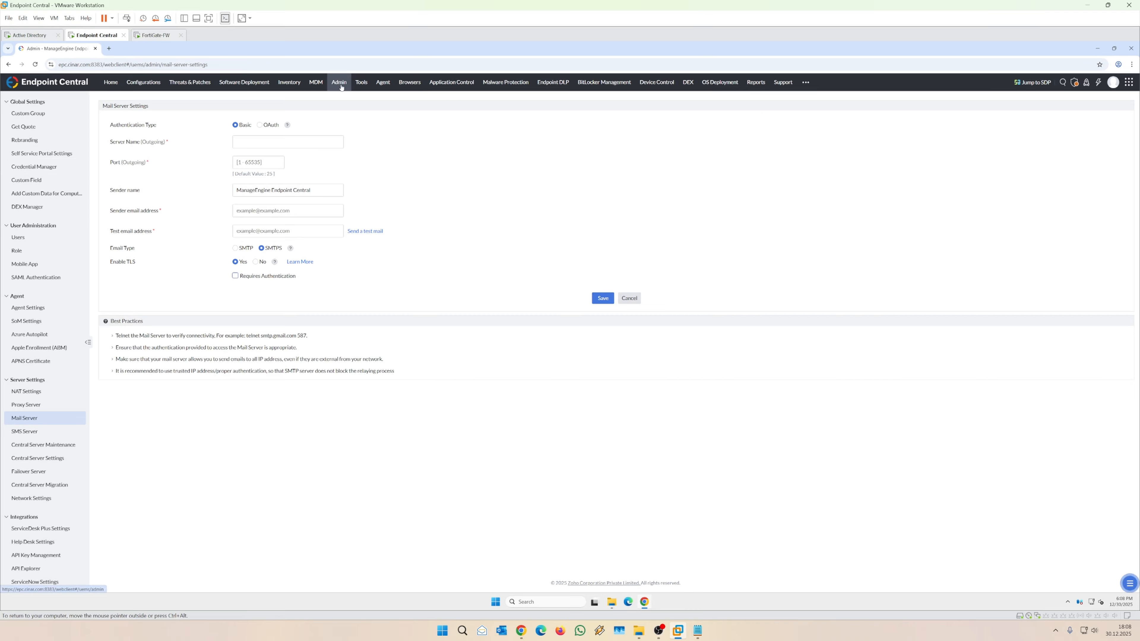
- Change the admin account's password by entering the old password and the new password twice, without terminating active sessions
{"action": "left_click", "coordinate": [26, 239]}
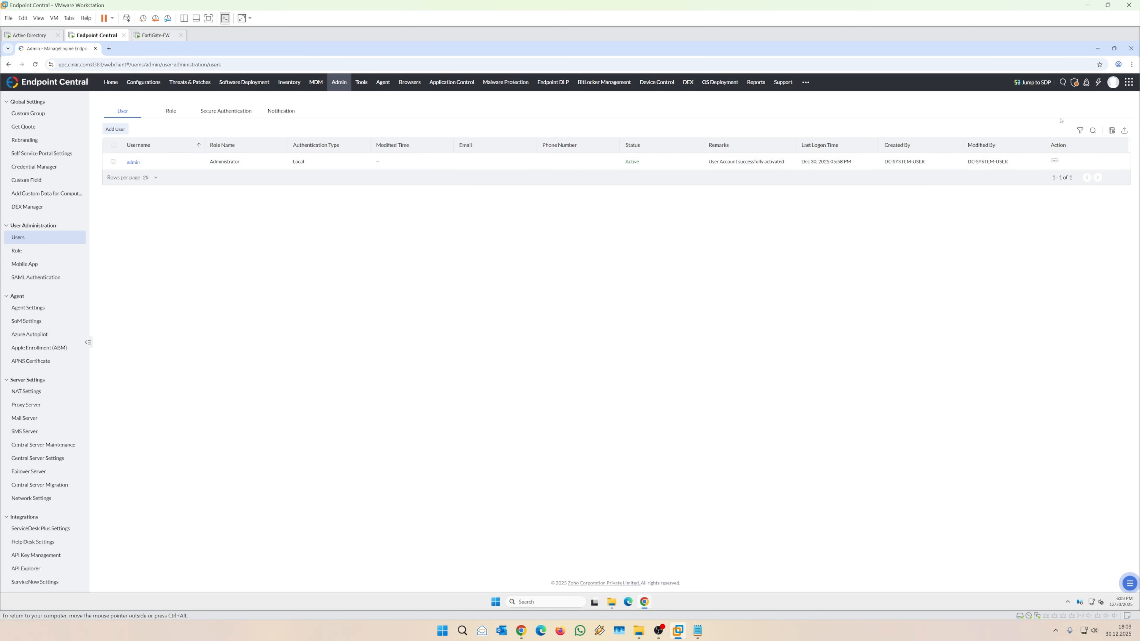
{"action": "left_click", "coordinate": [1112, 82]}
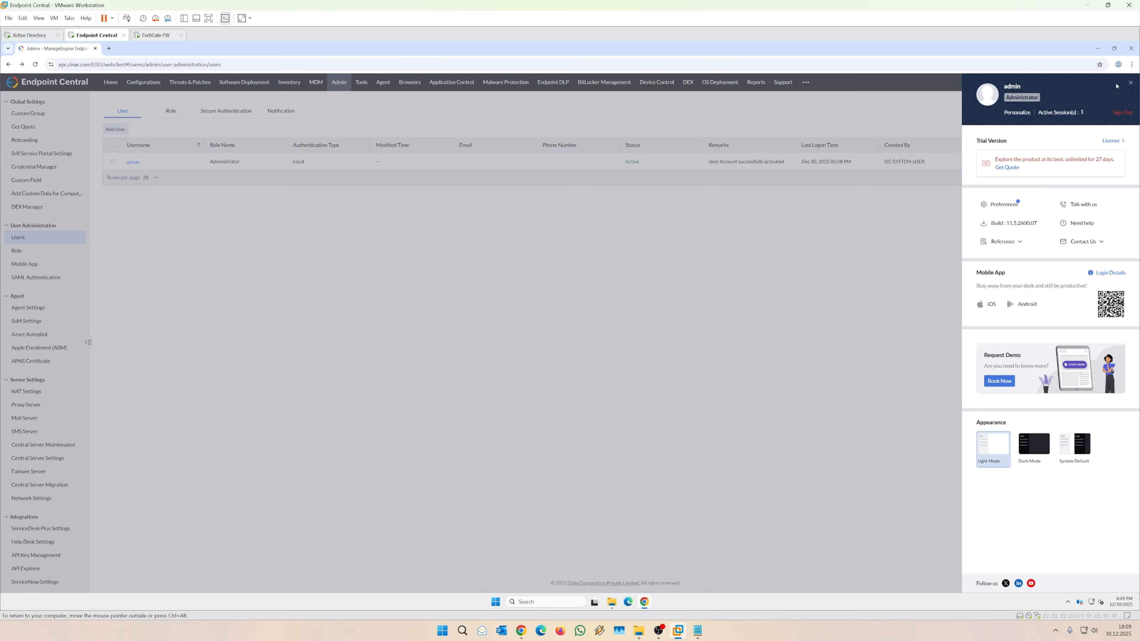
{"action": "left_click", "coordinate": [1017, 112]}
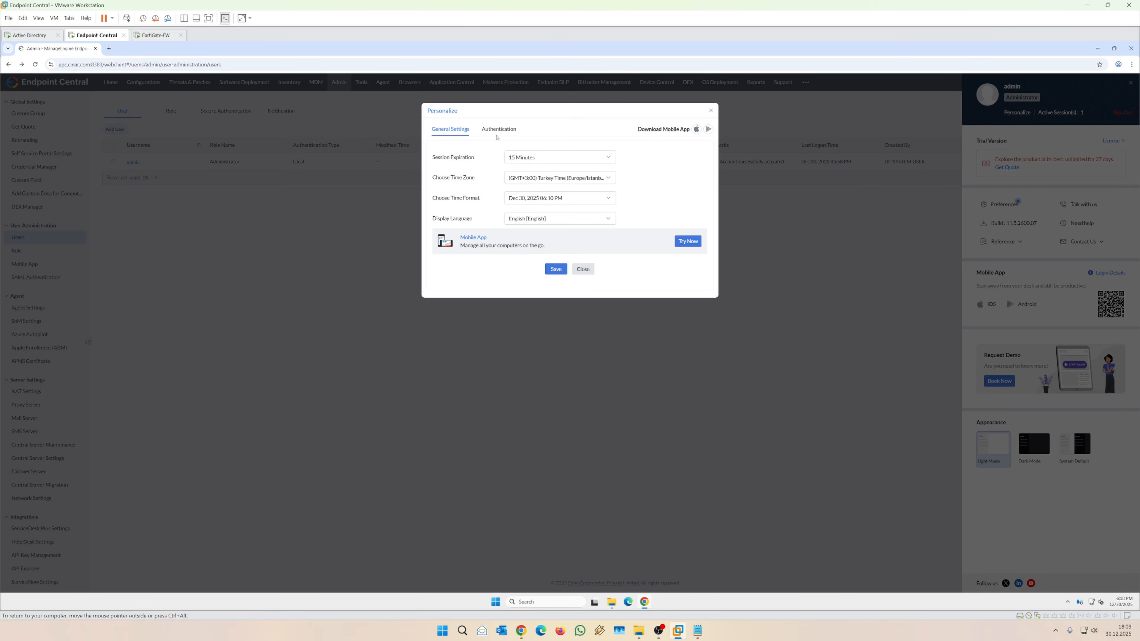
{"action": "left_click", "coordinate": [489, 131]}
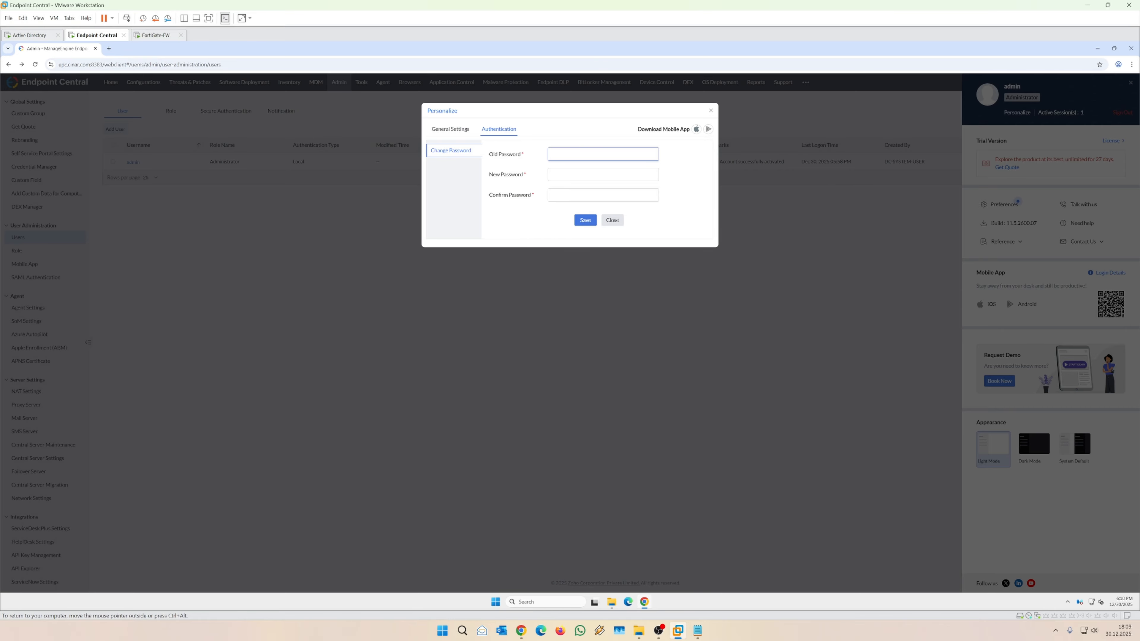
{"action": "type", "text": "•••••"}
{"action": "key", "text": "Tab"}
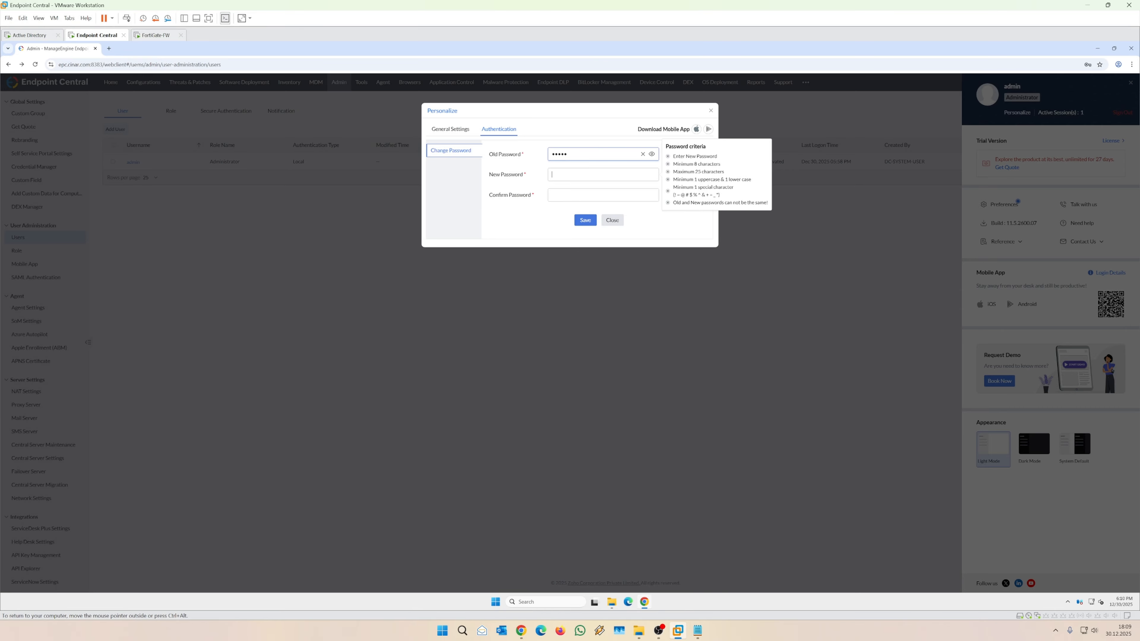
{"action": "type", "text": "•••••••••"}
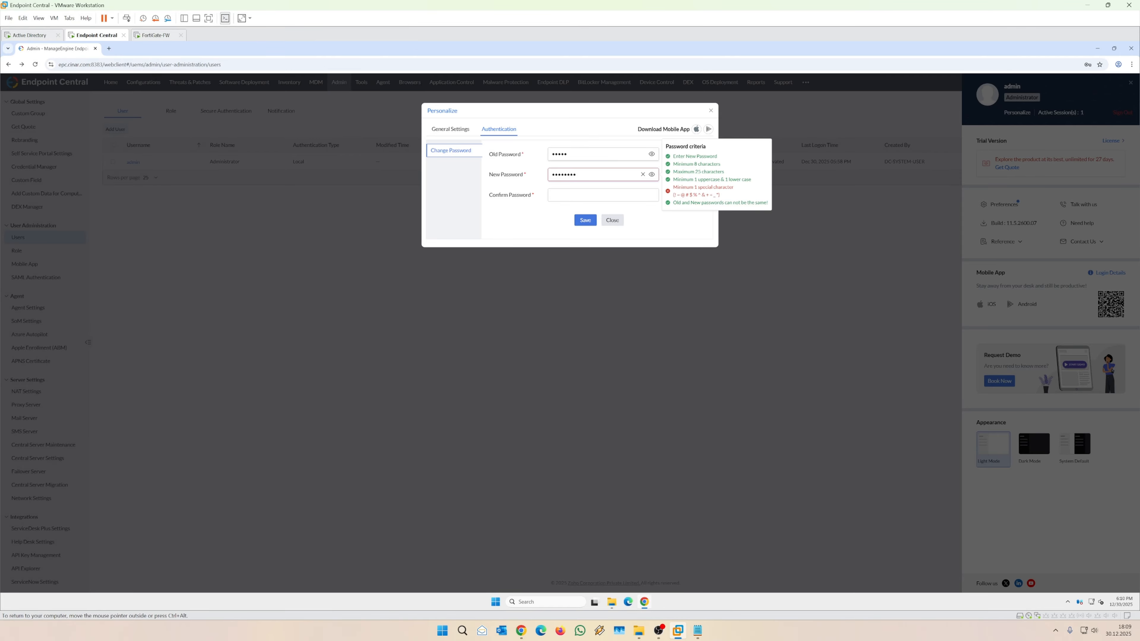
{"action": "key", "text": "Tab"}
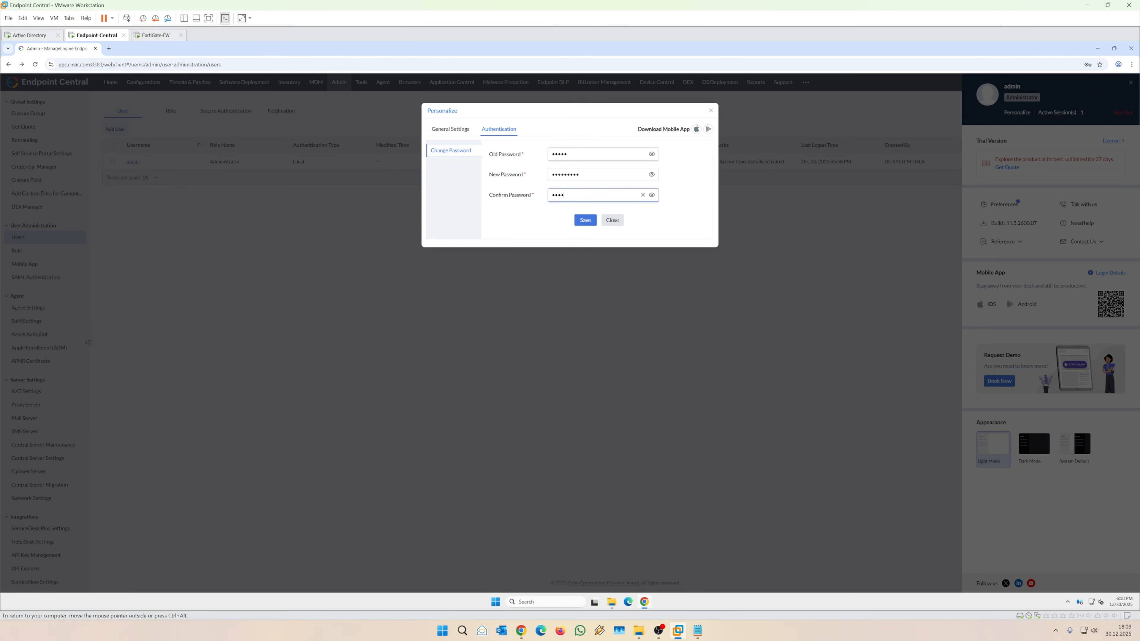
{"action": "left_click", "coordinate": [585, 220]}
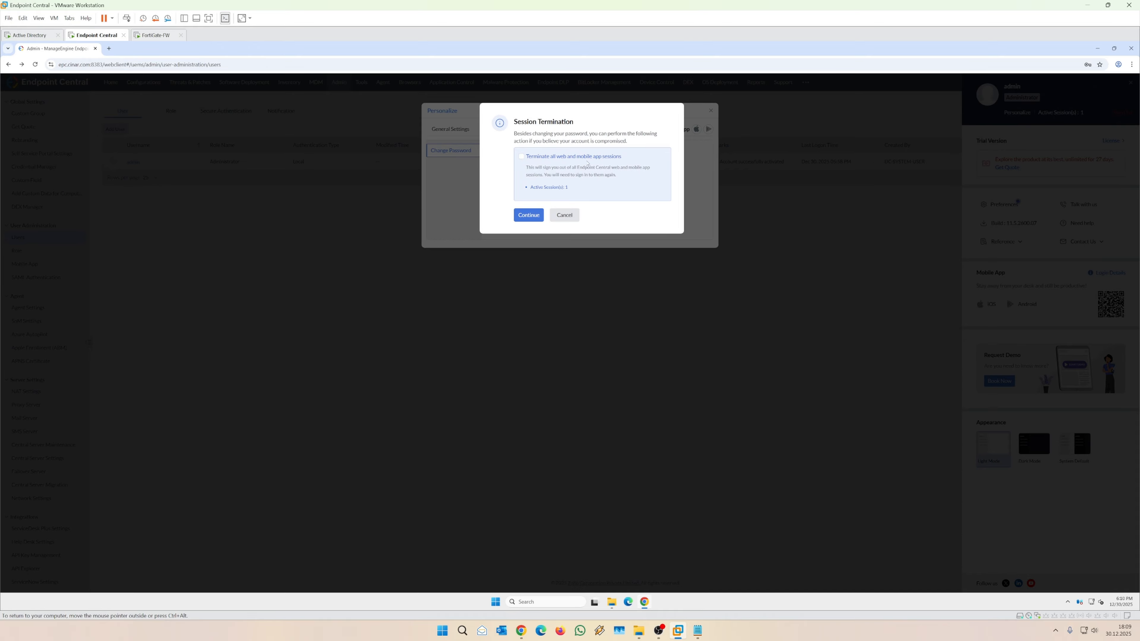
{"action": "left_click", "coordinate": [525, 216]}
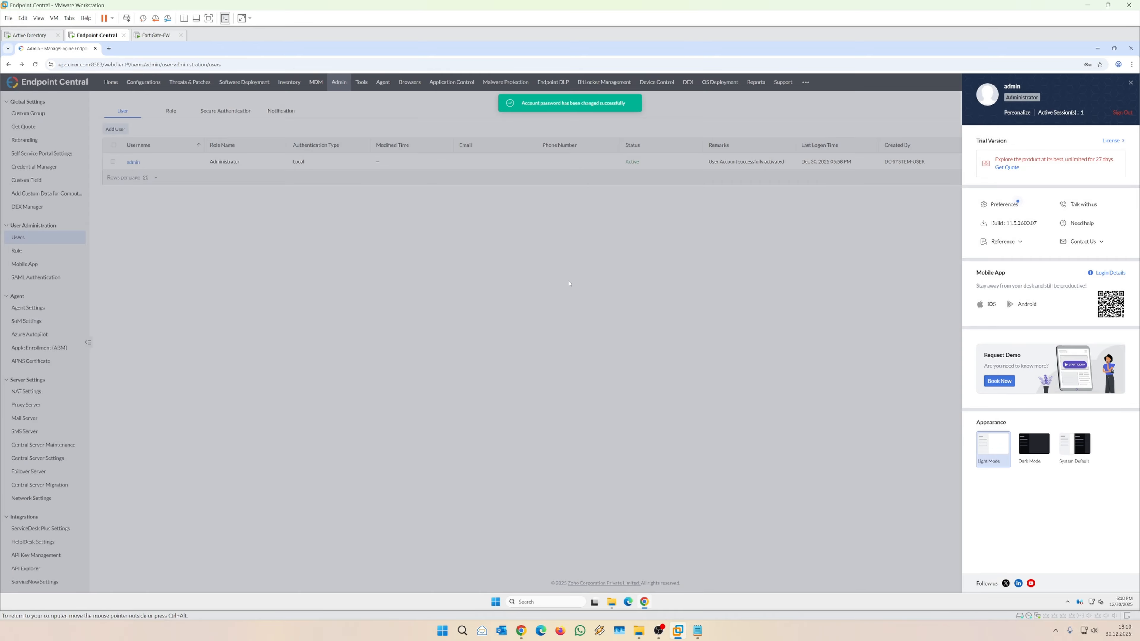
{"action": "left_click", "coordinate": [796, 198]}
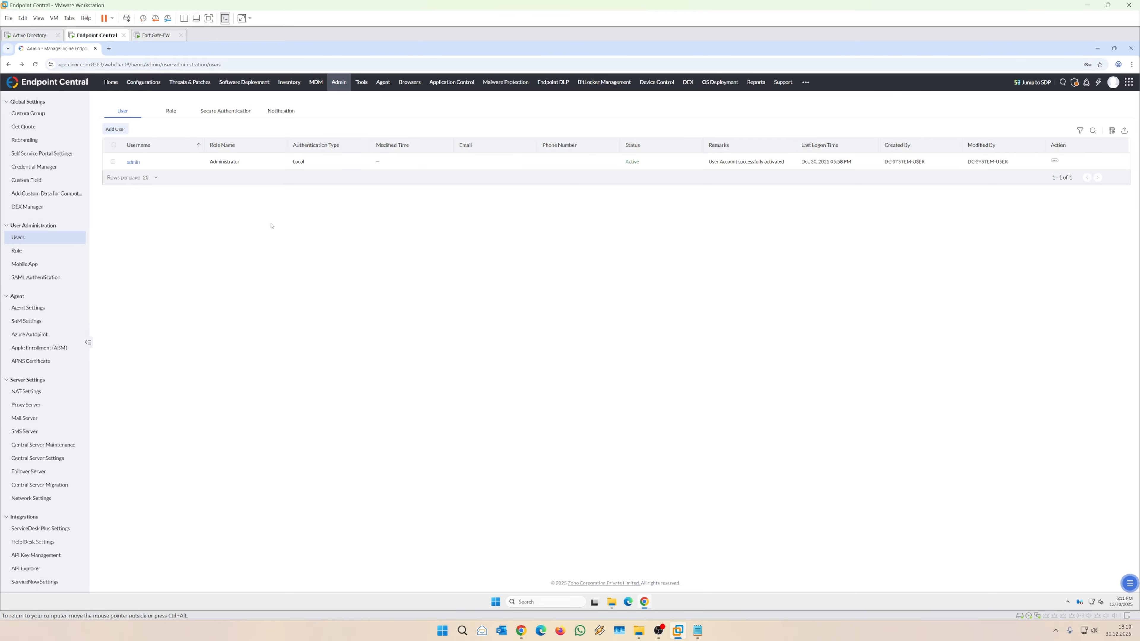
- Check the Windows and Mac patch types in the patch database settings, and save the vulnerability database update with a 04:00 start
{"action": "left_click", "coordinate": [176, 83]}
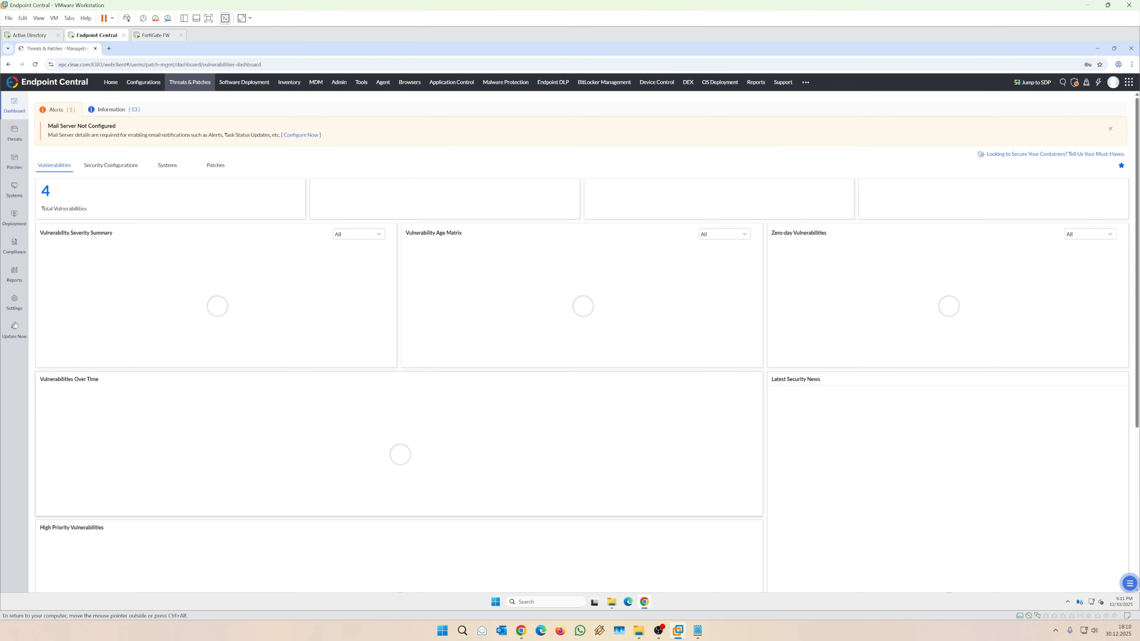
{"action": "left_click", "coordinate": [14, 304]}
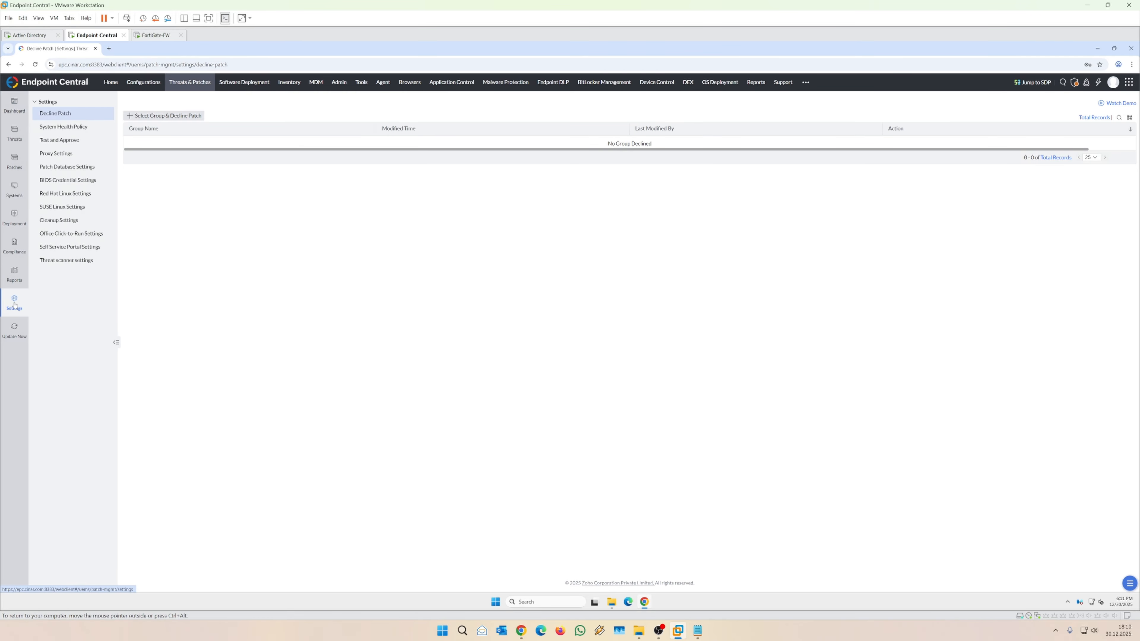
{"action": "left_click", "coordinate": [67, 168]}
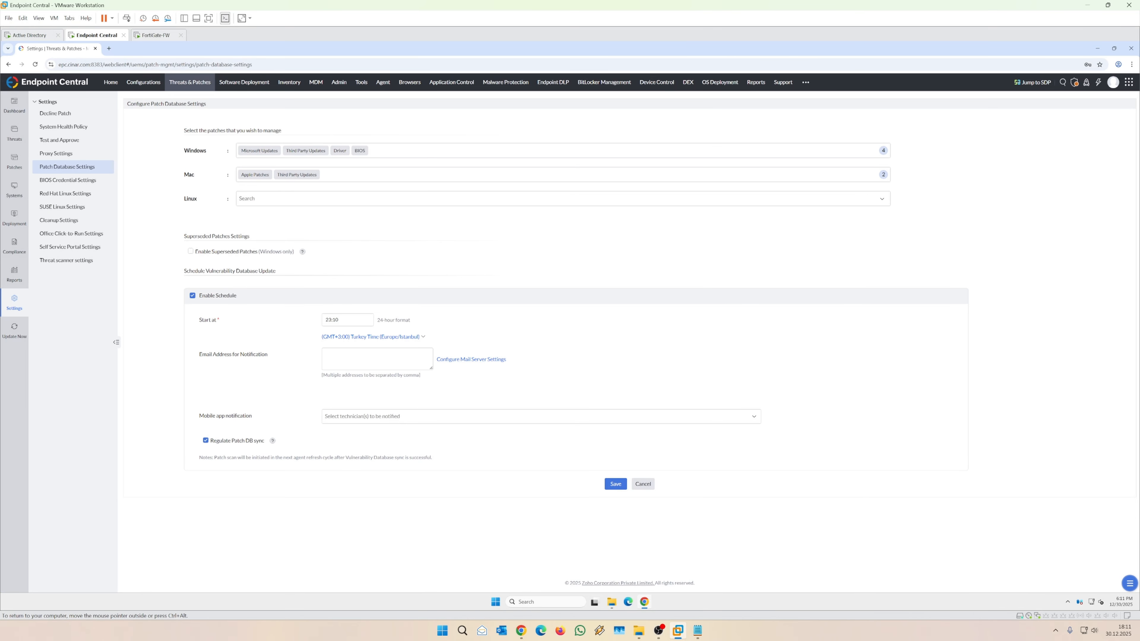
{"action": "left_click", "coordinate": [280, 175]}
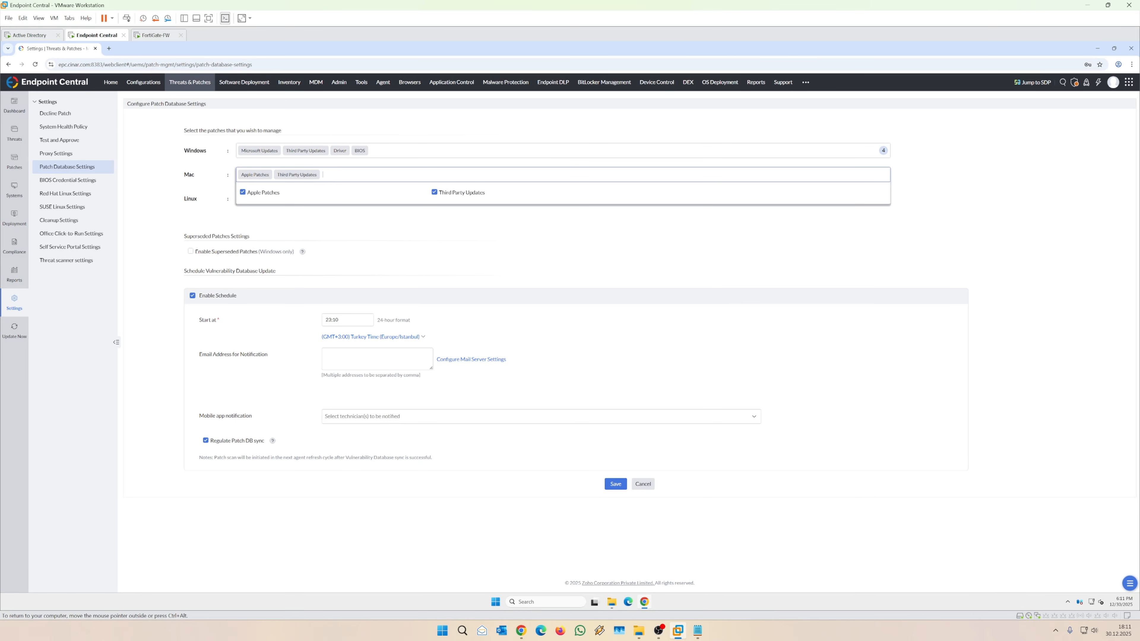
{"action": "left_click", "coordinate": [399, 154]}
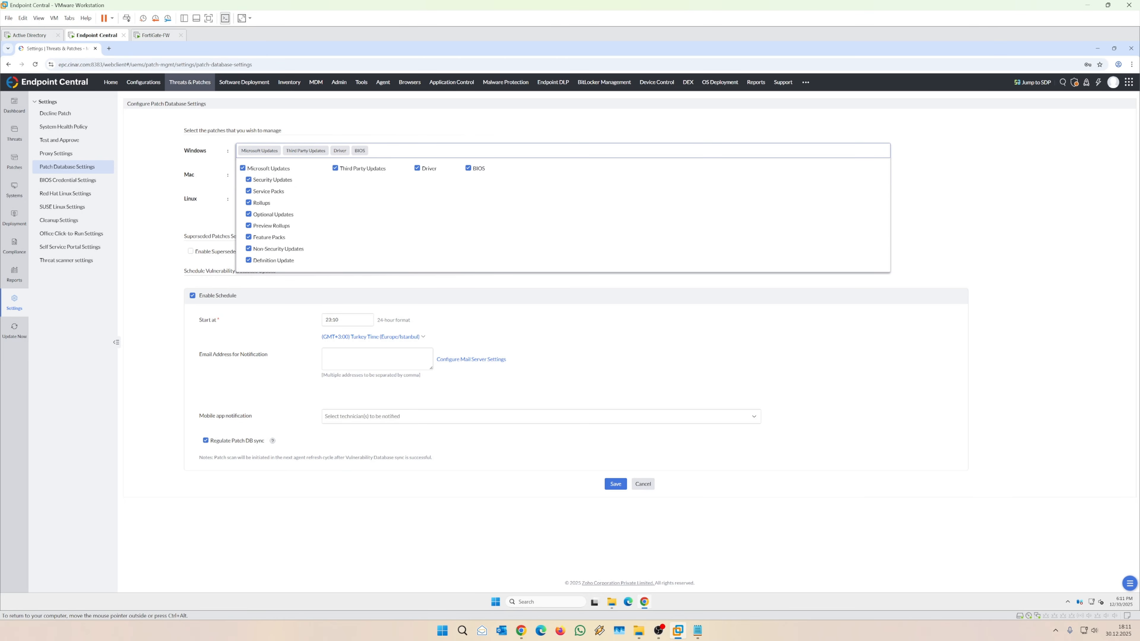
{"action": "left_click", "coordinate": [1020, 340]}
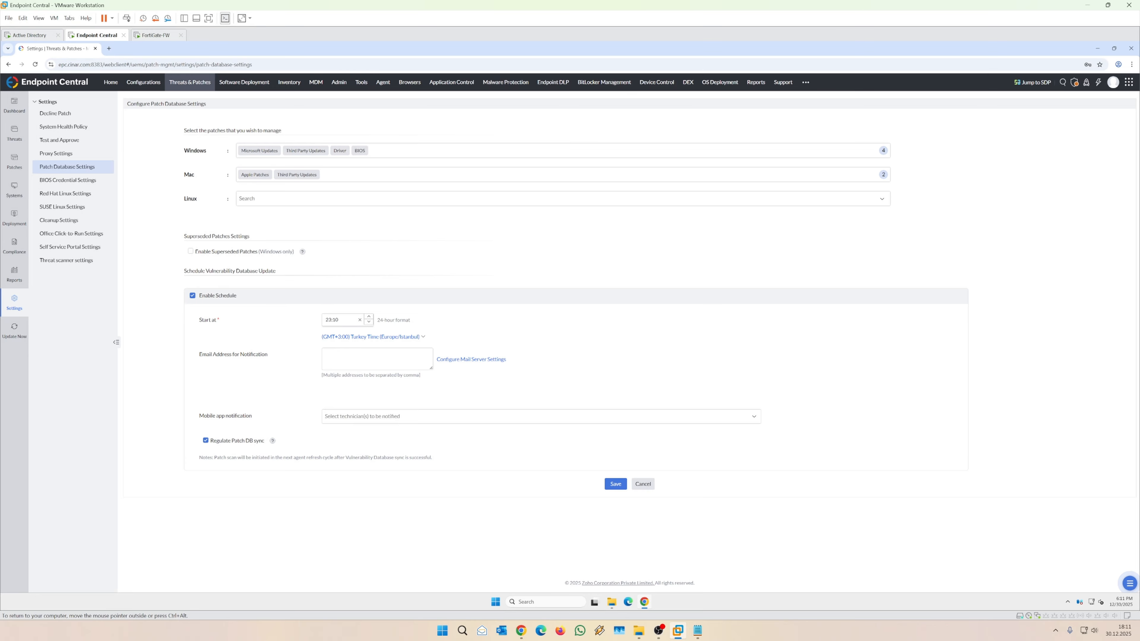
{"action": "left_click", "coordinate": [329, 320]}
{"action": "type", "text": "0400"}
{"action": "left_click", "coordinate": [615, 485]}
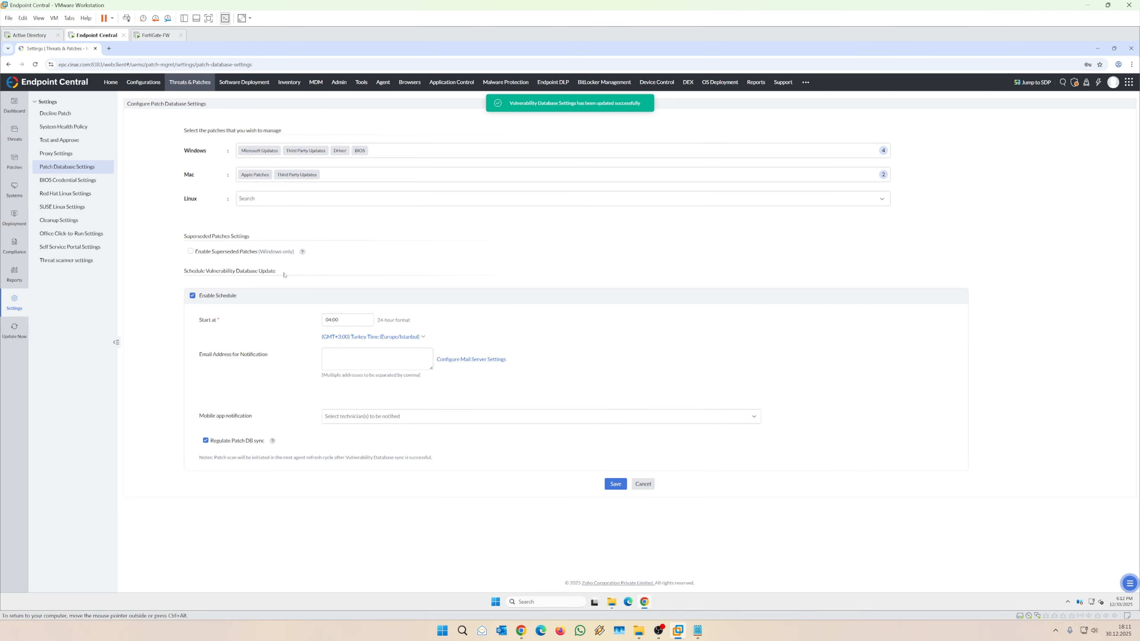
- Save a daily inventory scan schedule starting 12/30/2025 at 09:00 Turkey Time (Europe/Istanbul), performed every day
{"action": "left_click", "coordinate": [289, 82]}
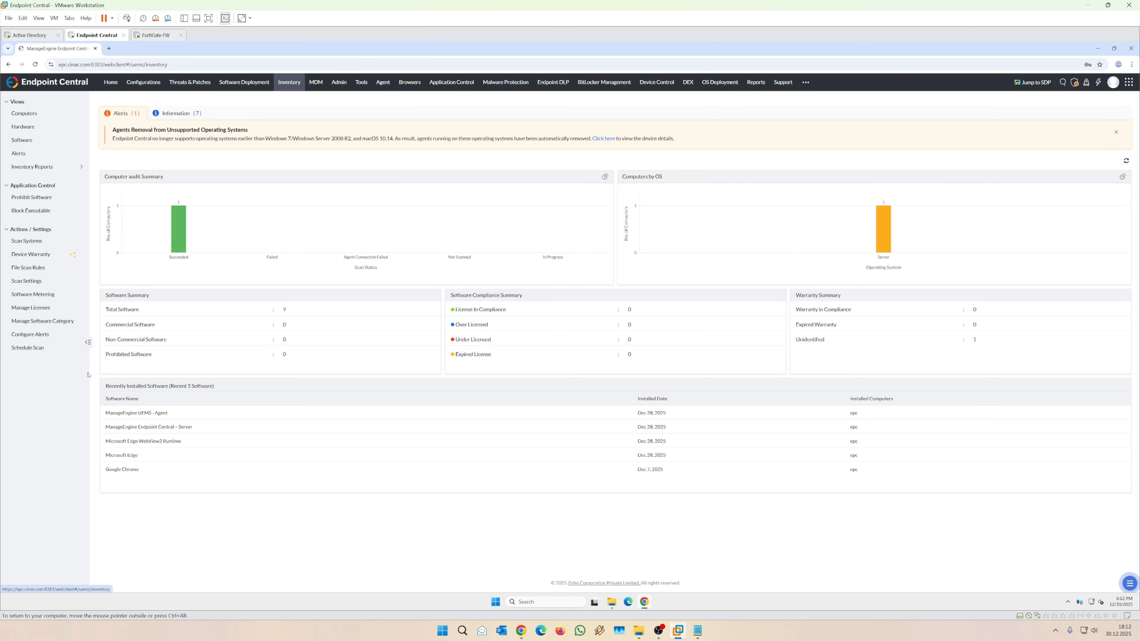
{"action": "left_click", "coordinate": [25, 351]}
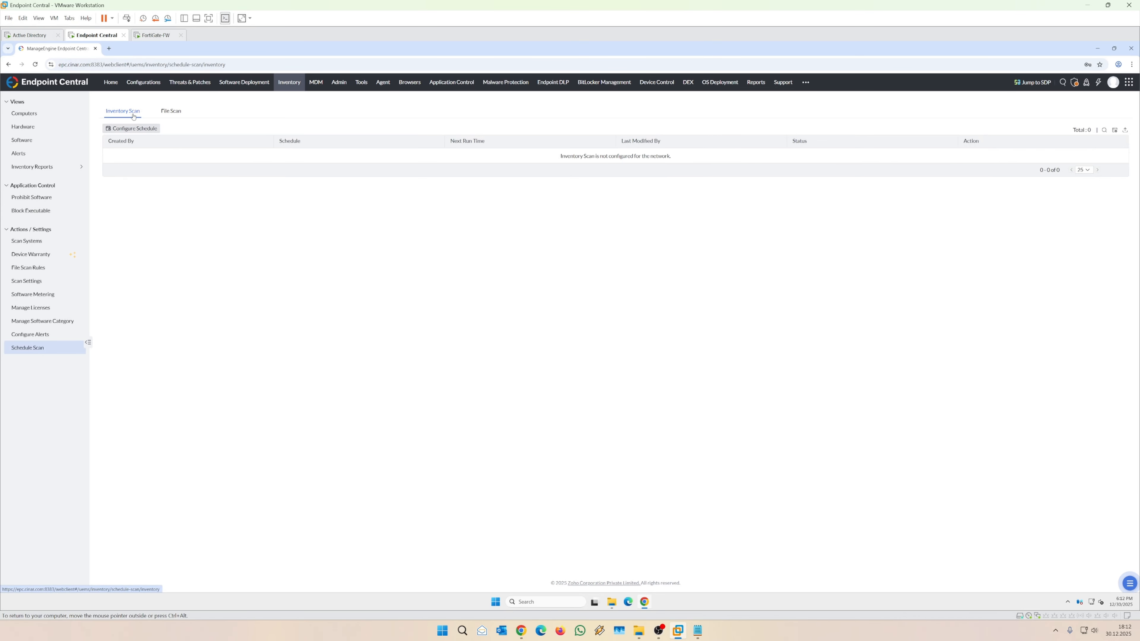
{"action": "left_click", "coordinate": [141, 129]}
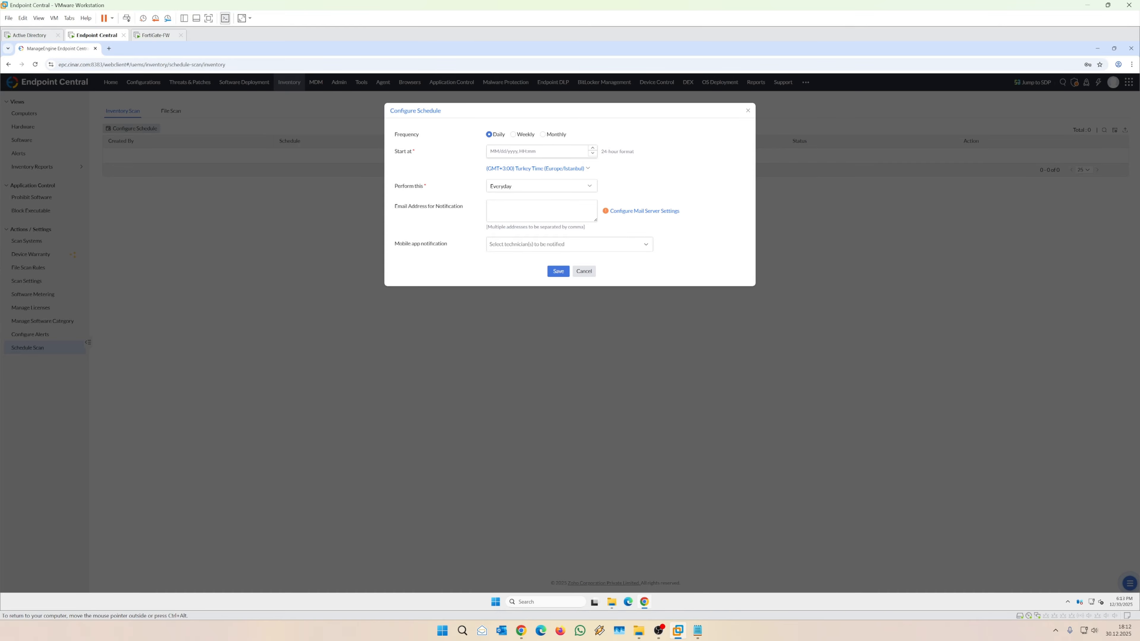
{"action": "left_click", "coordinate": [516, 151]}
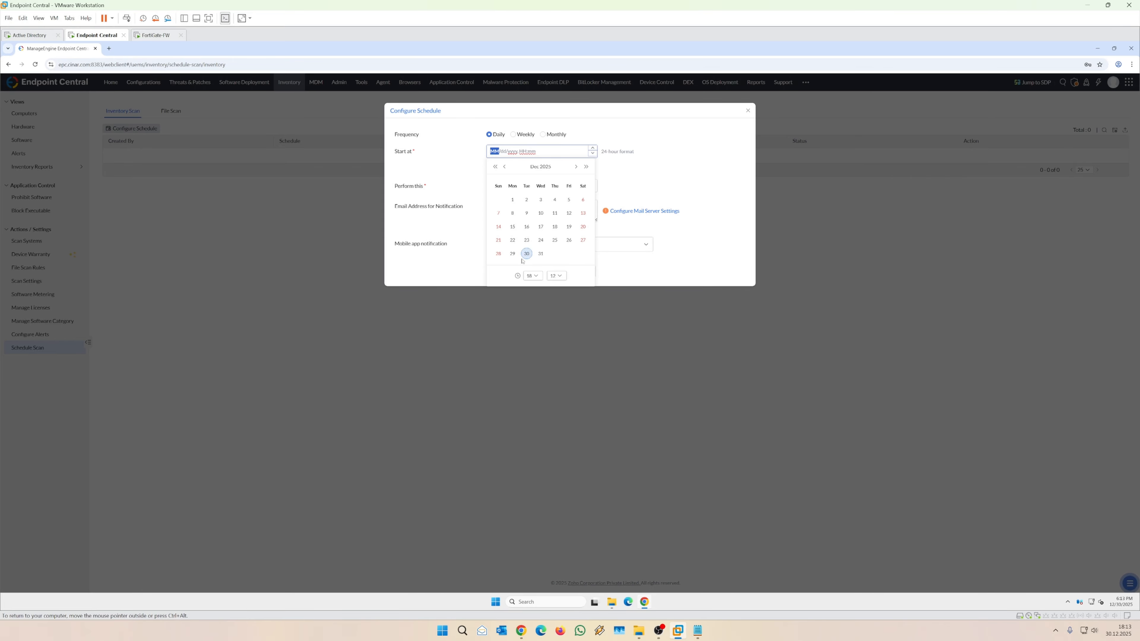
{"action": "left_click", "coordinate": [532, 274]}
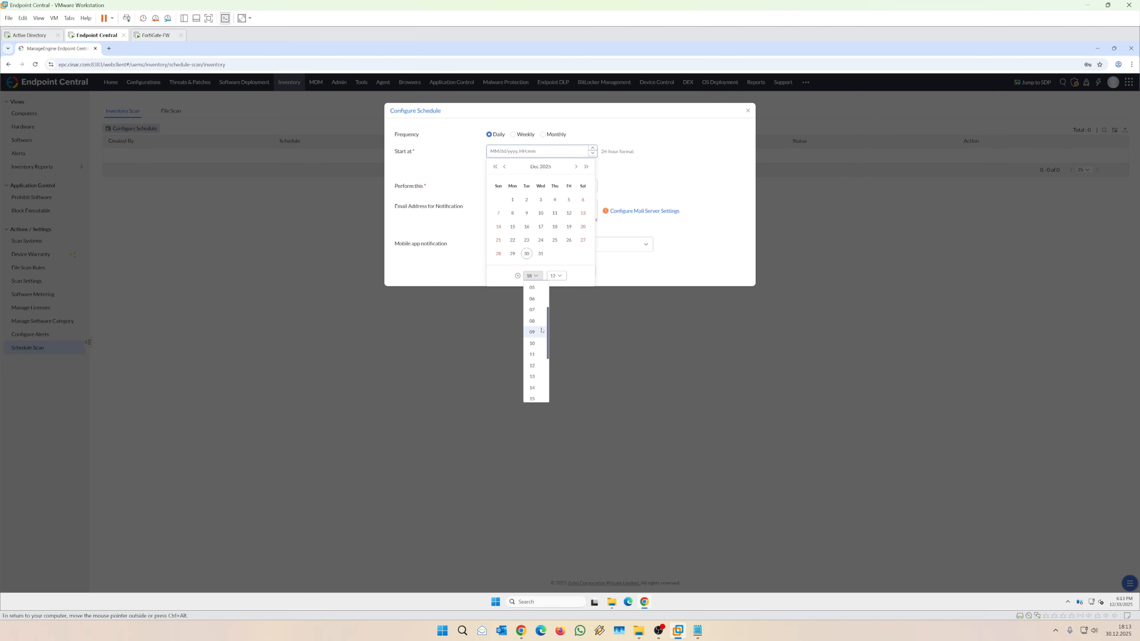
{"action": "left_click", "coordinate": [532, 332]}
{"action": "left_click", "coordinate": [556, 275]}
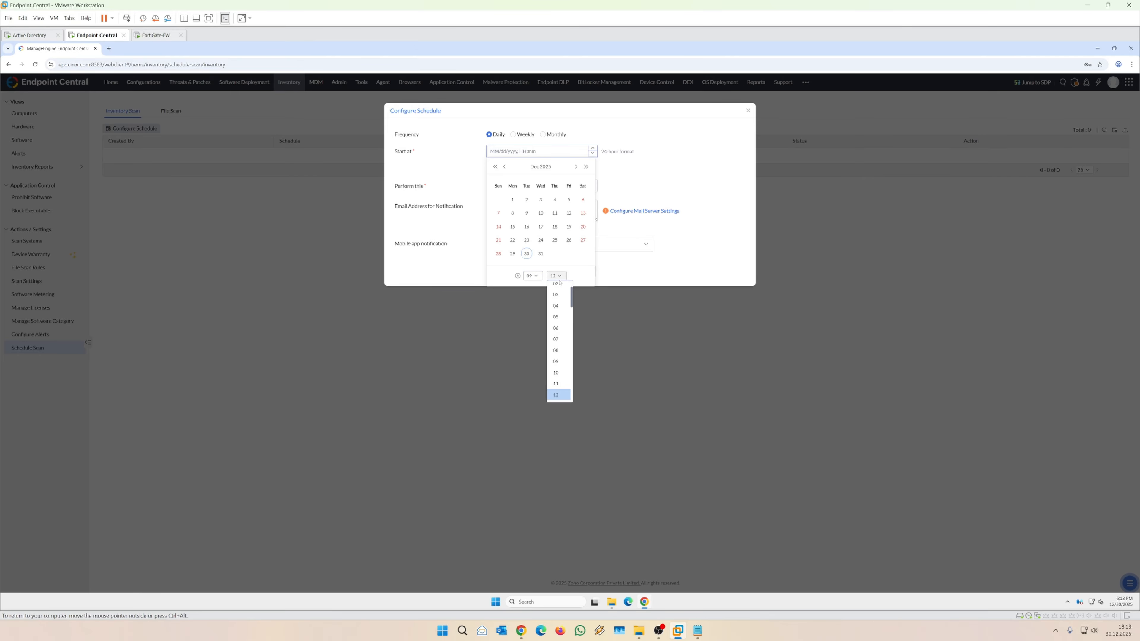
{"action": "left_click", "coordinate": [565, 288]}
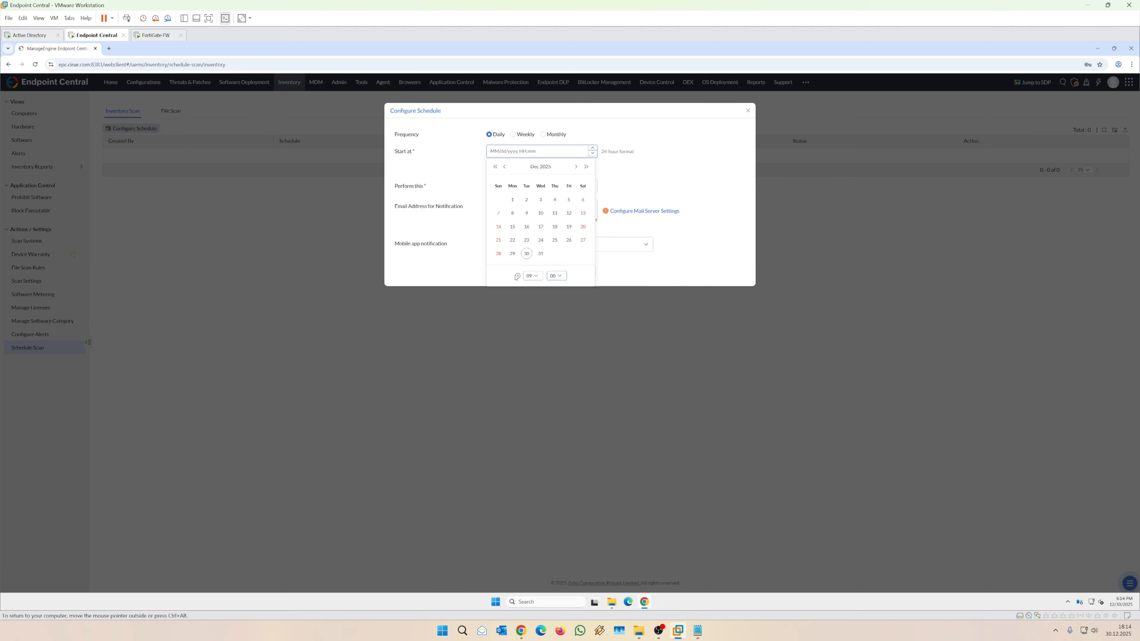
{"action": "left_click", "coordinate": [689, 264]}
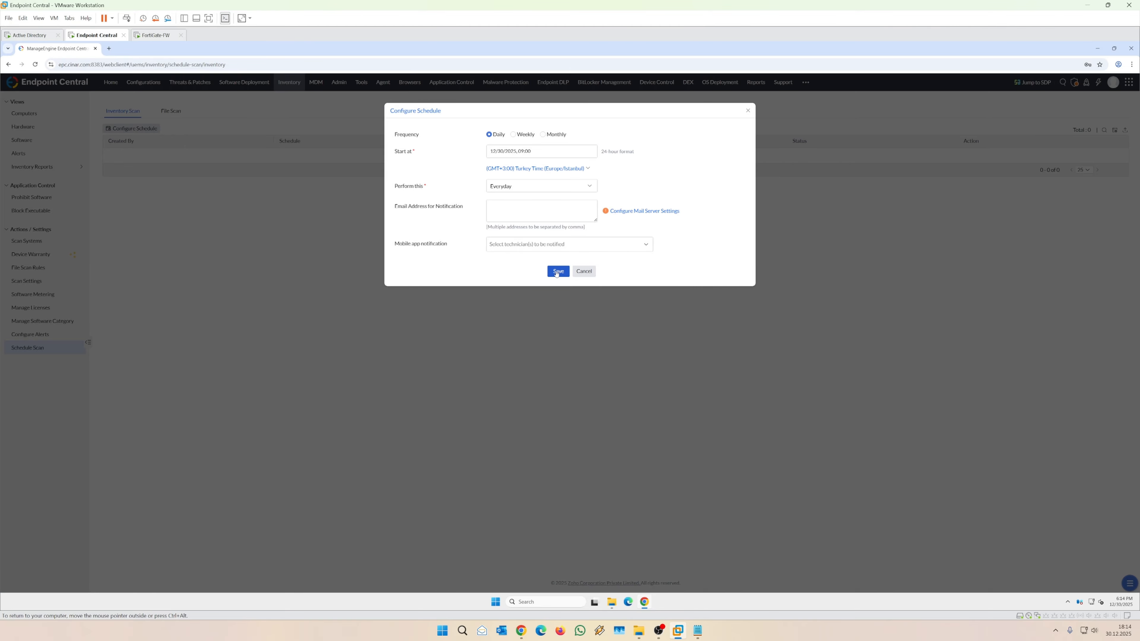
{"action": "left_click", "coordinate": [557, 271]}
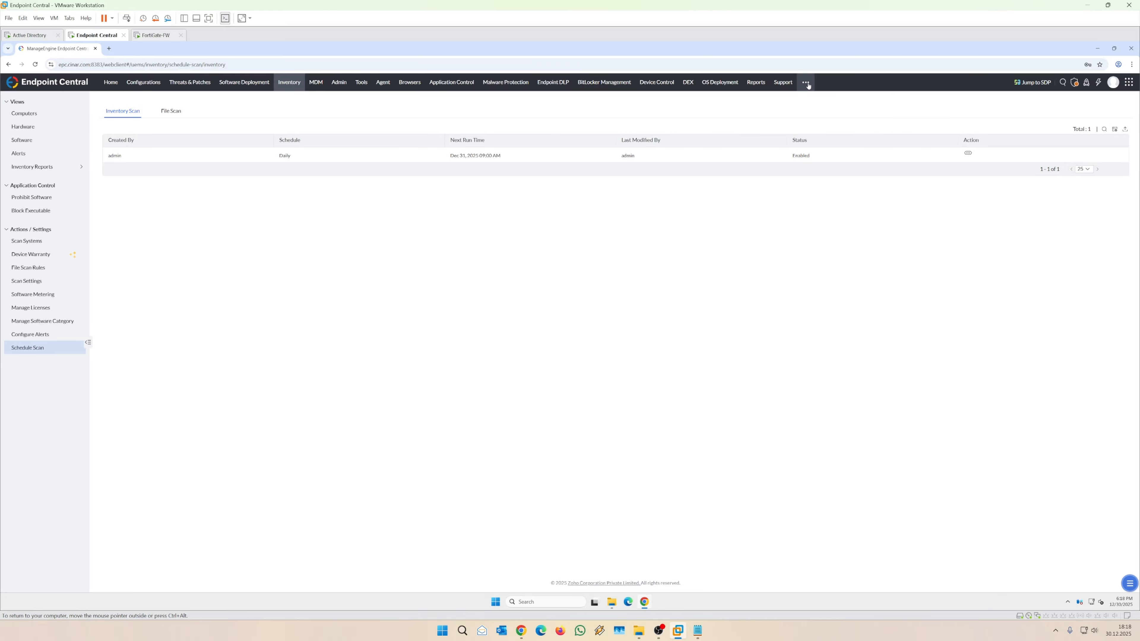
- Set the scheduled database backup directory to the network share path \\192.168.10.10\temp\EPC_DB_BACKUP, copied from the open EPC_DB_BACKUP folder window
{"action": "left_click", "coordinate": [336, 84]}
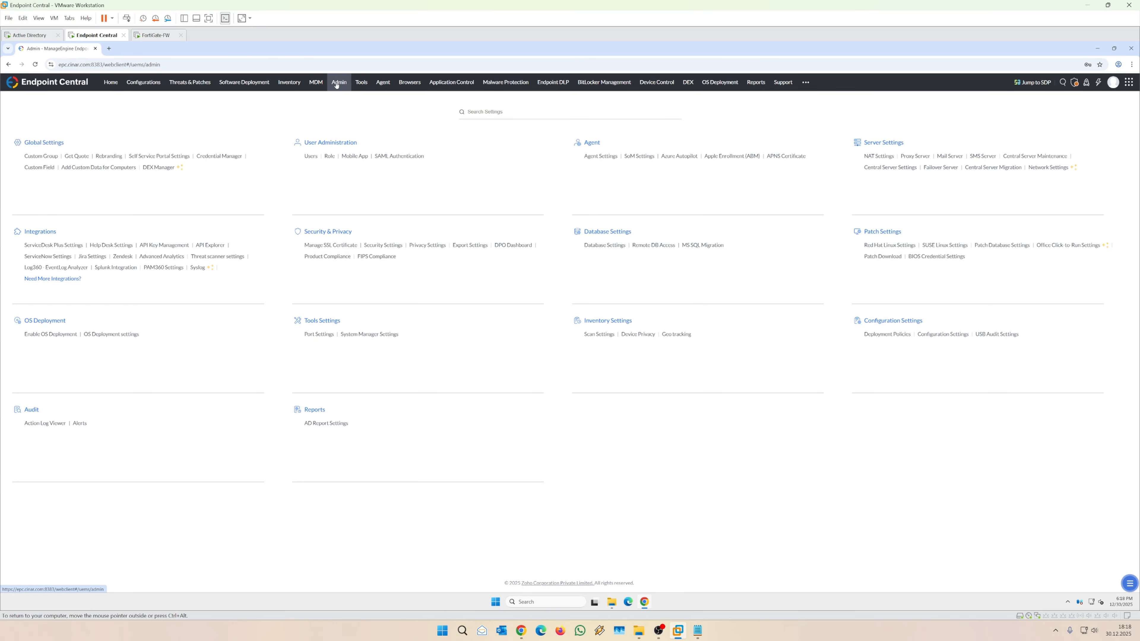
{"action": "left_click", "coordinate": [607, 248]}
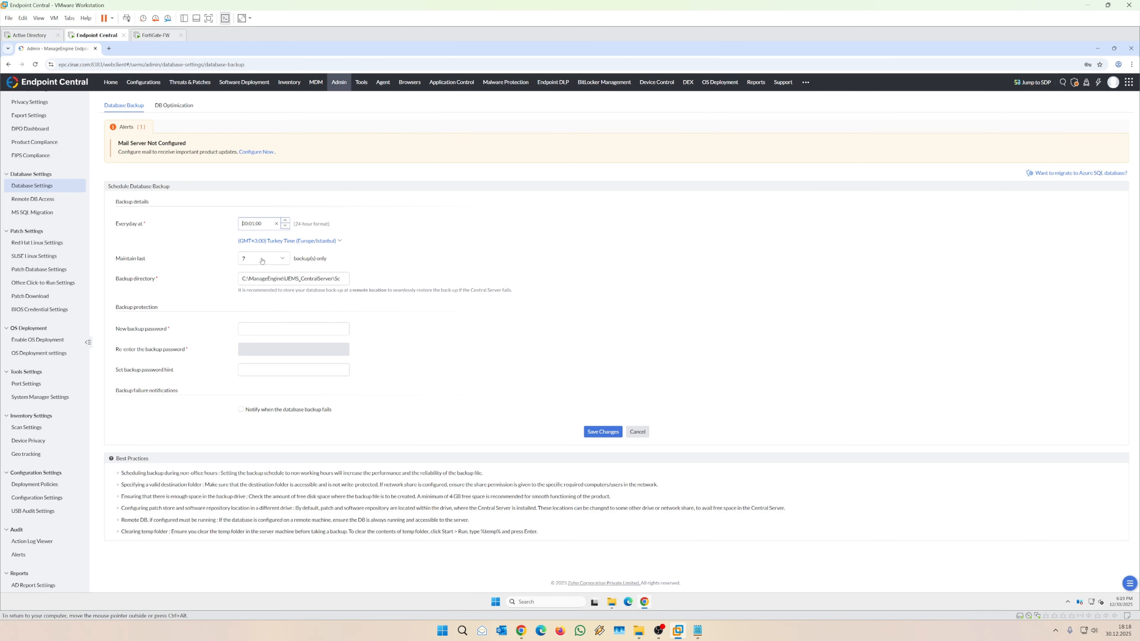
{"action": "left_click", "coordinate": [272, 261]}
{"action": "left_click", "coordinate": [273, 261]}
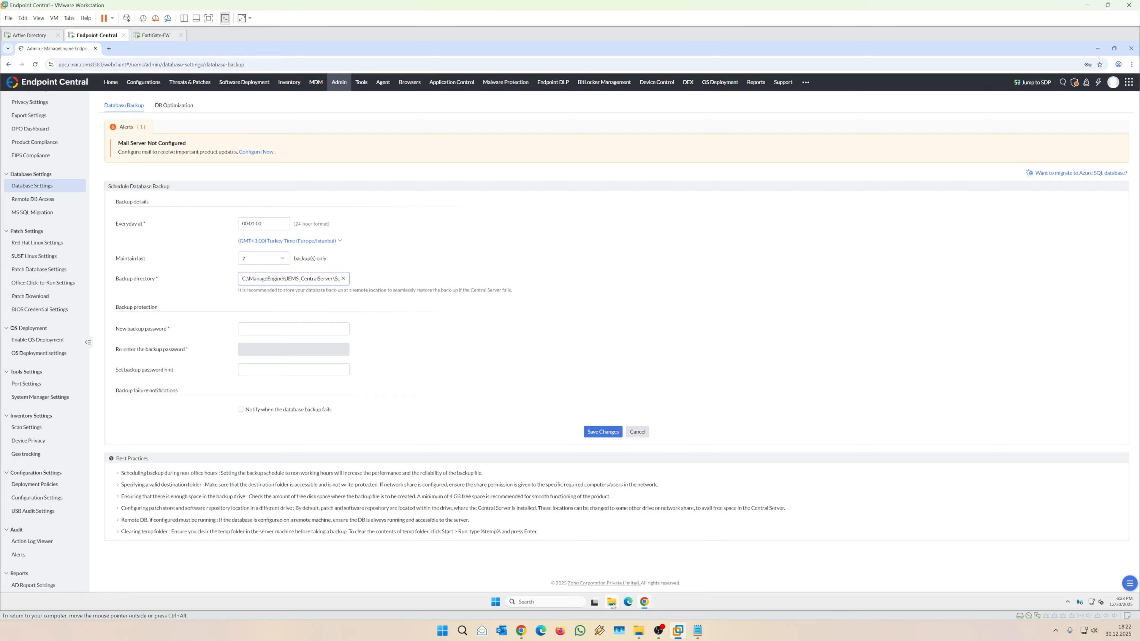
{"action": "mouse_move", "coordinate": [611, 601]}
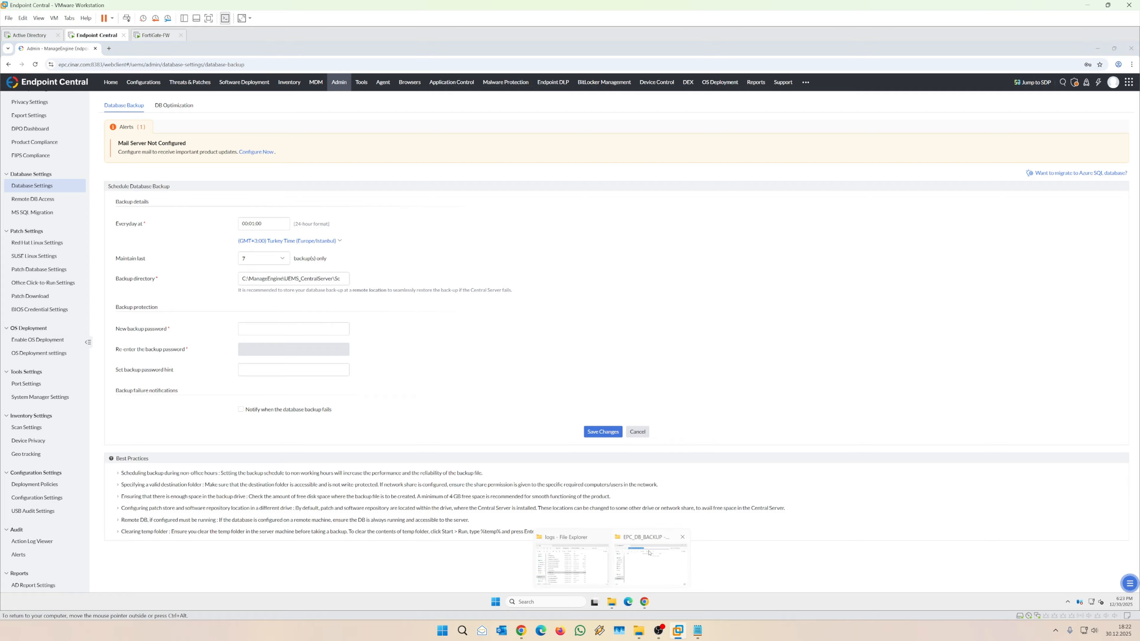
{"action": "left_click", "coordinate": [653, 566]}
{"action": "left_click", "coordinate": [251, 153]}
{"action": "key", "text": "ctrl+c"}
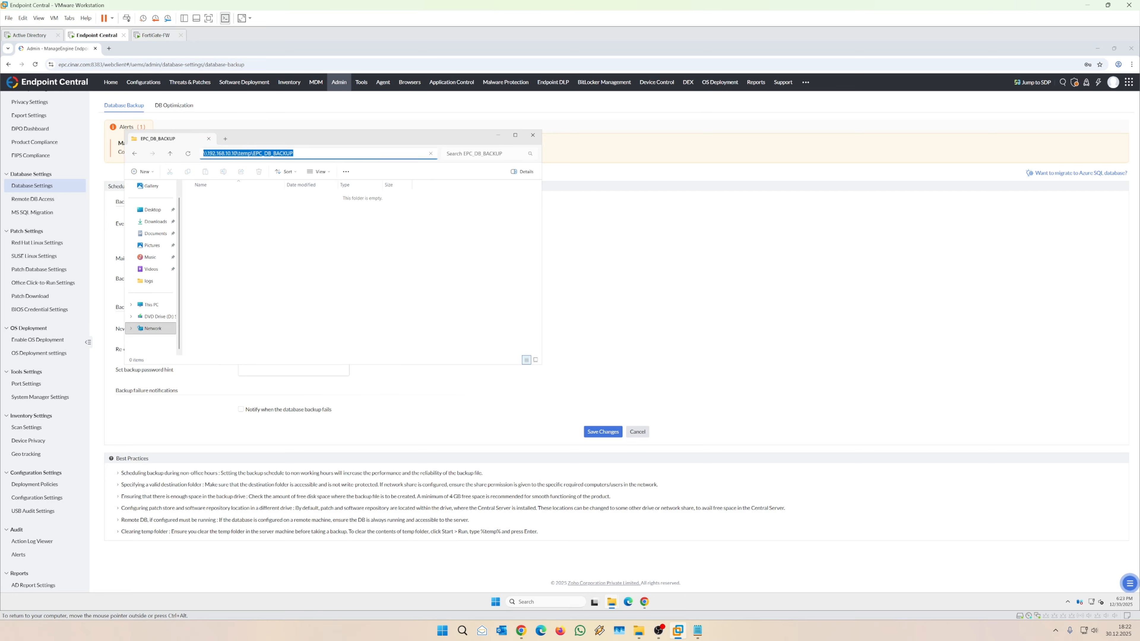
{"action": "left_click", "coordinate": [499, 134]}
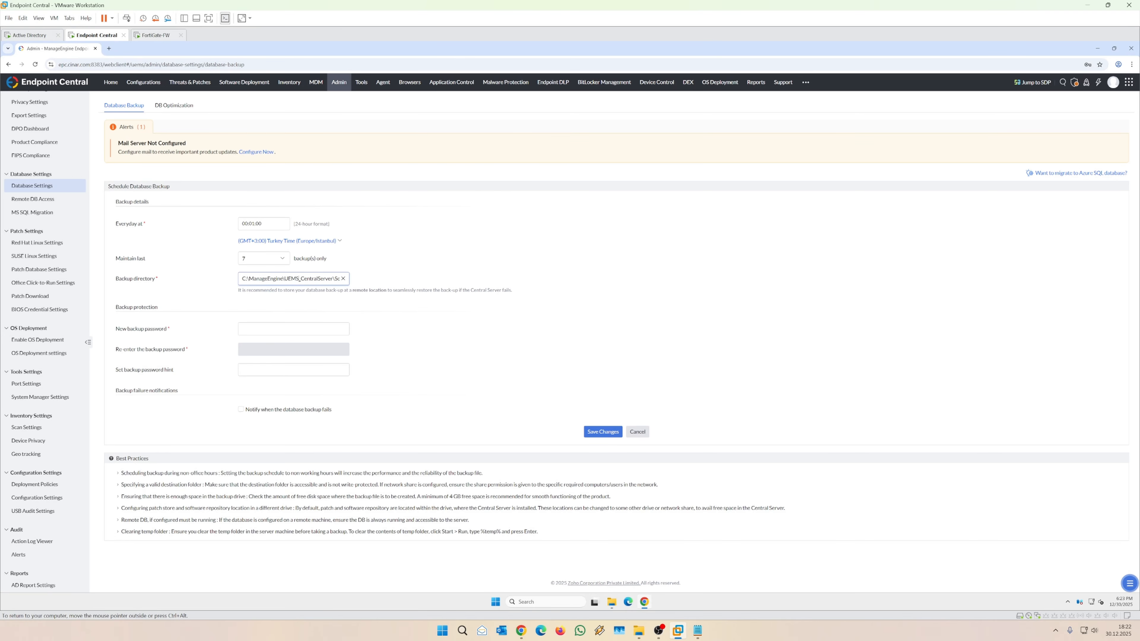
{"action": "key", "text": "ctrl+a"}
{"action": "key", "text": "ctrl+v"}
- Enter the new backup password for the scheduled database backup and re-enter it in the confirmation field
{"action": "left_click", "coordinate": [243, 332]}
{"action": "left_click", "coordinate": [270, 333]}
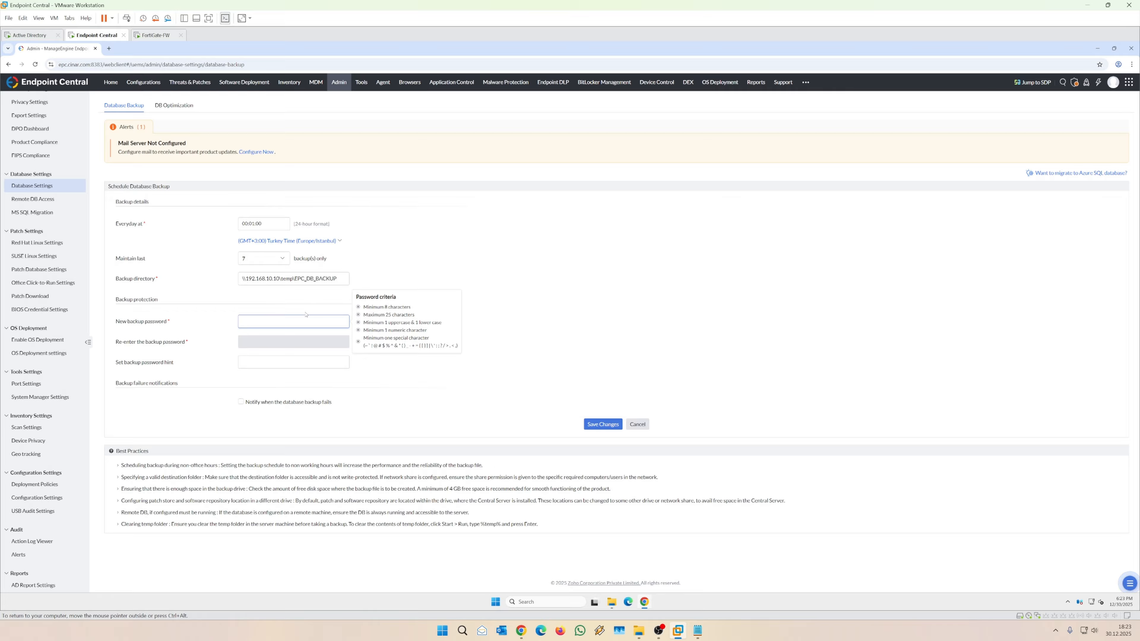
{"action": "type", "text": "••"}
{"action": "key", "text": "Tab"}
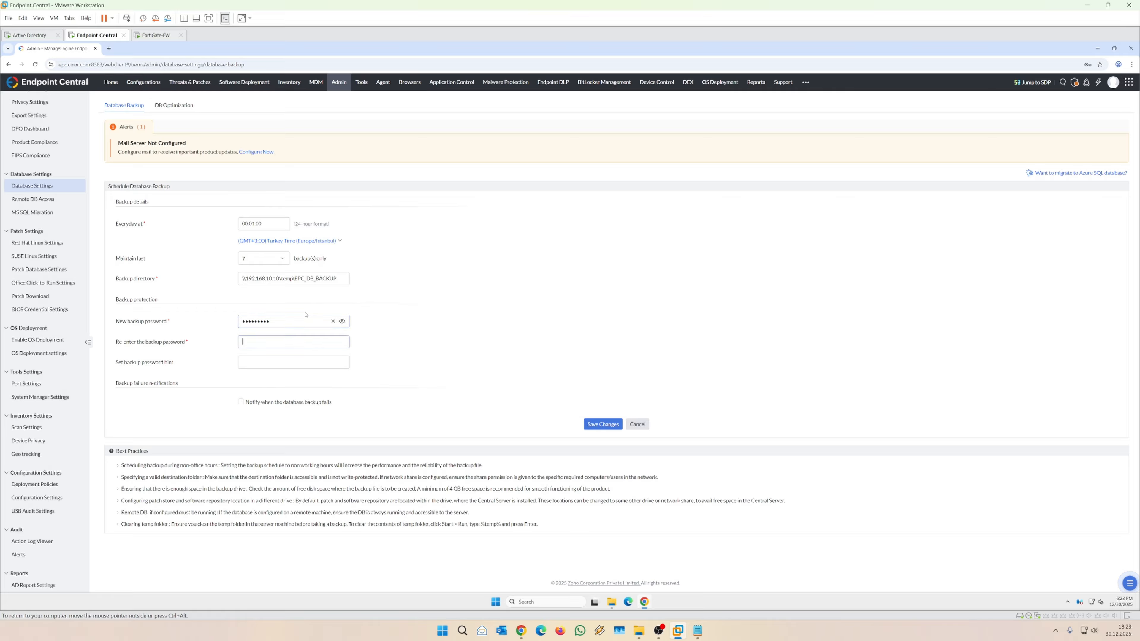
{"action": "type", "text": "•••••"}
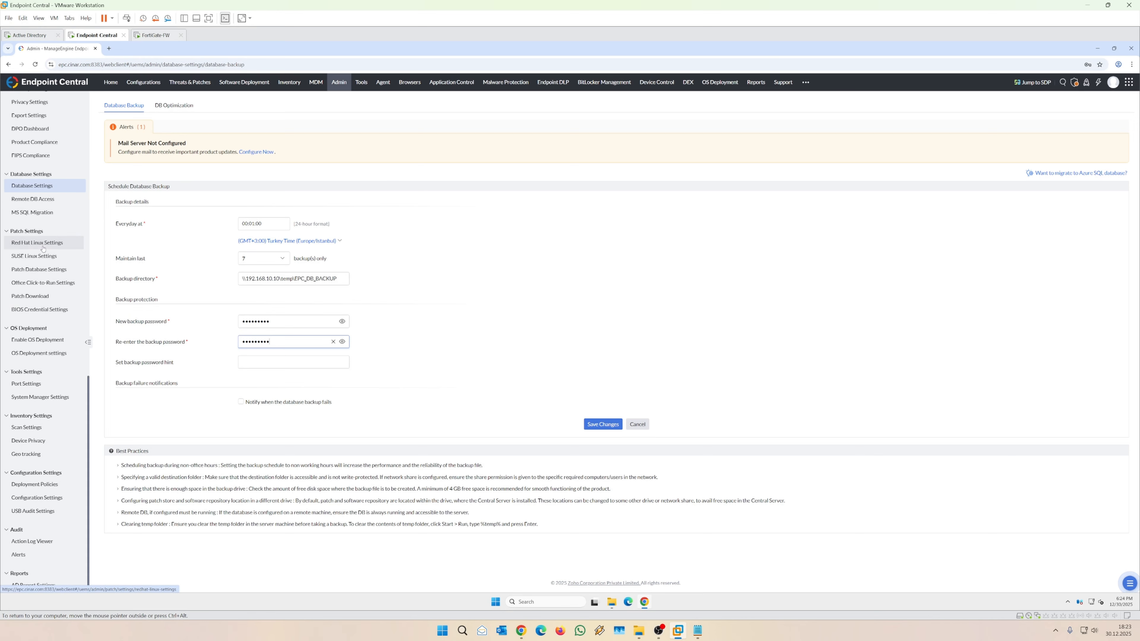
- Enable Comprehensive Maintenance in the Central Server Maintenance settings for the First, Third and Last Sunday
{"action": "left_click", "coordinate": [344, 84]}
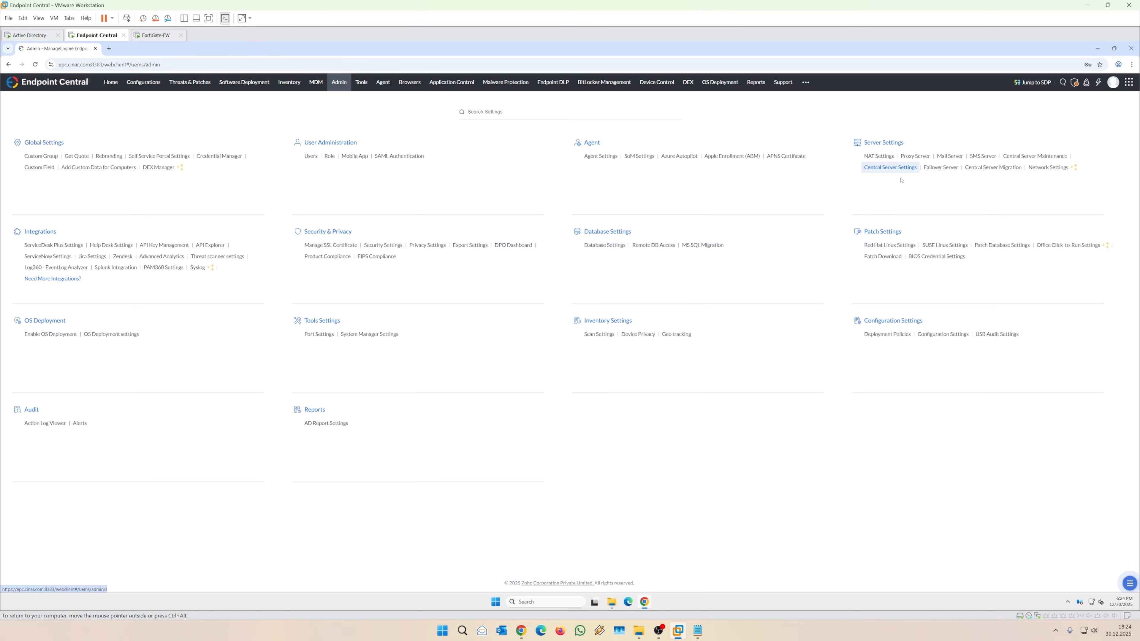
{"action": "left_click", "coordinate": [1043, 158]}
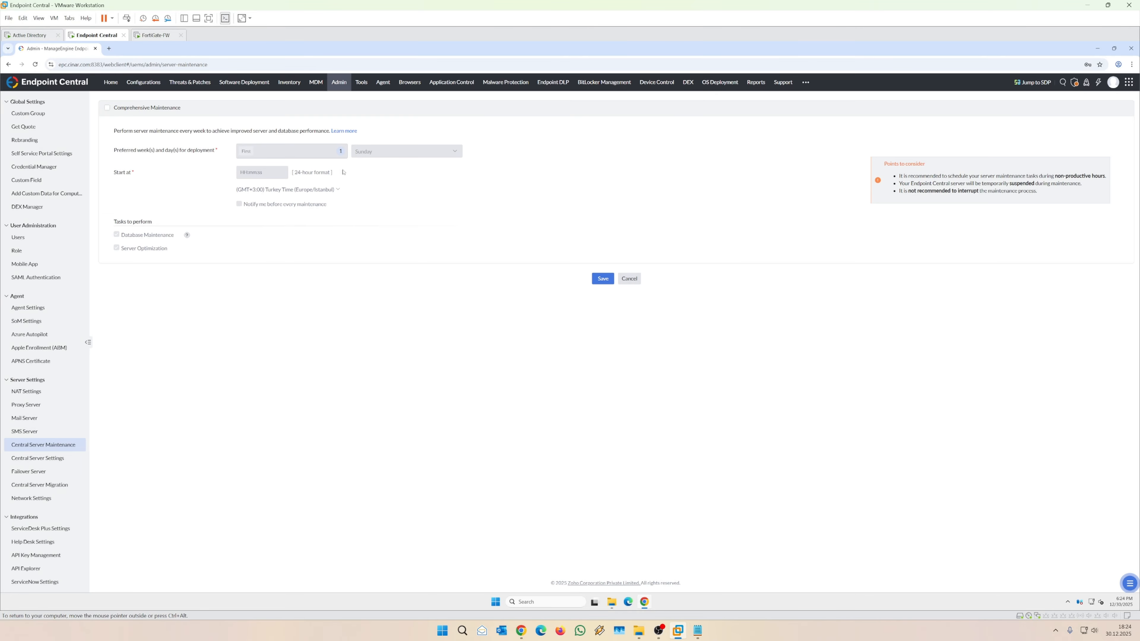
{"action": "left_click", "coordinate": [107, 109]}
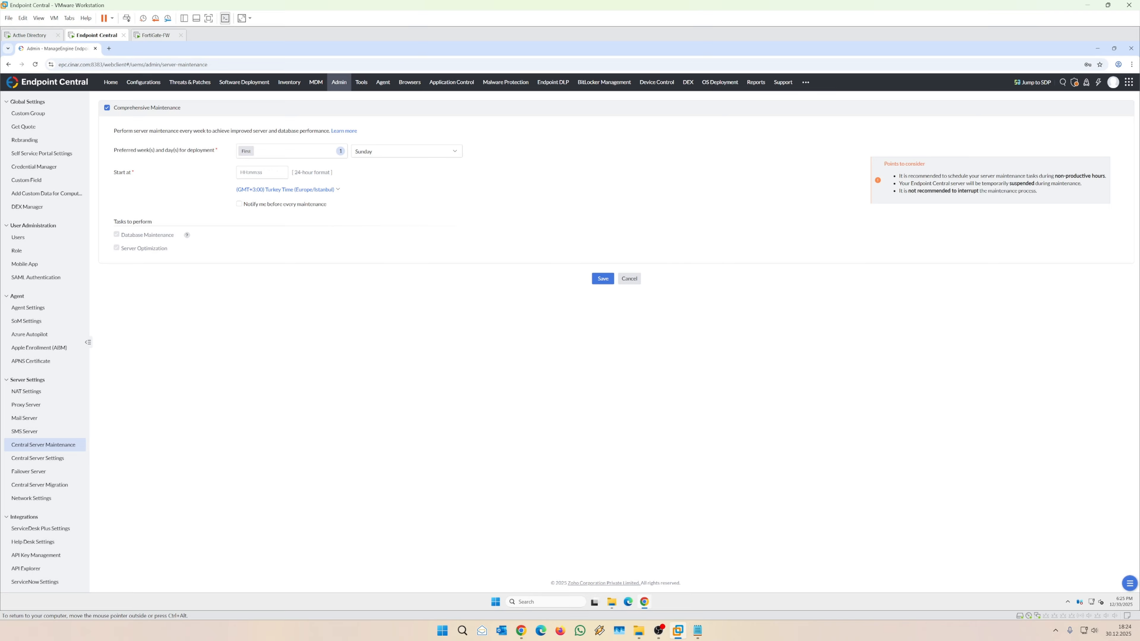
{"action": "left_click", "coordinate": [292, 152]}
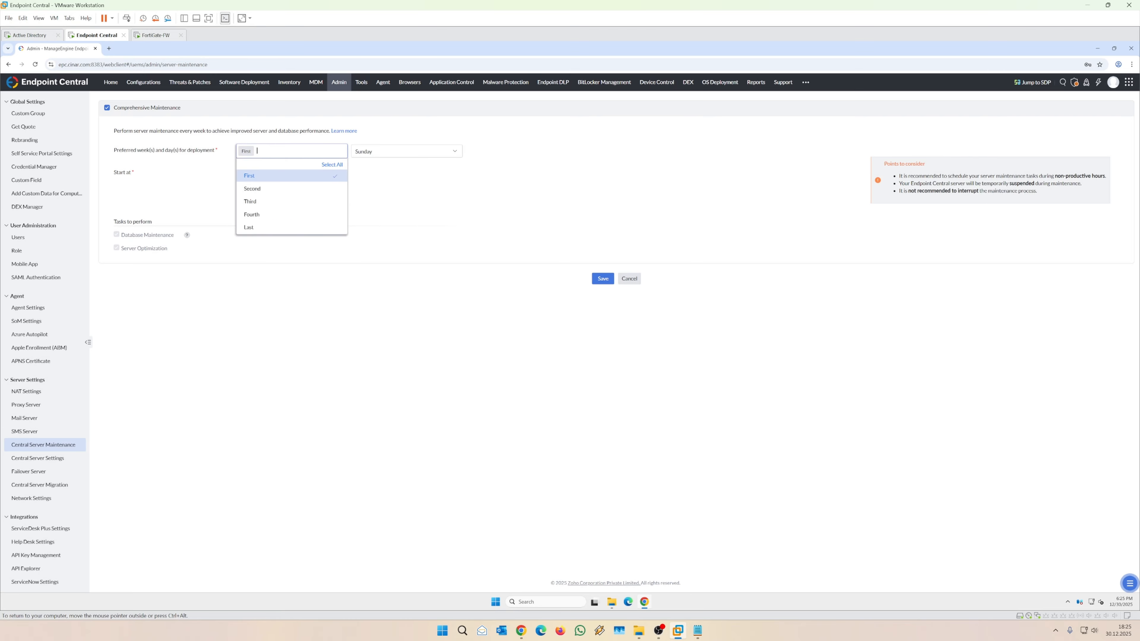
{"action": "left_click", "coordinate": [269, 204]}
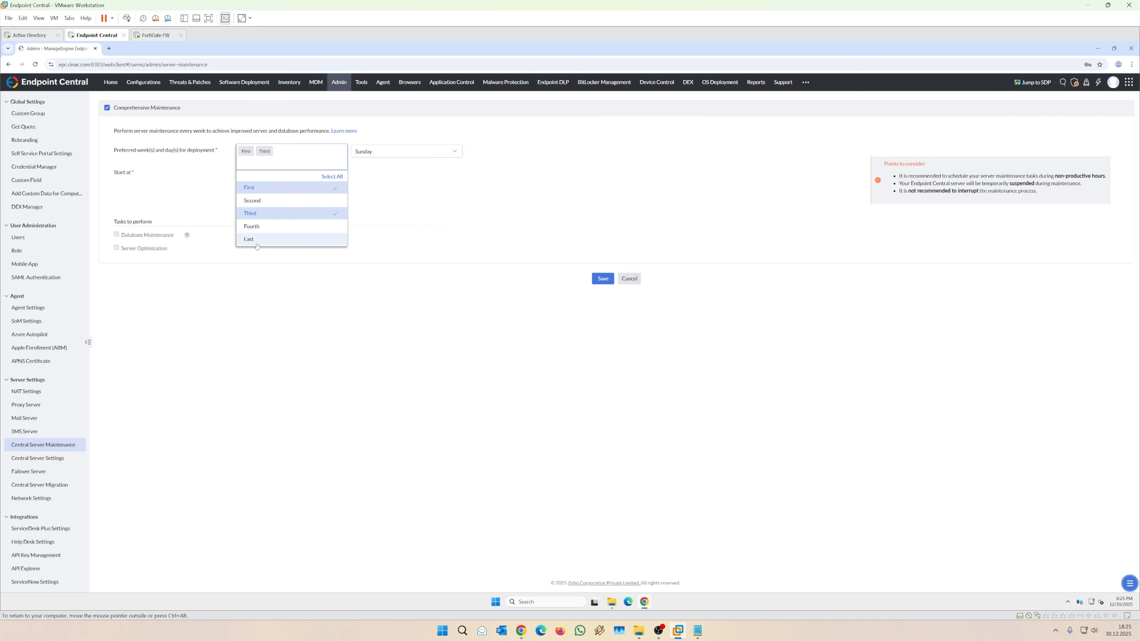
{"action": "left_click", "coordinate": [251, 239]}
{"action": "left_click", "coordinate": [373, 152]}
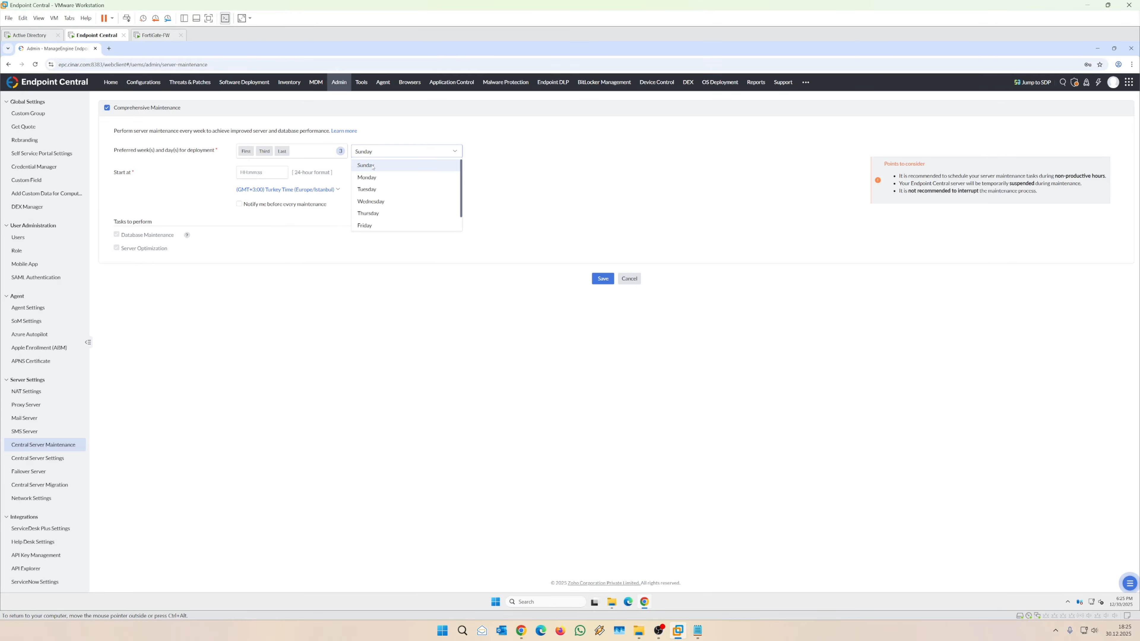
{"action": "left_click", "coordinate": [372, 166]}
- Set the server maintenance start time to 02:00:00 and save the maintenance schedule
{"action": "left_click", "coordinate": [245, 171]}
{"action": "type", "text": "02:0"}
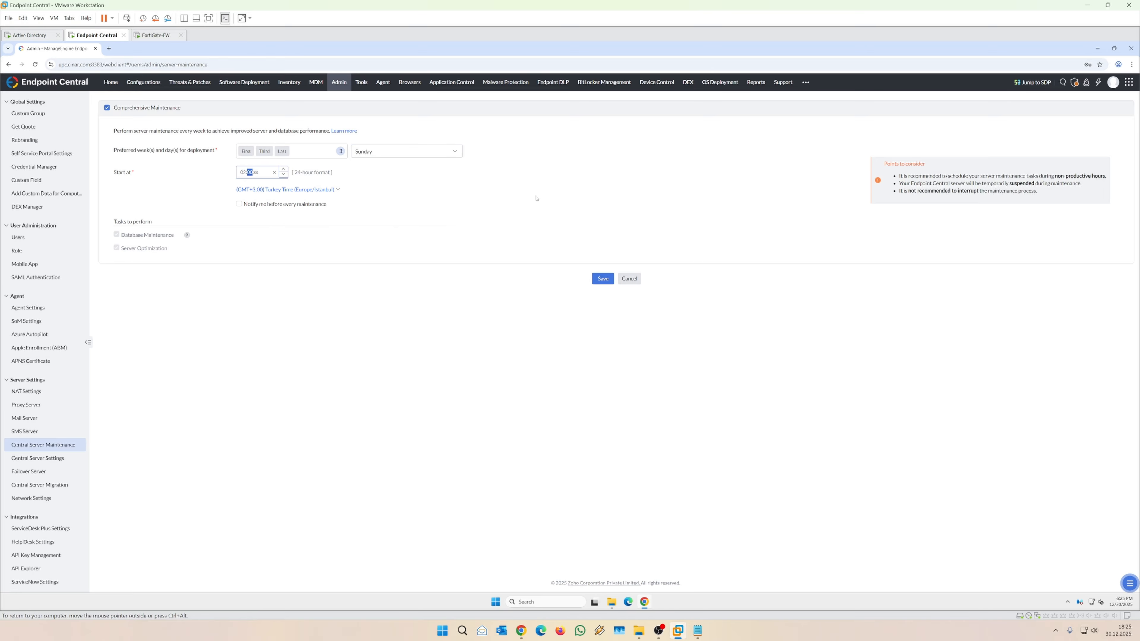
{"action": "type", "text": "00"}
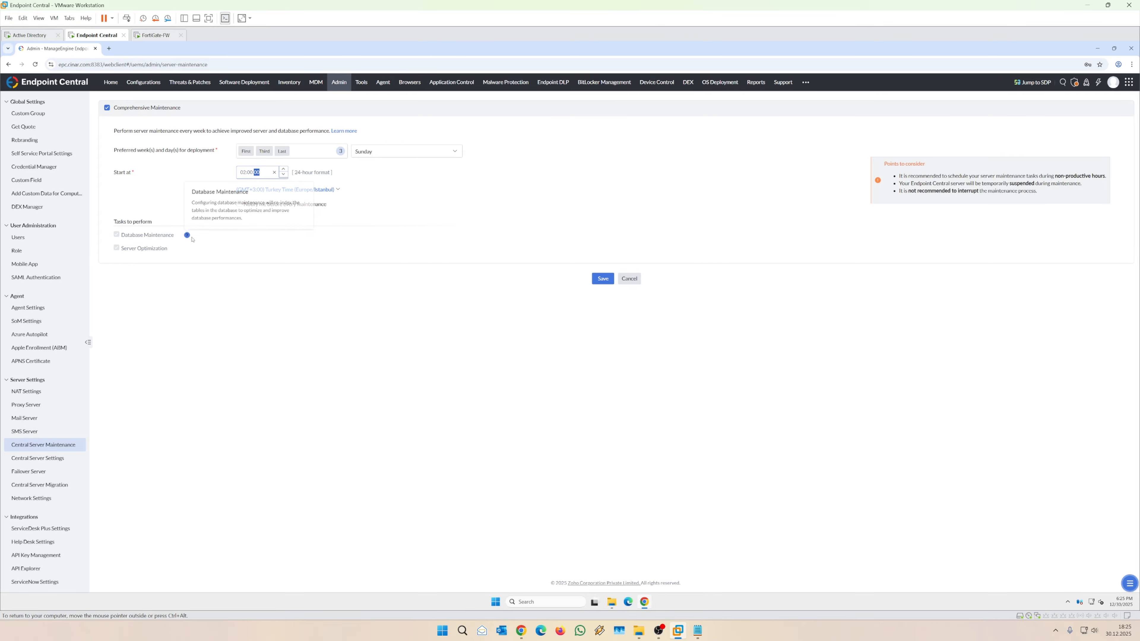
{"action": "left_click", "coordinate": [602, 279]}
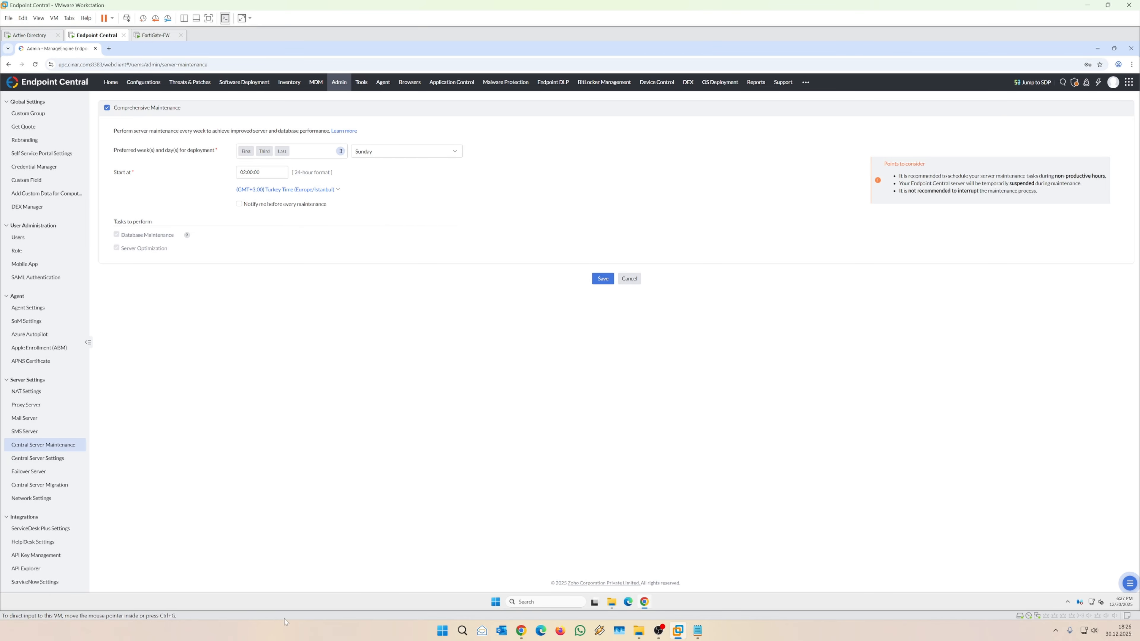
- Set the Action Log Viewer's audit log settings to keep events history for 365 days with Collect Host Name enabled, and apply them
{"action": "left_click", "coordinate": [338, 82]}
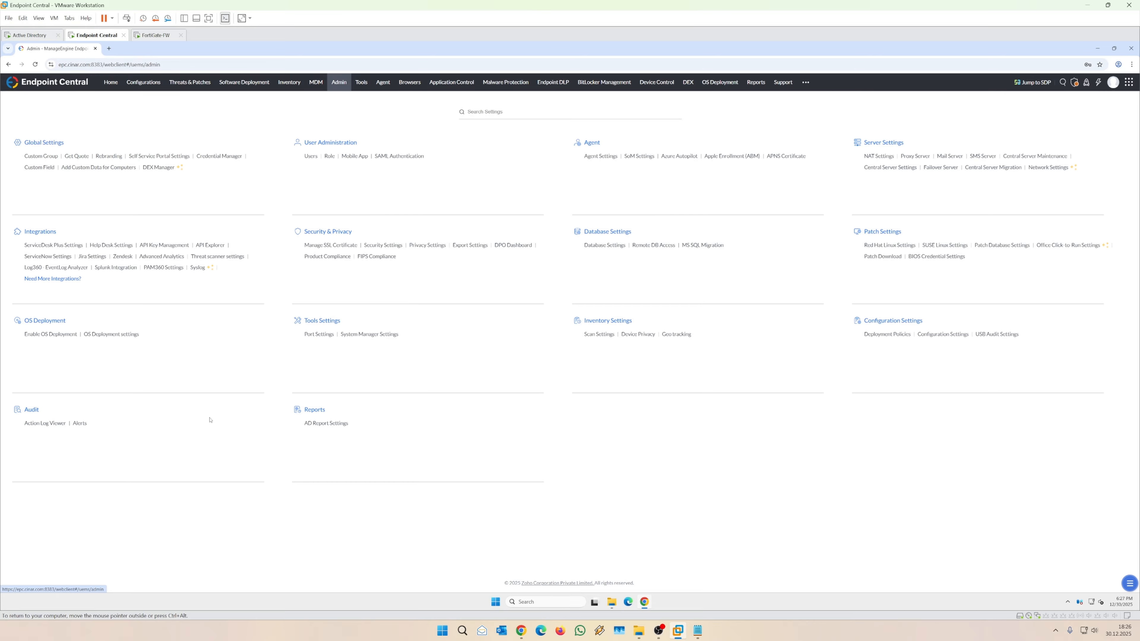
{"action": "left_click", "coordinate": [46, 423]}
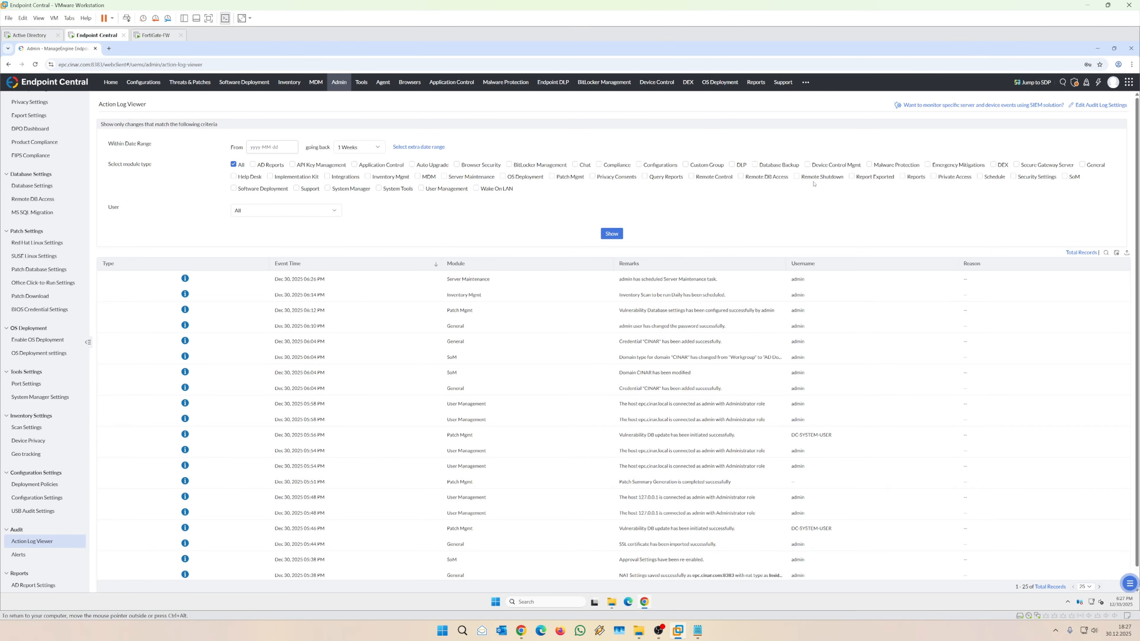
{"action": "left_click", "coordinate": [1103, 106]}
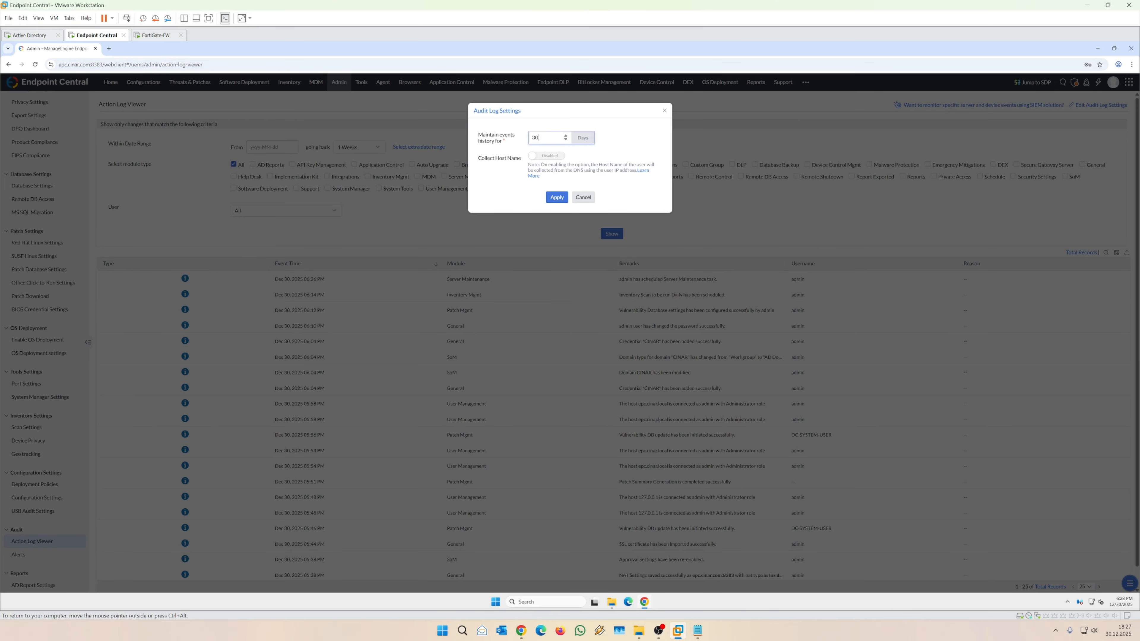
{"action": "key", "text": "BackSpace"}
{"action": "type", "text": "65"}
{"action": "left_click", "coordinate": [546, 156]}
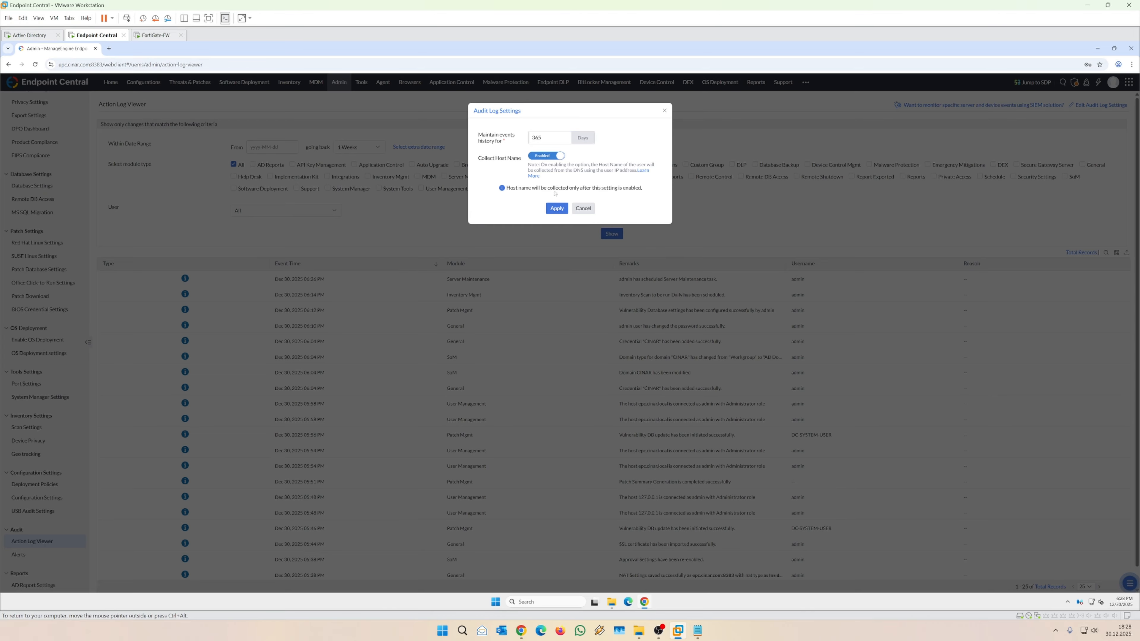
{"action": "left_click", "coordinate": [557, 208]}
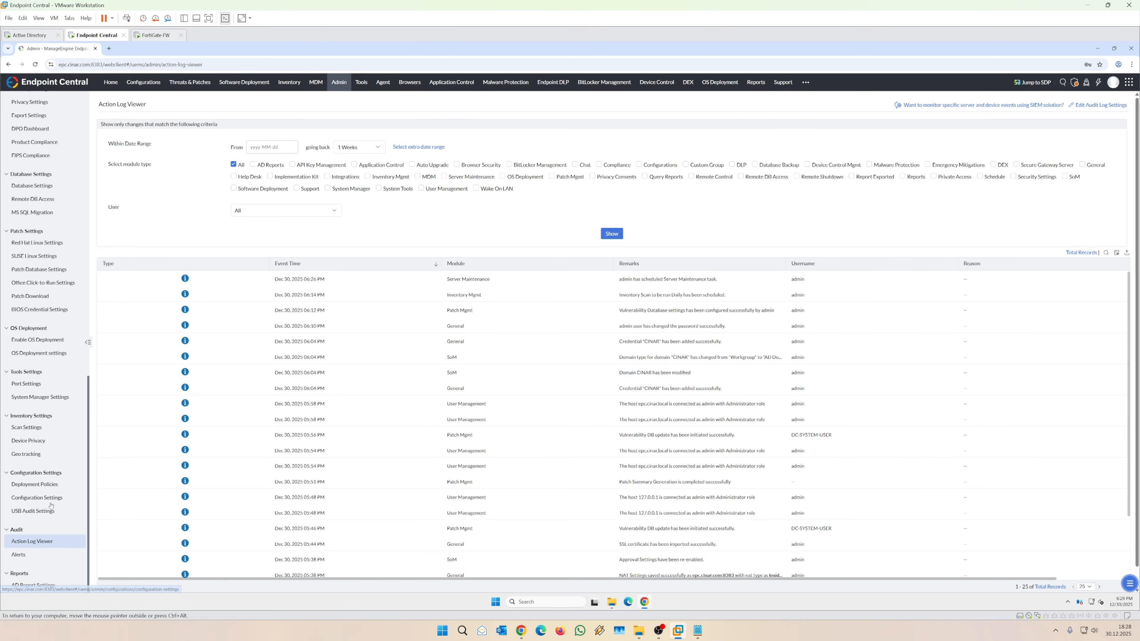
- Enable the AD Report Scheduler in the AD Report Settings and select the CINAR domain for it
{"action": "left_click", "coordinate": [35, 585]}
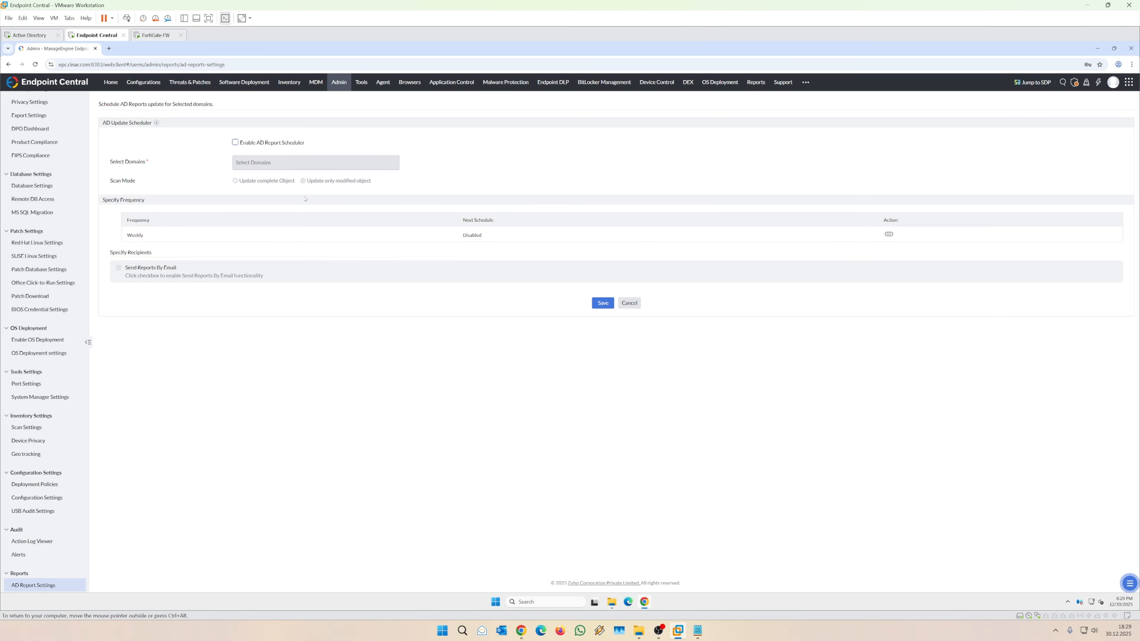
{"action": "left_click", "coordinate": [236, 143]}
{"action": "left_click", "coordinate": [275, 163]}
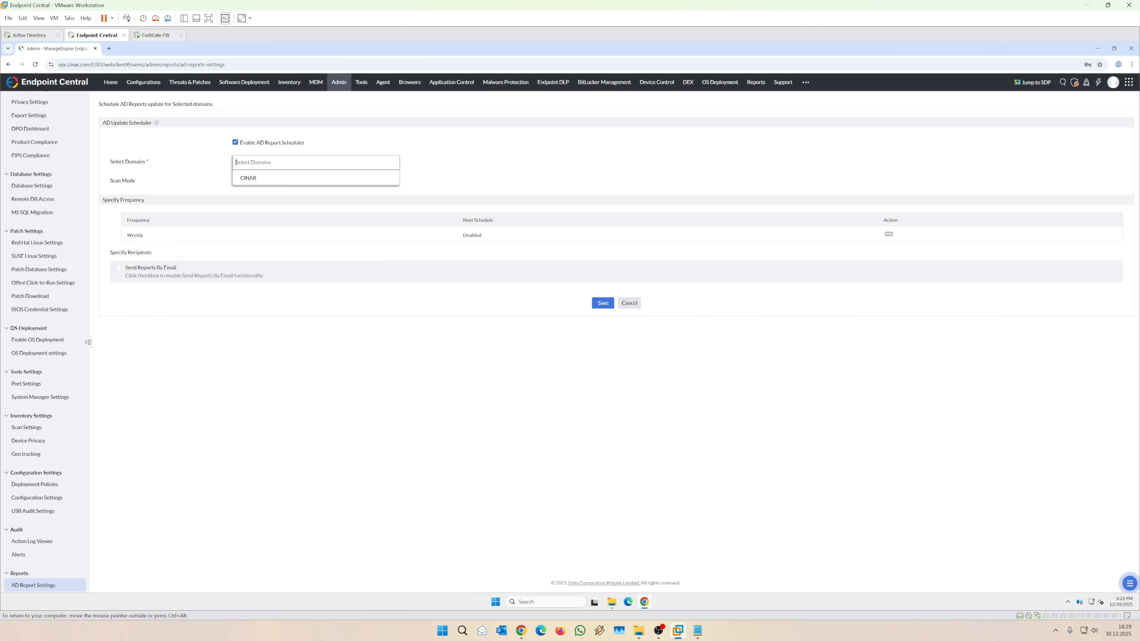
{"action": "left_click", "coordinate": [282, 182]}
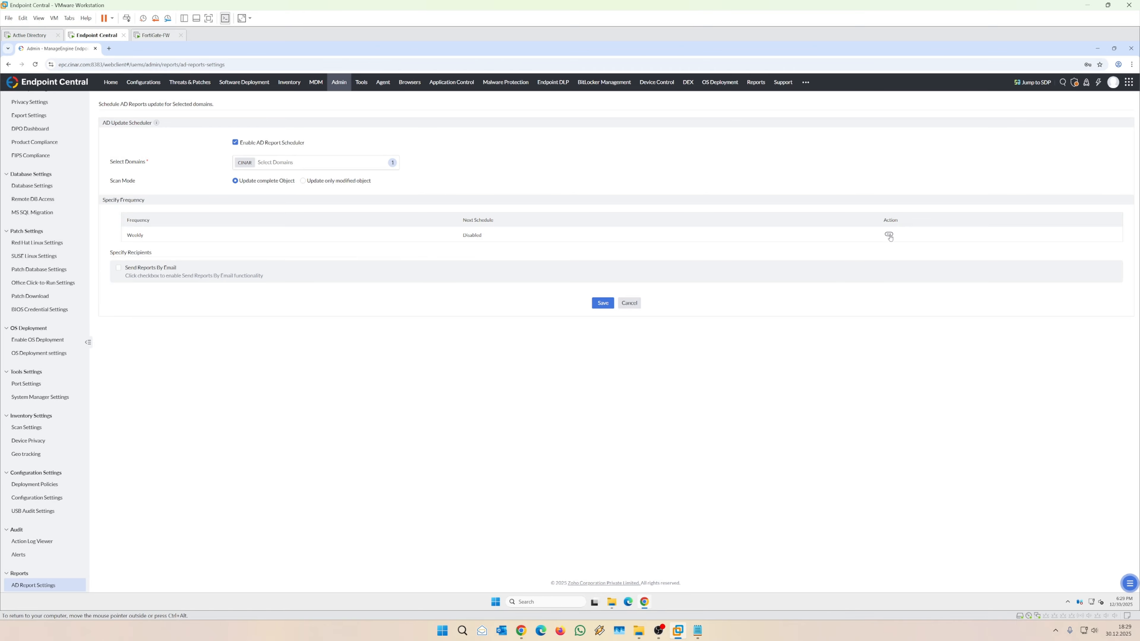
- Extend the weekly AD report schedule to all seven days by adding Sun, Mon, Wed, Thu and Sat, and save the configuration
{"action": "left_click", "coordinate": [865, 235]}
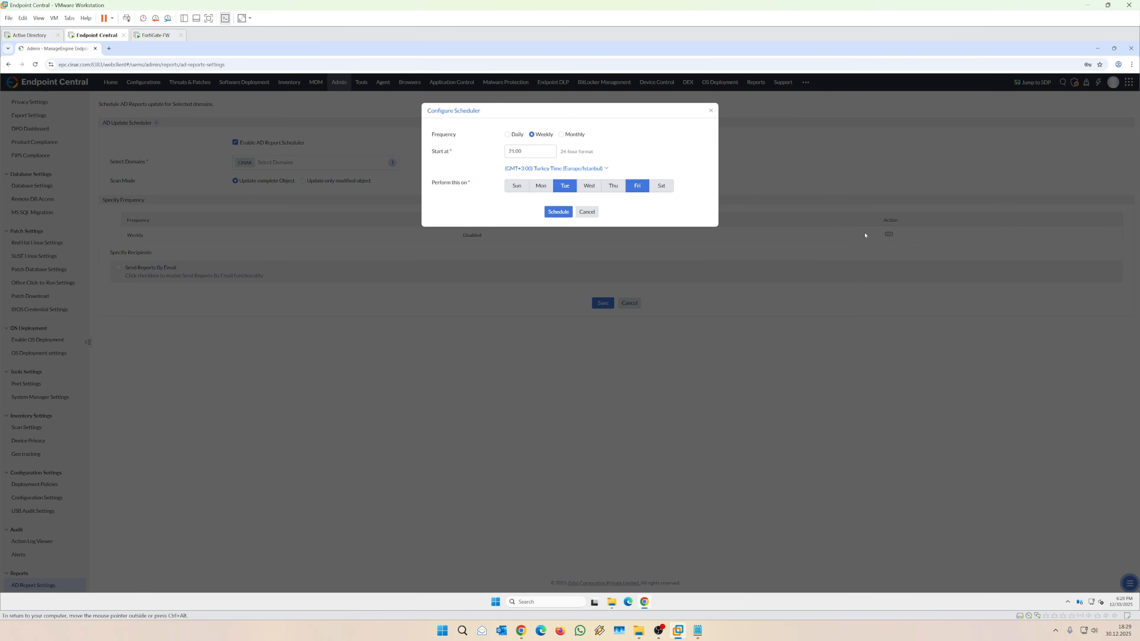
{"action": "left_click", "coordinate": [518, 188]}
{"action": "left_click", "coordinate": [541, 187]}
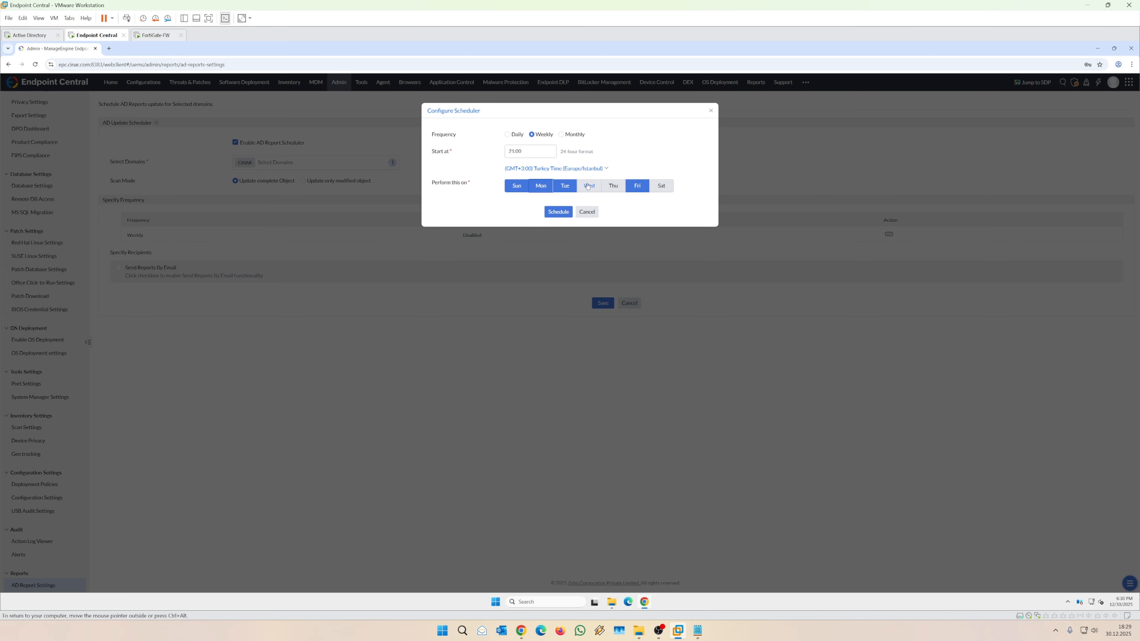
{"action": "left_click", "coordinate": [597, 186]}
{"action": "left_click", "coordinate": [612, 185]}
{"action": "left_click", "coordinate": [660, 186]}
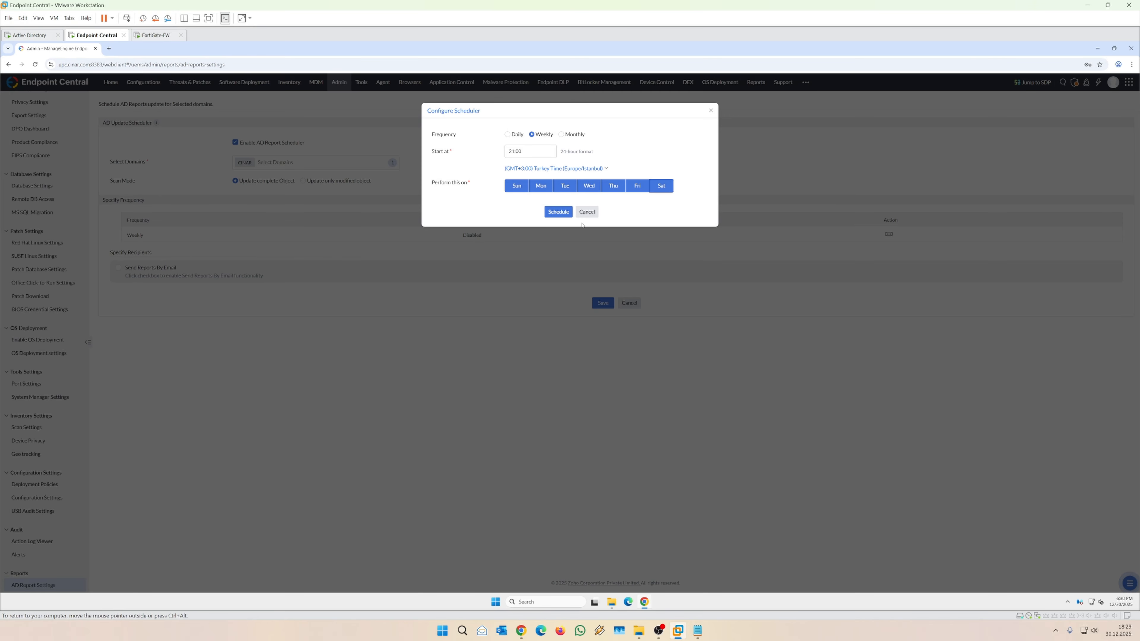
{"action": "left_click", "coordinate": [558, 211]}
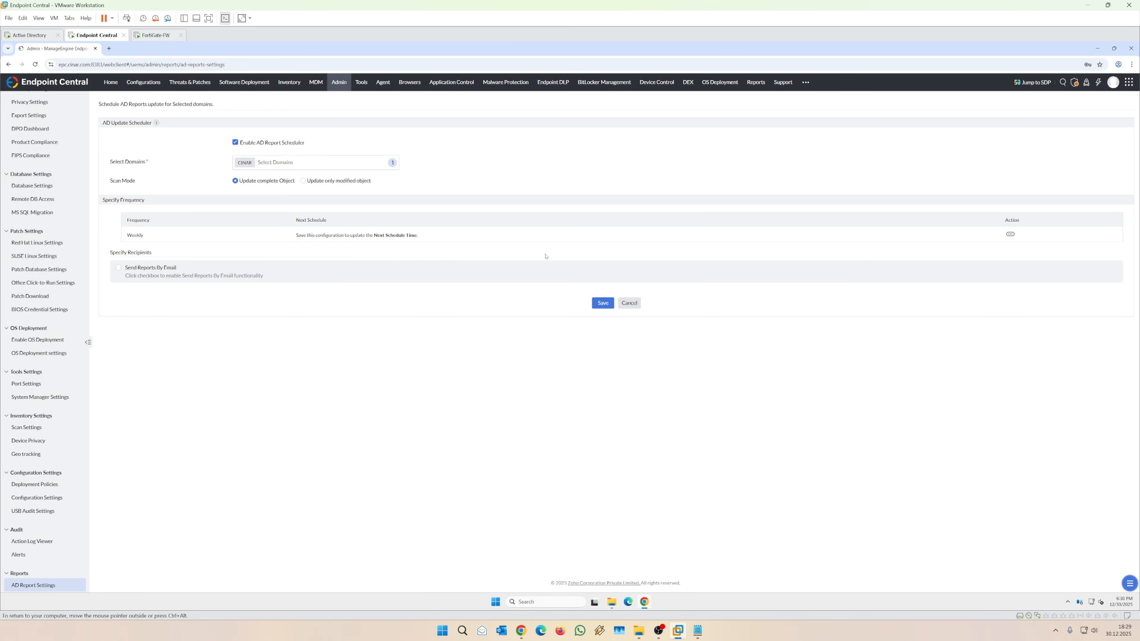
{"action": "left_click", "coordinate": [602, 303]}
- Review the available proxy connection types in the Proxy Server settings without changing them, and return to the admin settings overview
{"action": "left_click", "coordinate": [339, 83]}
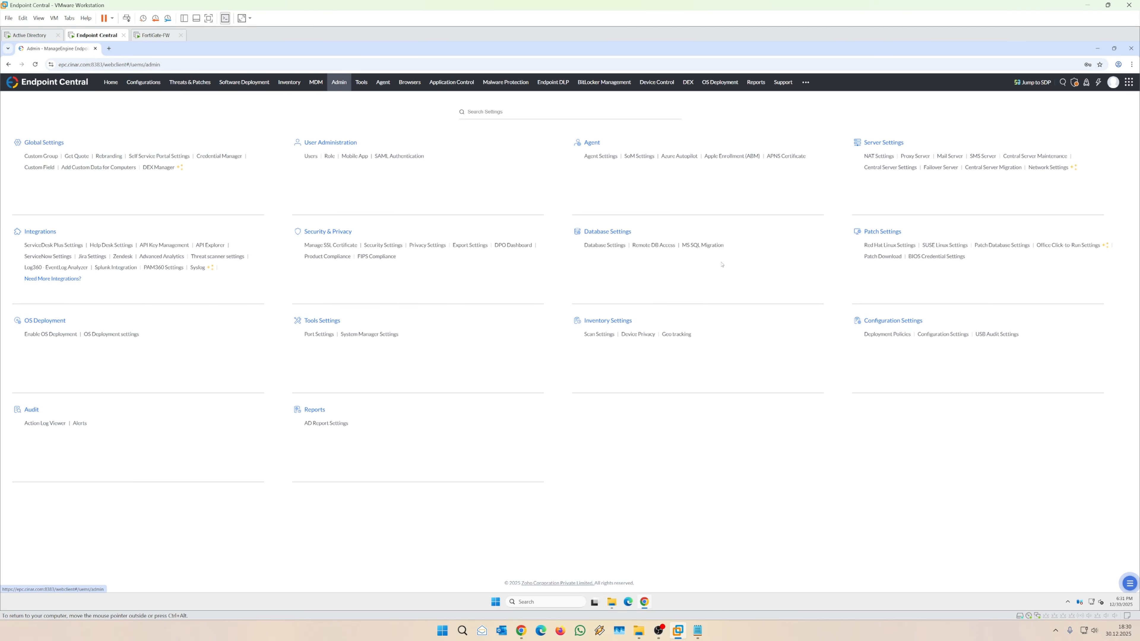
{"action": "left_click", "coordinate": [914, 156]}
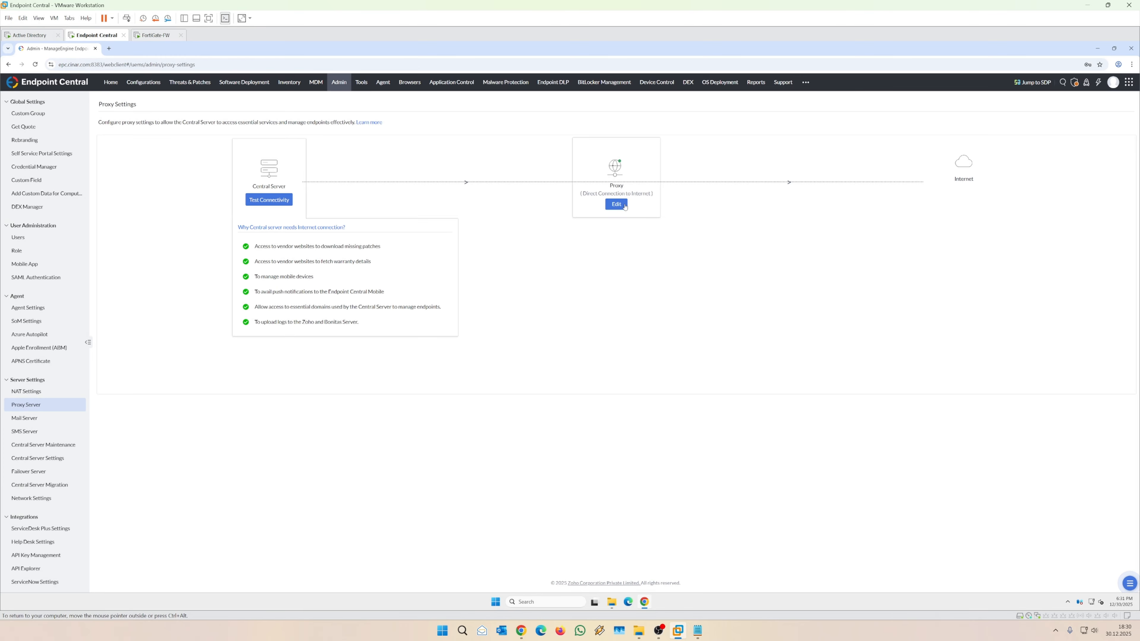
{"action": "left_click", "coordinate": [621, 202]}
{"action": "left_click", "coordinate": [602, 233]}
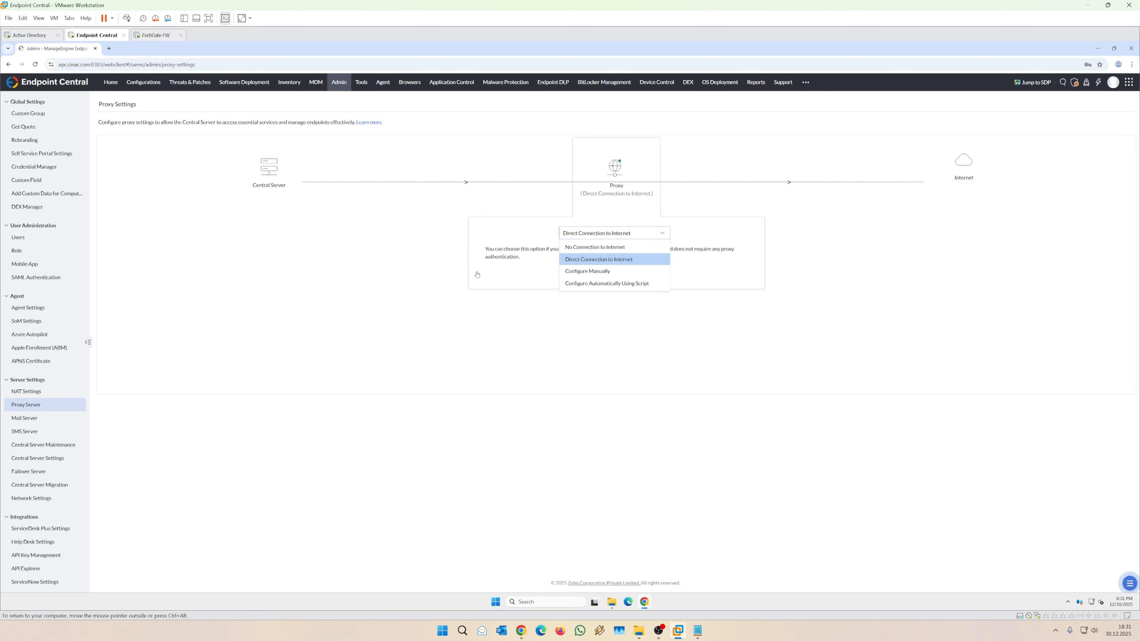
{"action": "left_click", "coordinate": [631, 349]}
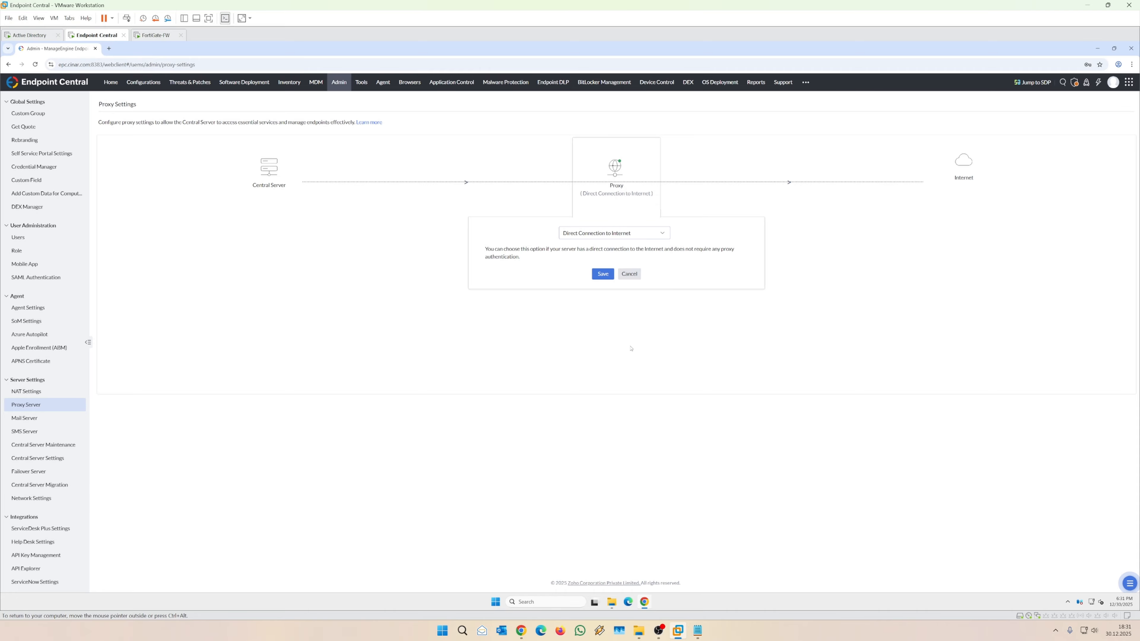
{"action": "left_click", "coordinate": [339, 83]}
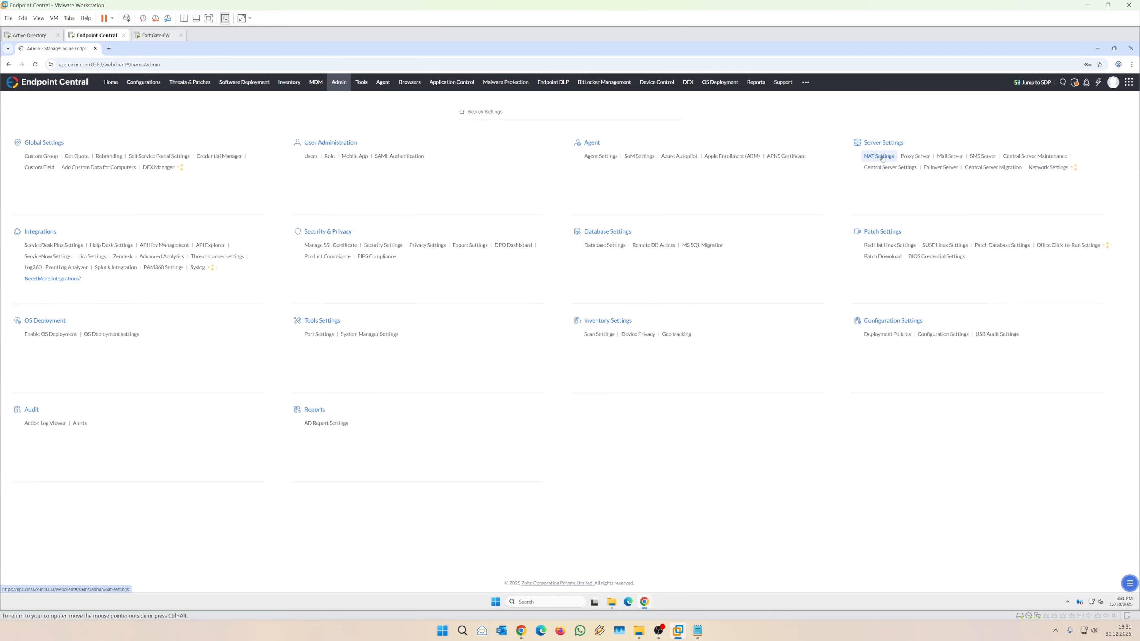
- Review the server's NAT communication details and the details of the installed SSL certificate
{"action": "left_click", "coordinate": [879, 156]}
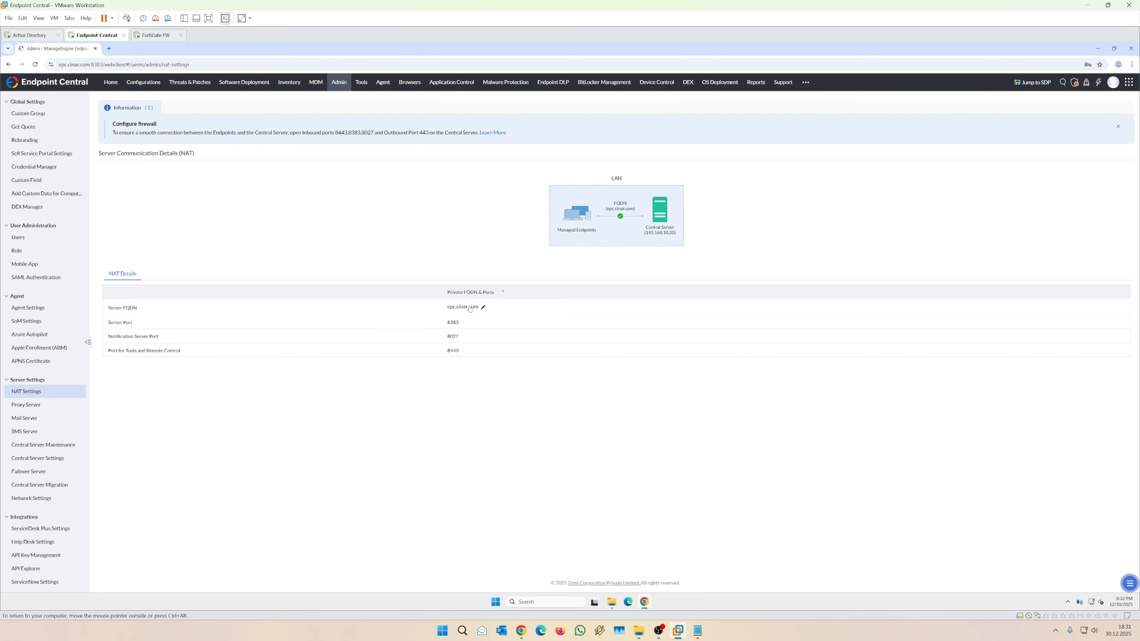
{"action": "left_click", "coordinate": [338, 82]}
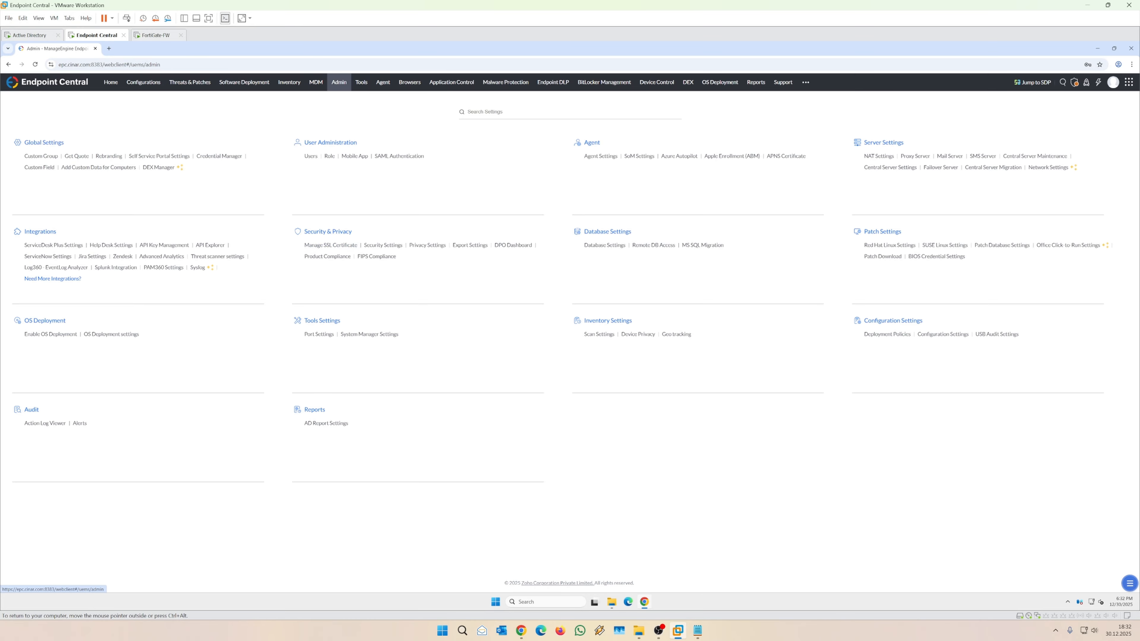
{"action": "left_click", "coordinate": [331, 247]}
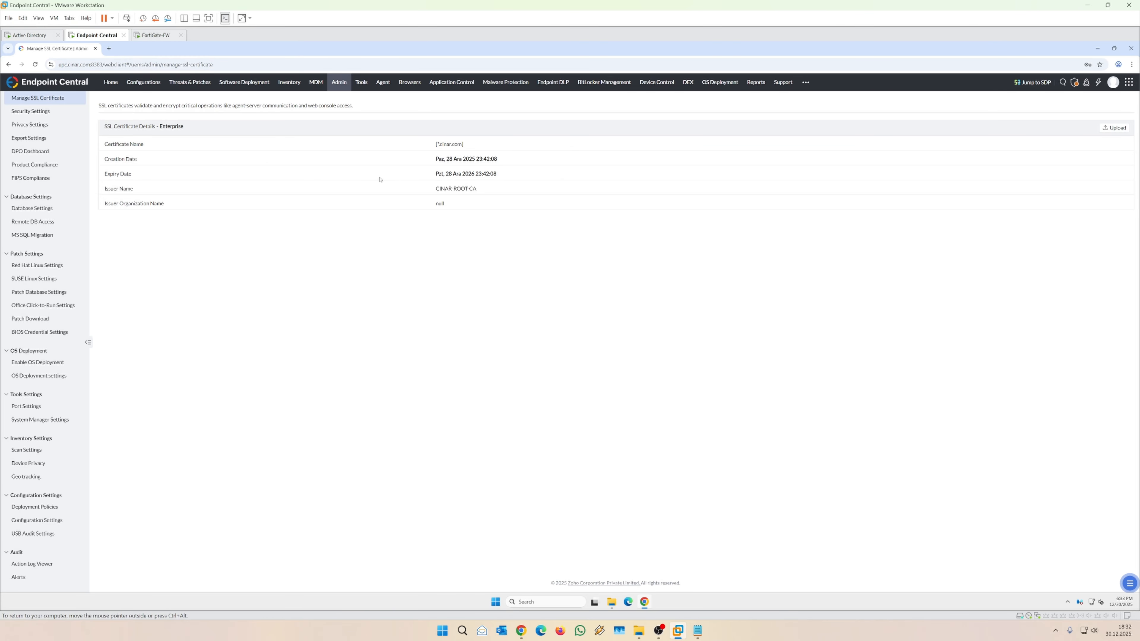
- Review the CINAR domain in the agent's domain list, checking the available domain types and its modification details
{"action": "left_click", "coordinate": [382, 83]}
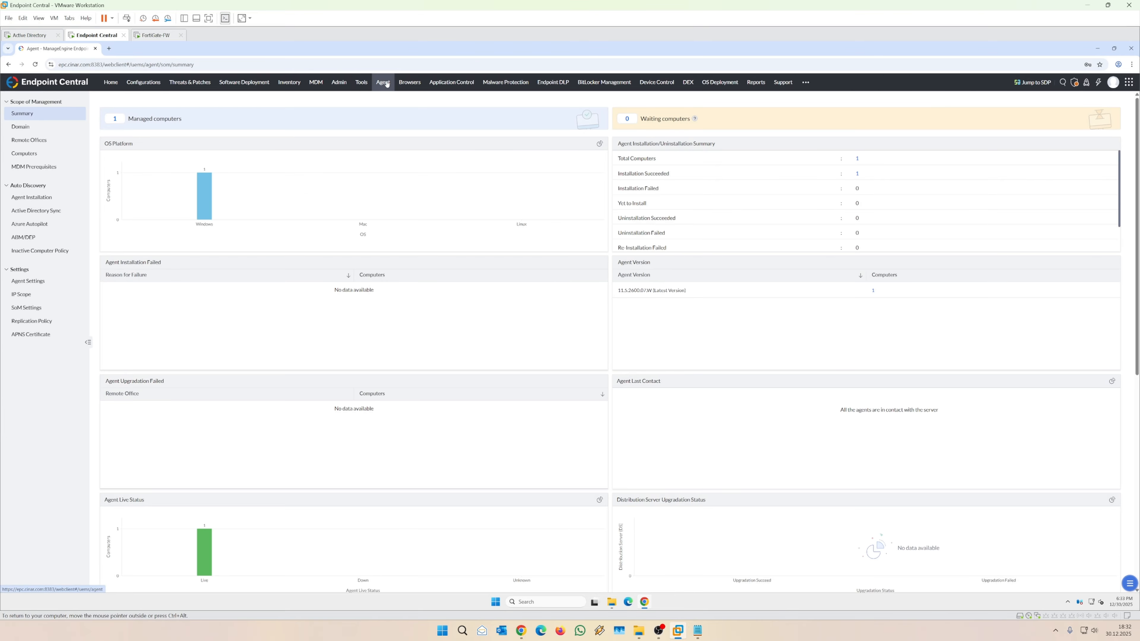
{"action": "left_click", "coordinate": [20, 126]}
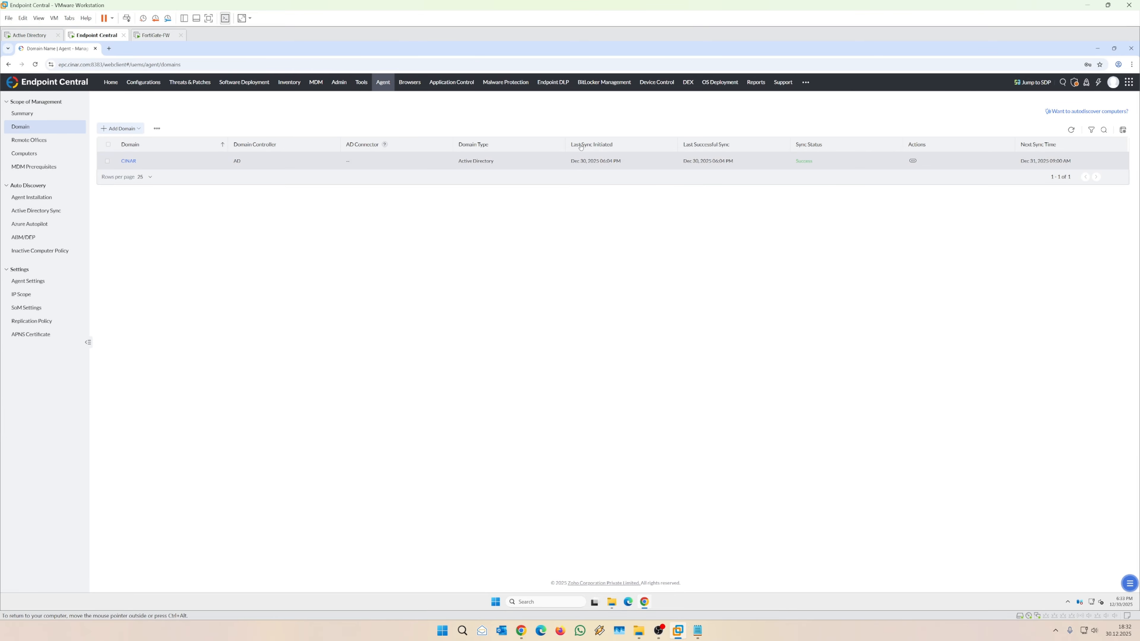
{"action": "left_click", "coordinate": [120, 128]}
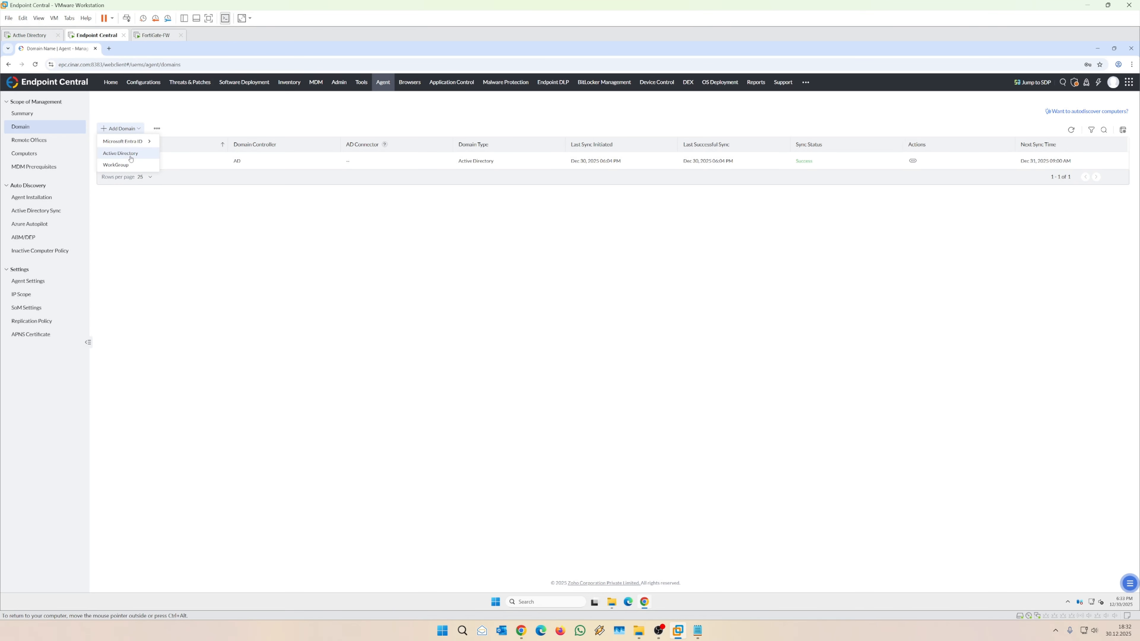
{"action": "left_click", "coordinate": [913, 160]}
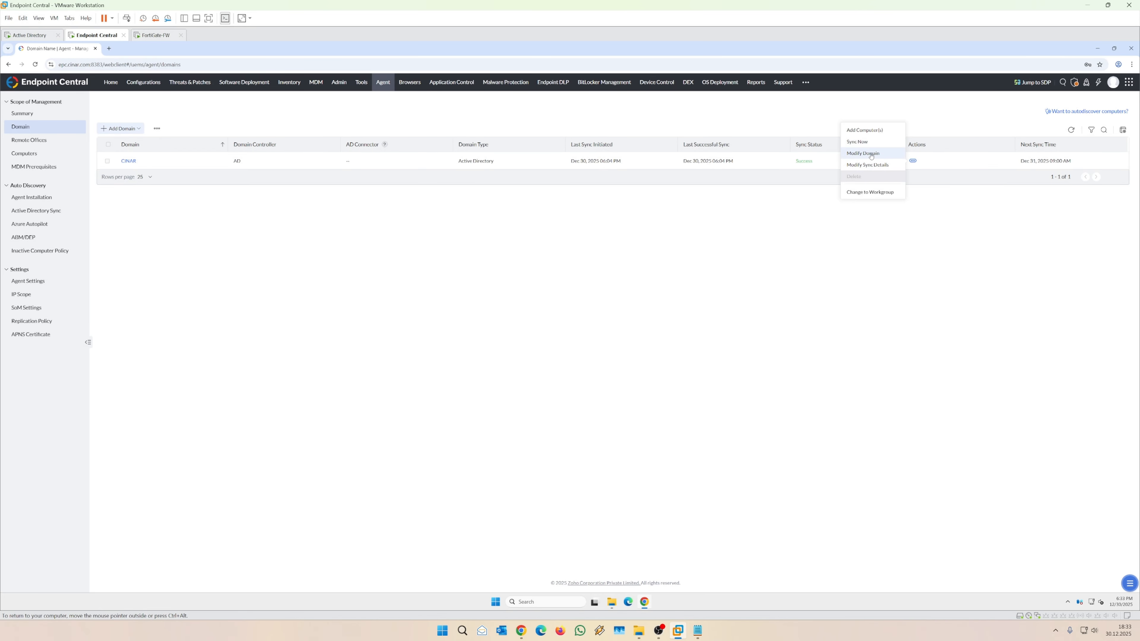
{"action": "left_click", "coordinate": [870, 154]}
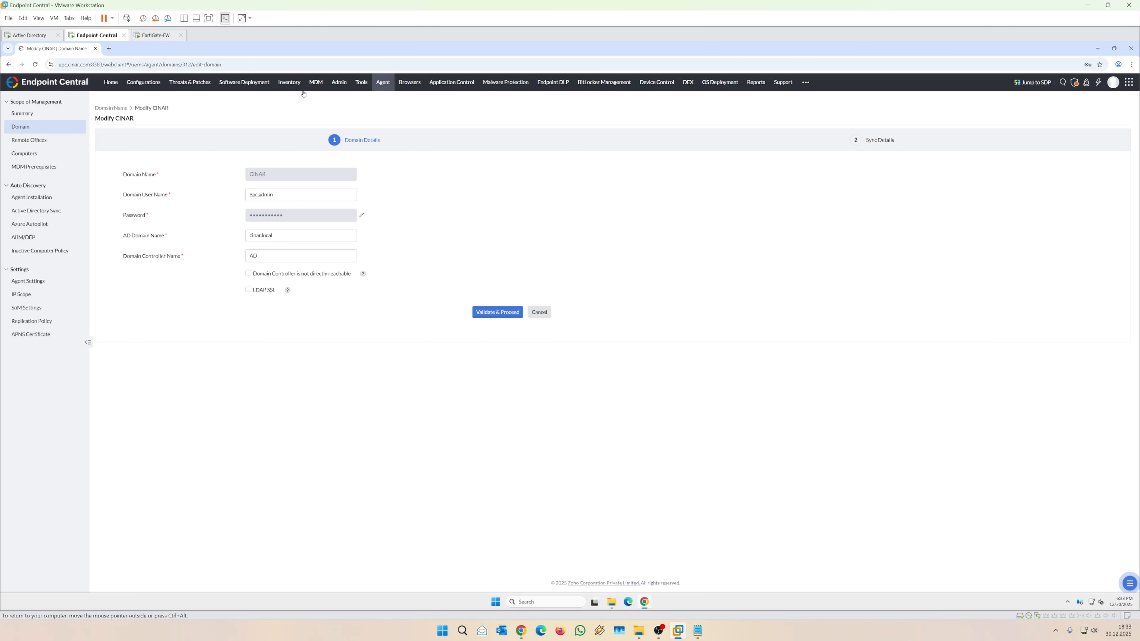
- Review the Mail Server settings and the admin account's password change form, and close the personalization and profile views
{"action": "left_click", "coordinate": [338, 81]}
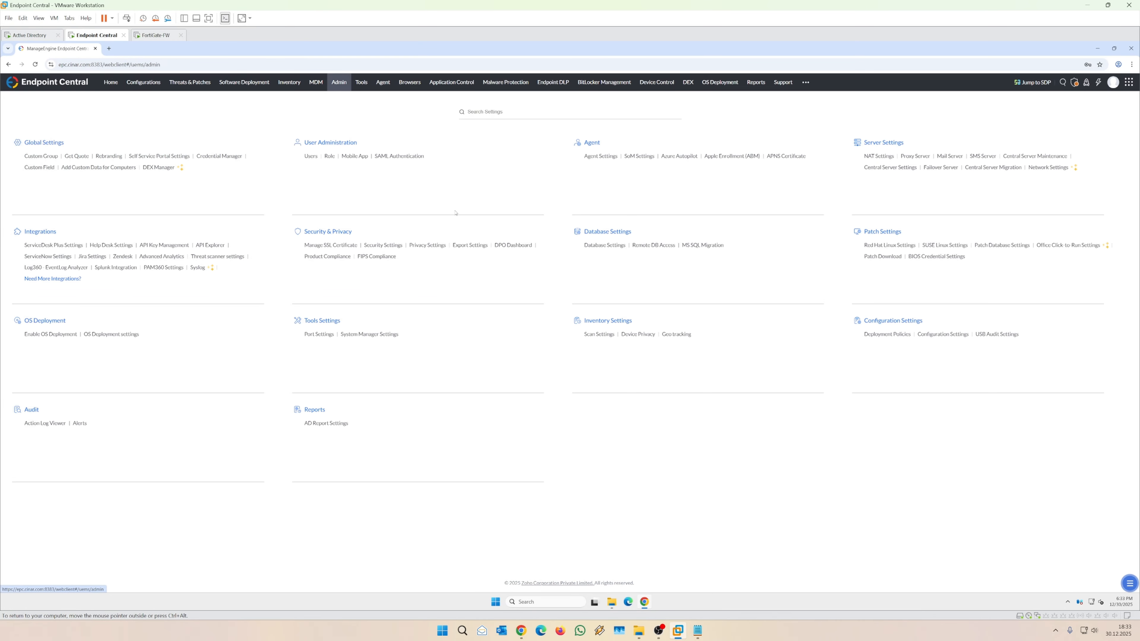
{"action": "left_click", "coordinate": [950, 156]}
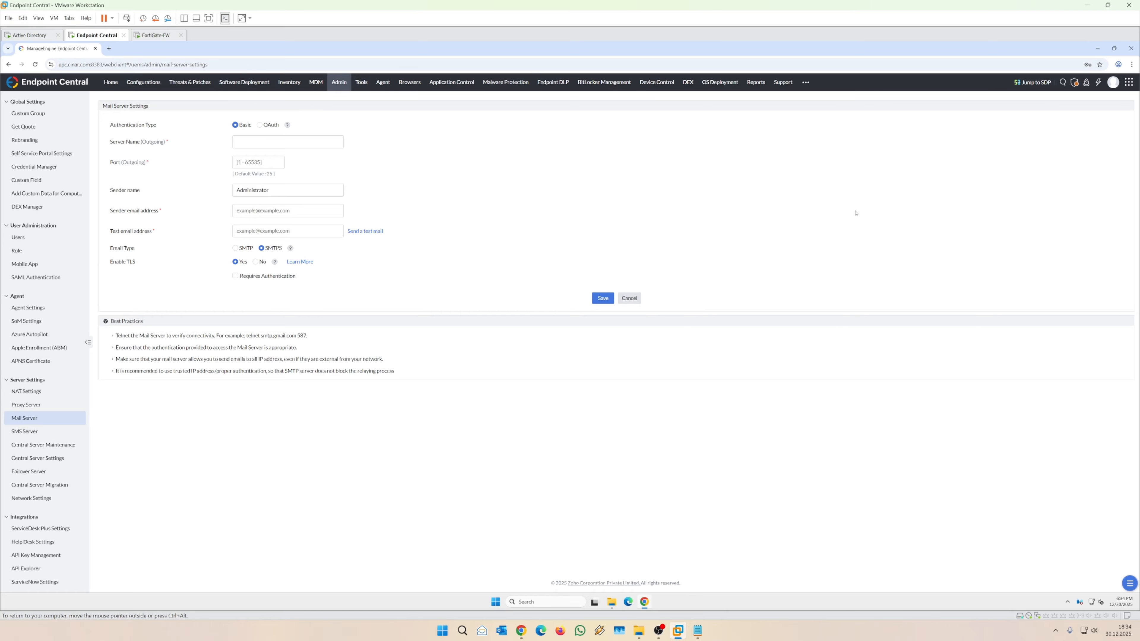
{"action": "left_click", "coordinate": [1113, 83]}
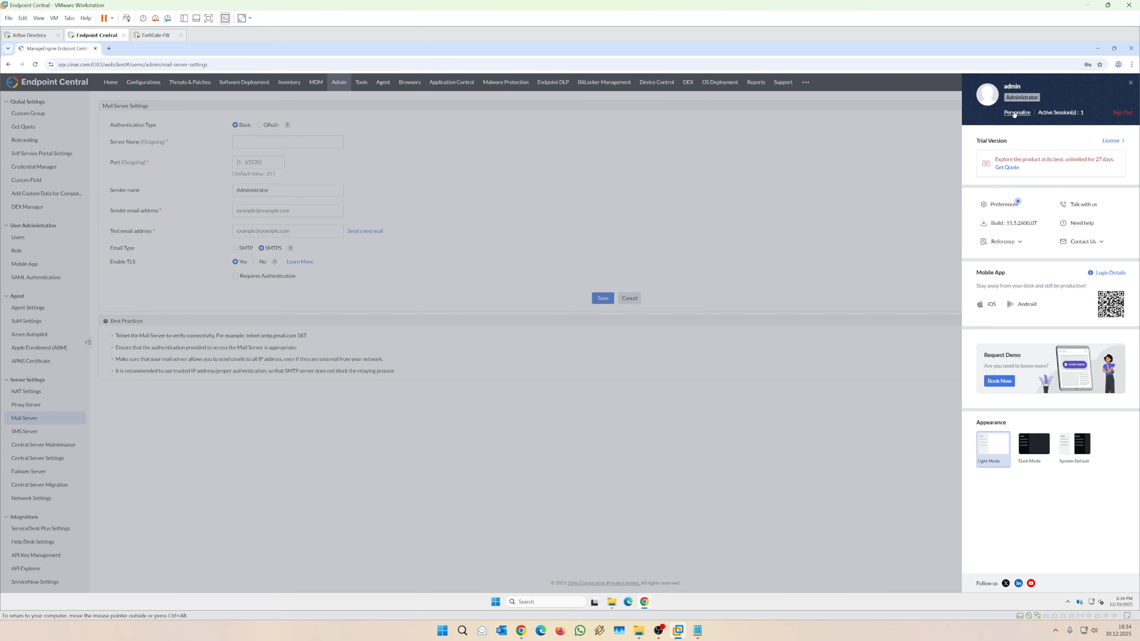
{"action": "left_click", "coordinate": [1016, 113]}
{"action": "left_click", "coordinate": [496, 131]}
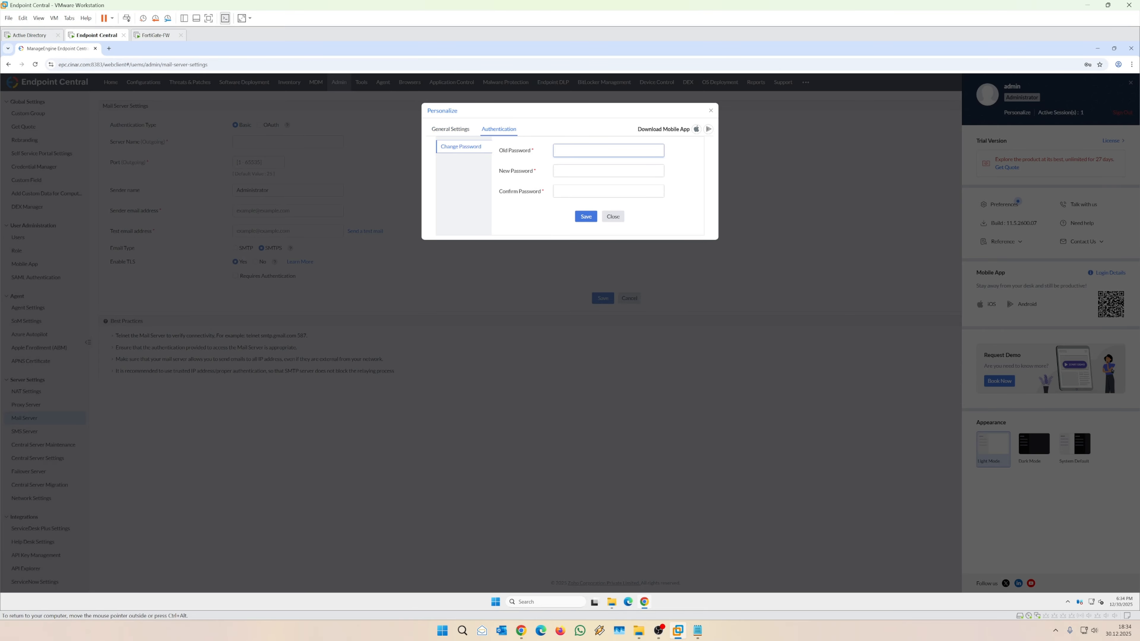
{"action": "left_click", "coordinate": [617, 218]}
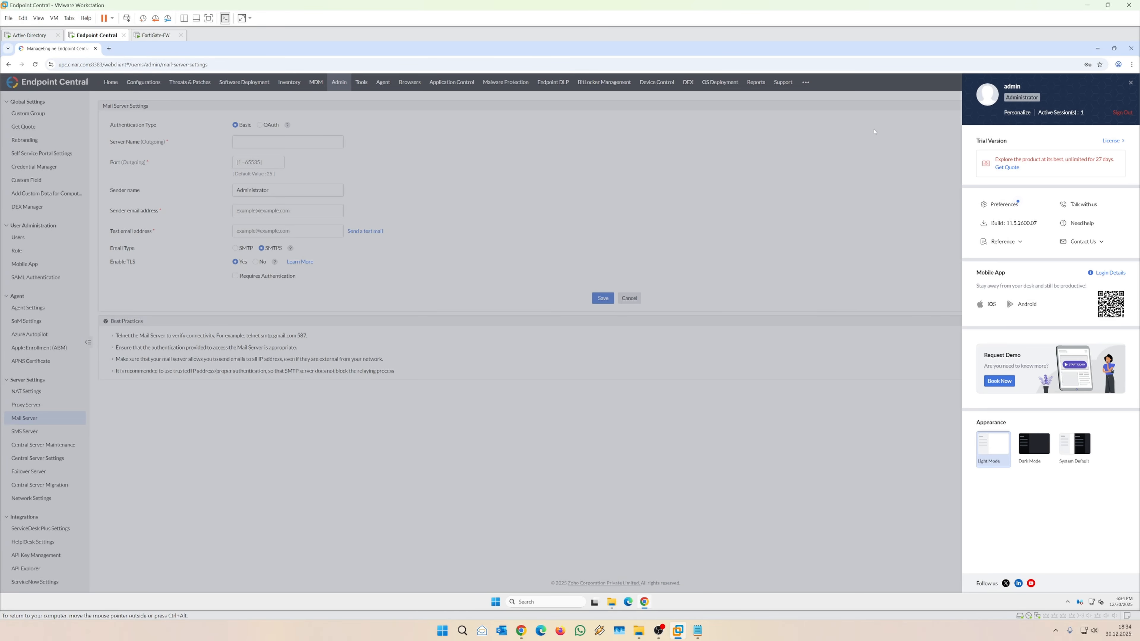
{"action": "left_click", "coordinate": [1130, 83]}
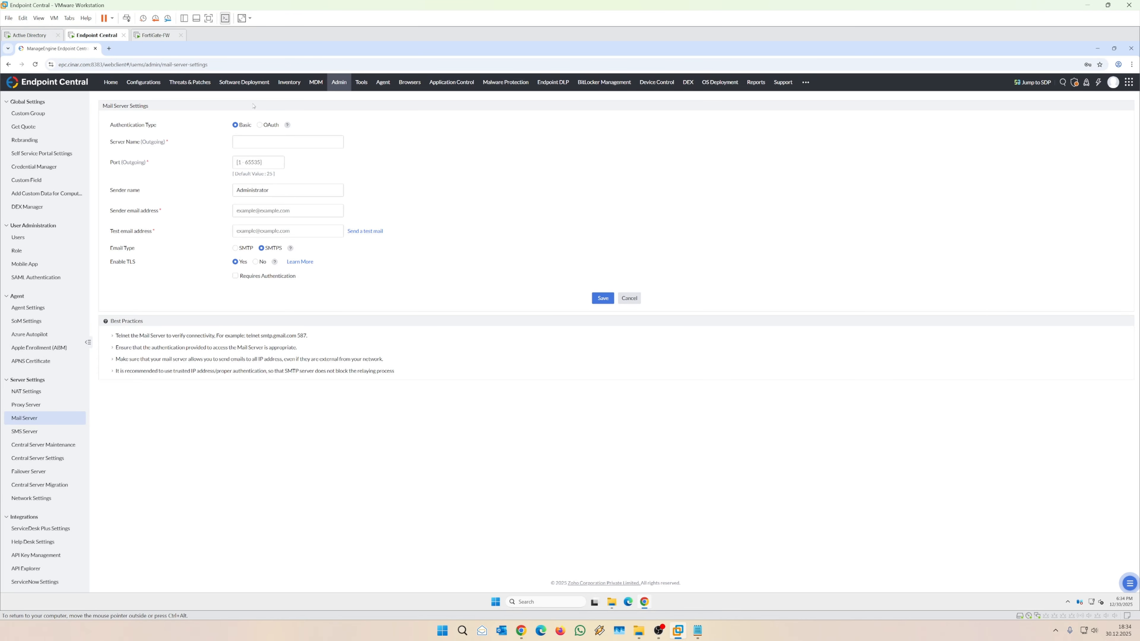
- Review the Patch Database Settings in Threats & Patches, including the selected patch types and the vulnerability database update schedule
{"action": "left_click", "coordinate": [201, 84]}
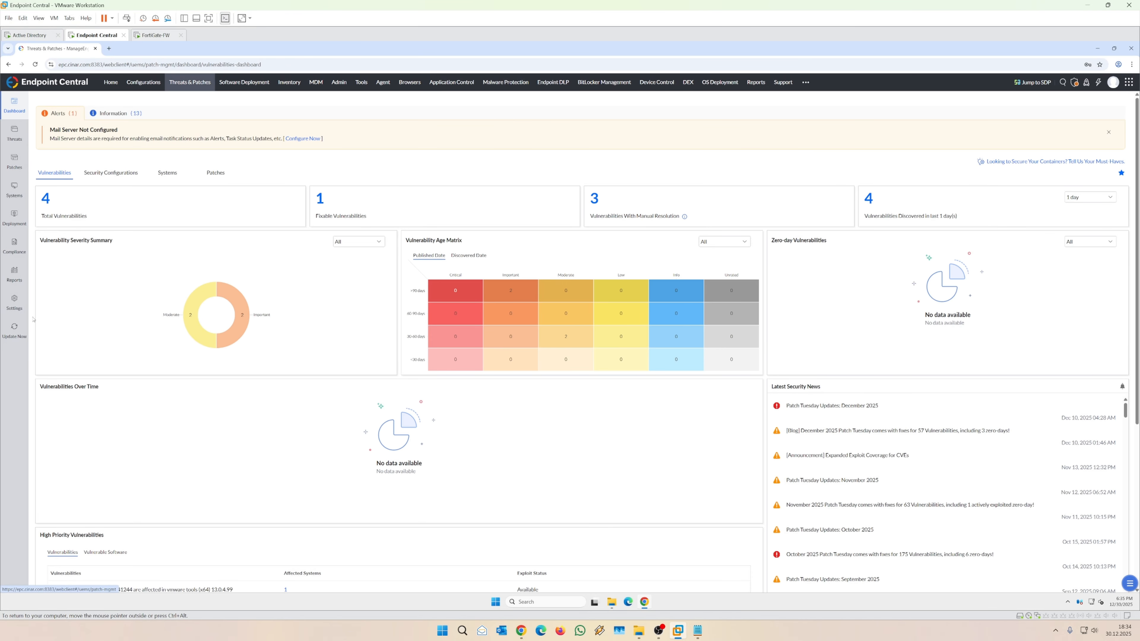
{"action": "left_click", "coordinate": [15, 304]}
{"action": "left_click", "coordinate": [67, 168]}
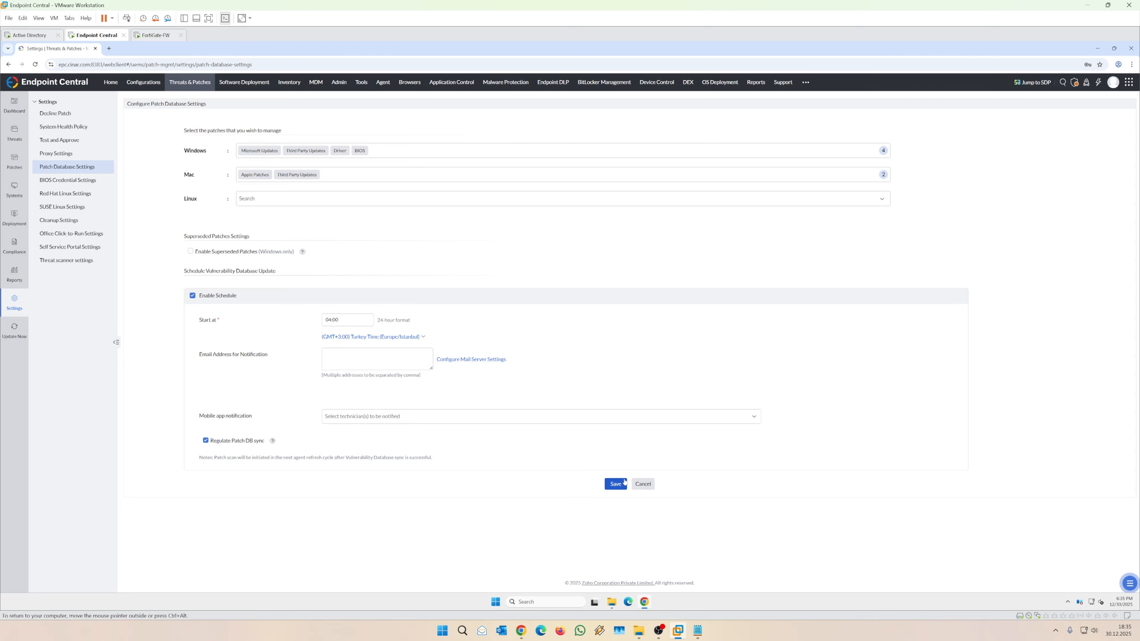
- Review the schedule configuration of the existing inventory scan and cancel out of it
{"action": "left_click", "coordinate": [291, 84]}
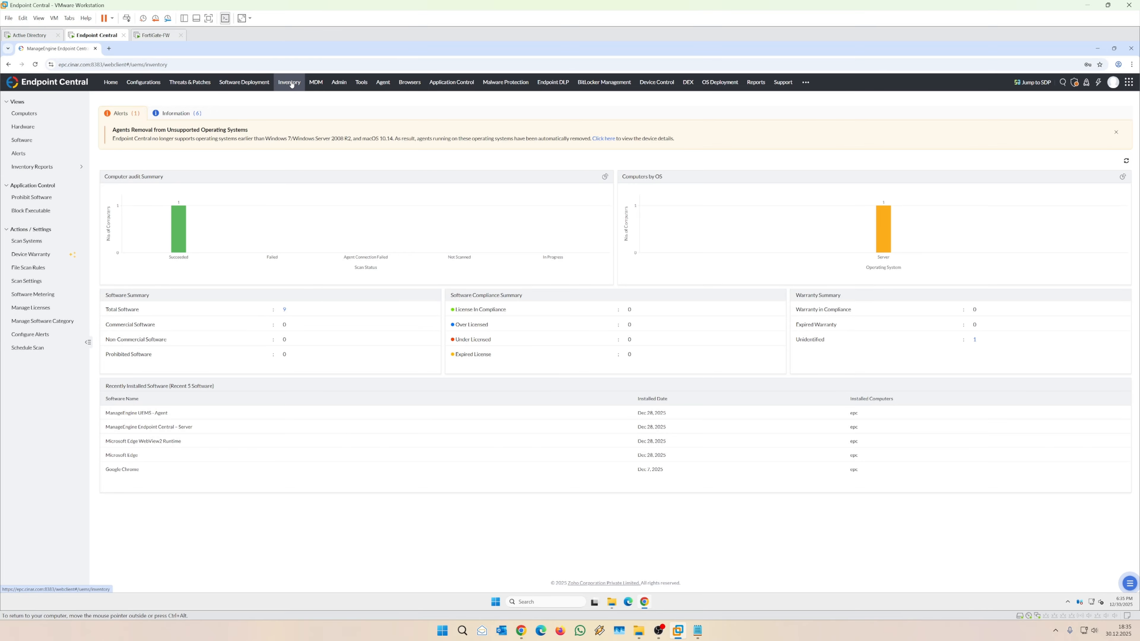
{"action": "left_click", "coordinate": [25, 348]}
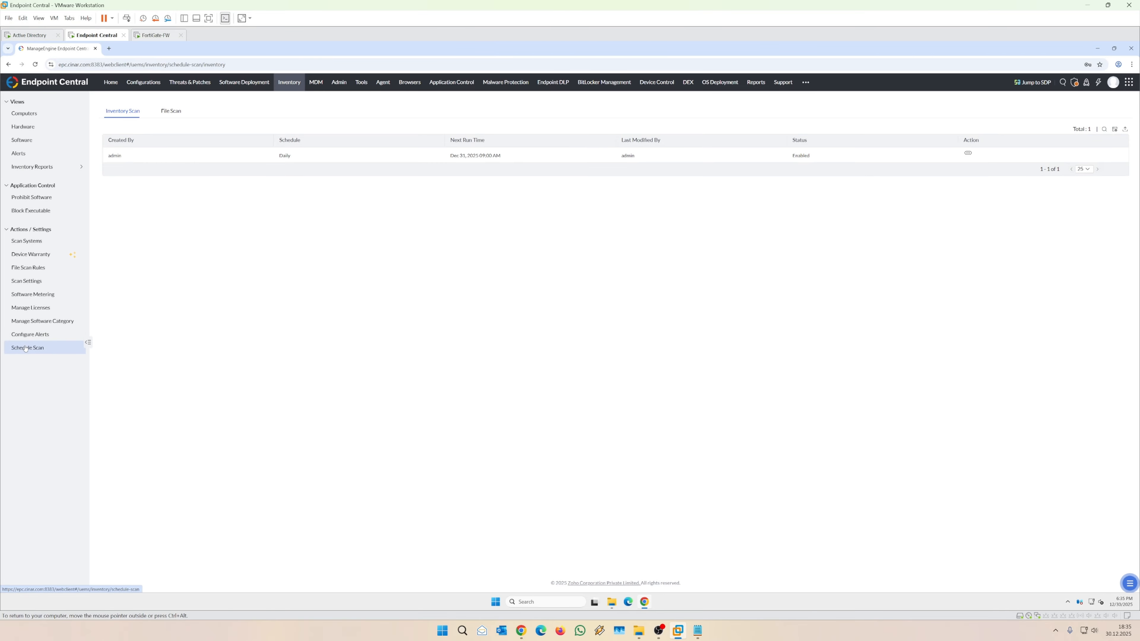
{"action": "left_click", "coordinate": [969, 153]}
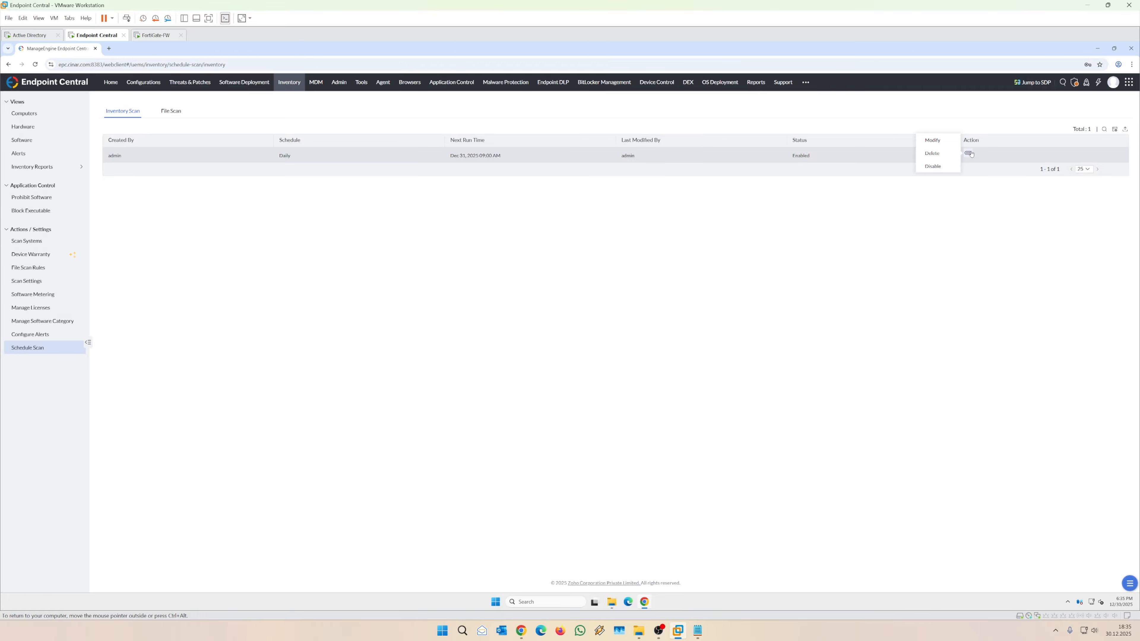
{"action": "left_click", "coordinate": [941, 140]}
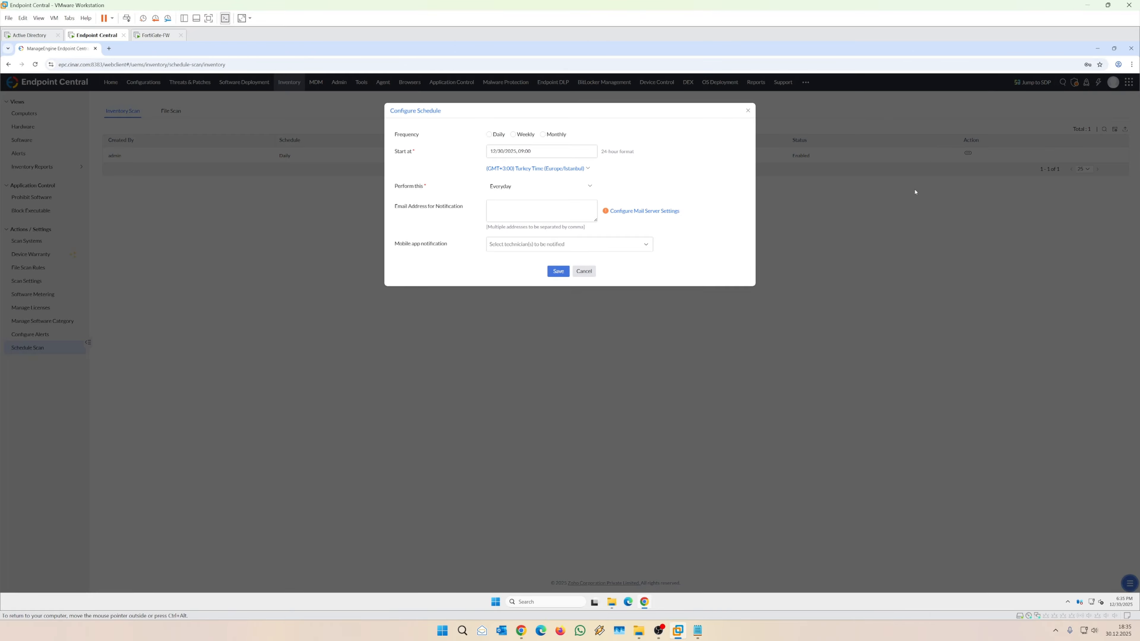
{"action": "left_click", "coordinate": [584, 271]}
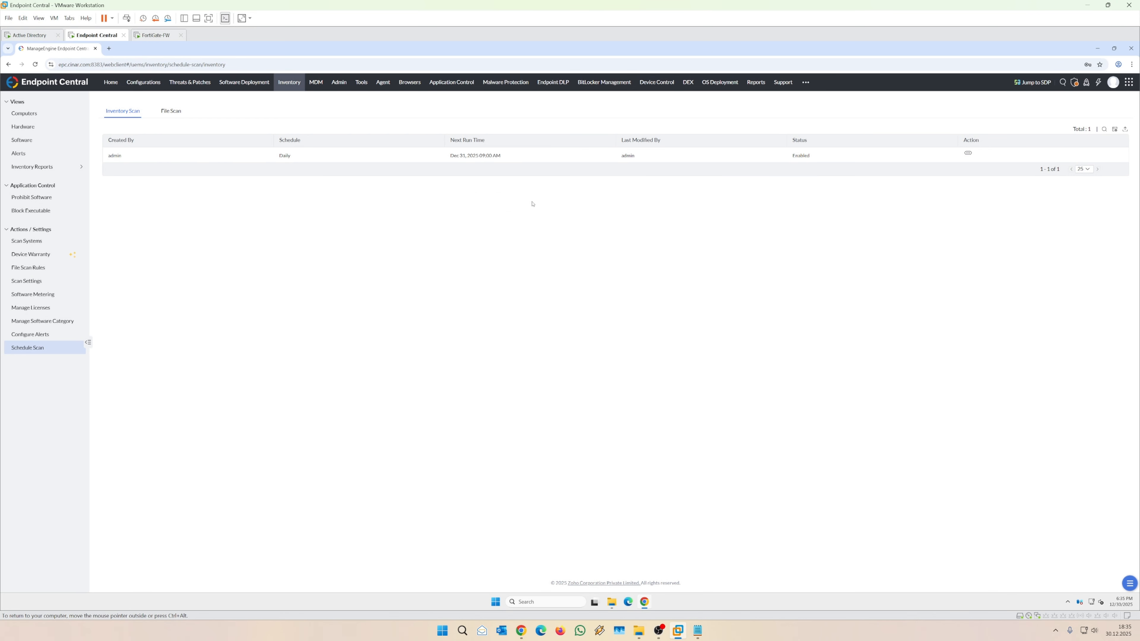
- Review the scheduled database backup settings and the Central Server Maintenance schedule
{"action": "left_click", "coordinate": [807, 82]}
{"action": "left_click", "coordinate": [338, 82]}
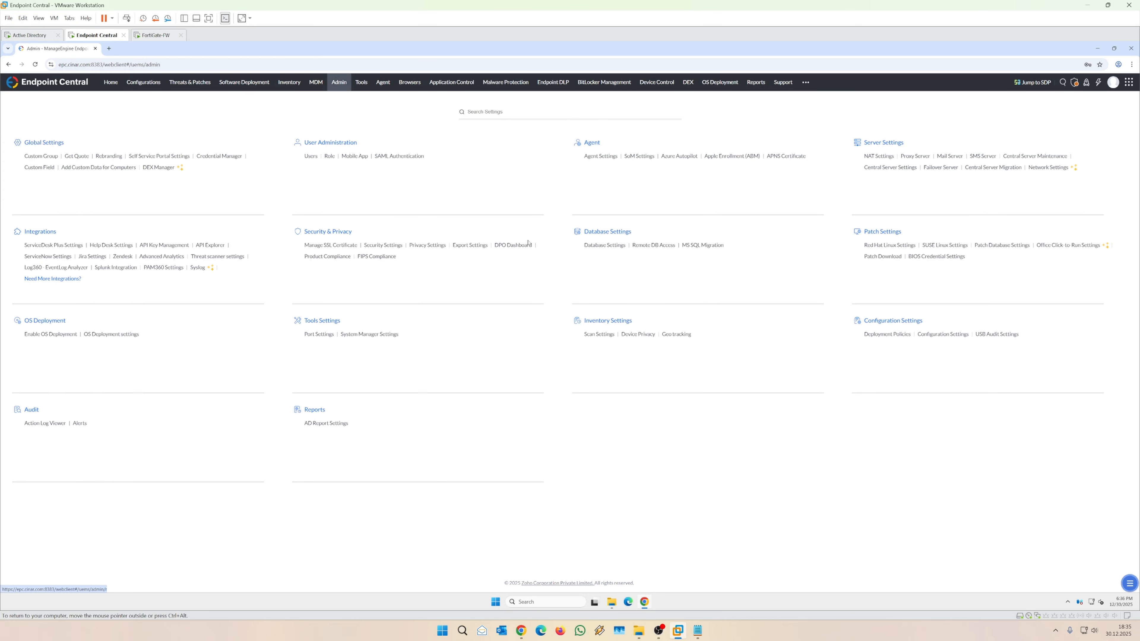
{"action": "left_click", "coordinate": [596, 246]}
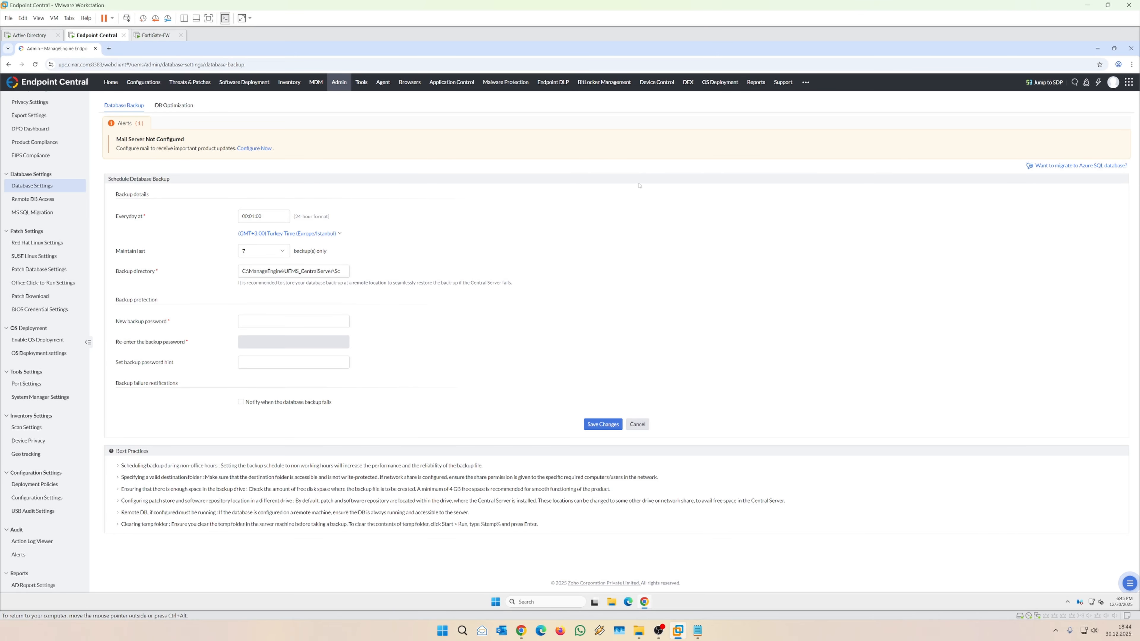
{"action": "left_click", "coordinate": [339, 82]}
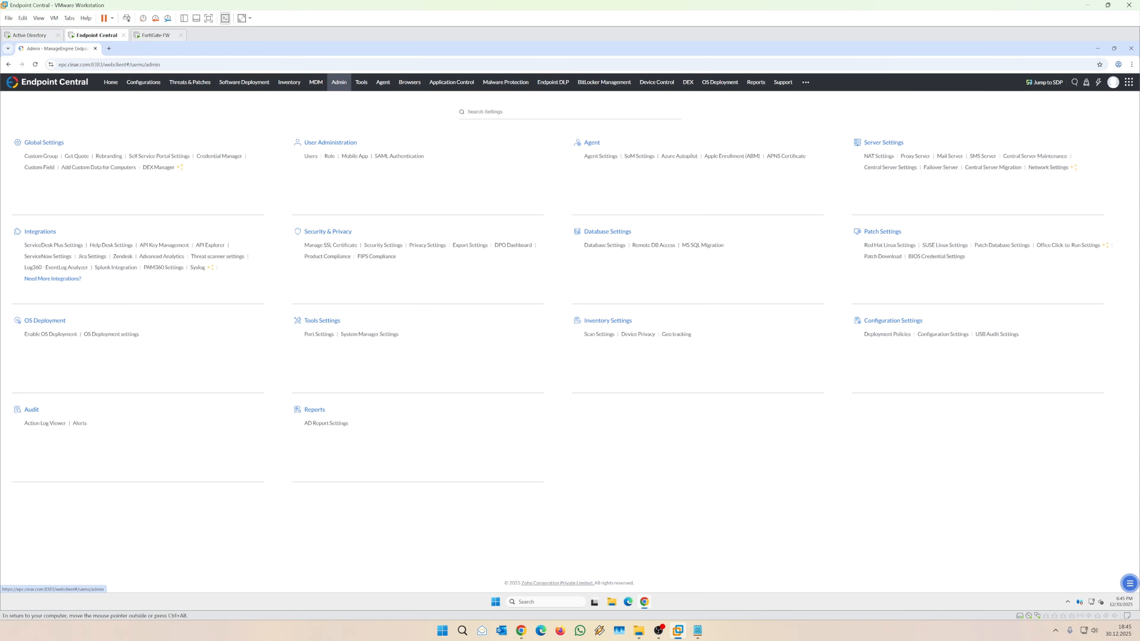
{"action": "left_click", "coordinate": [1031, 157]}
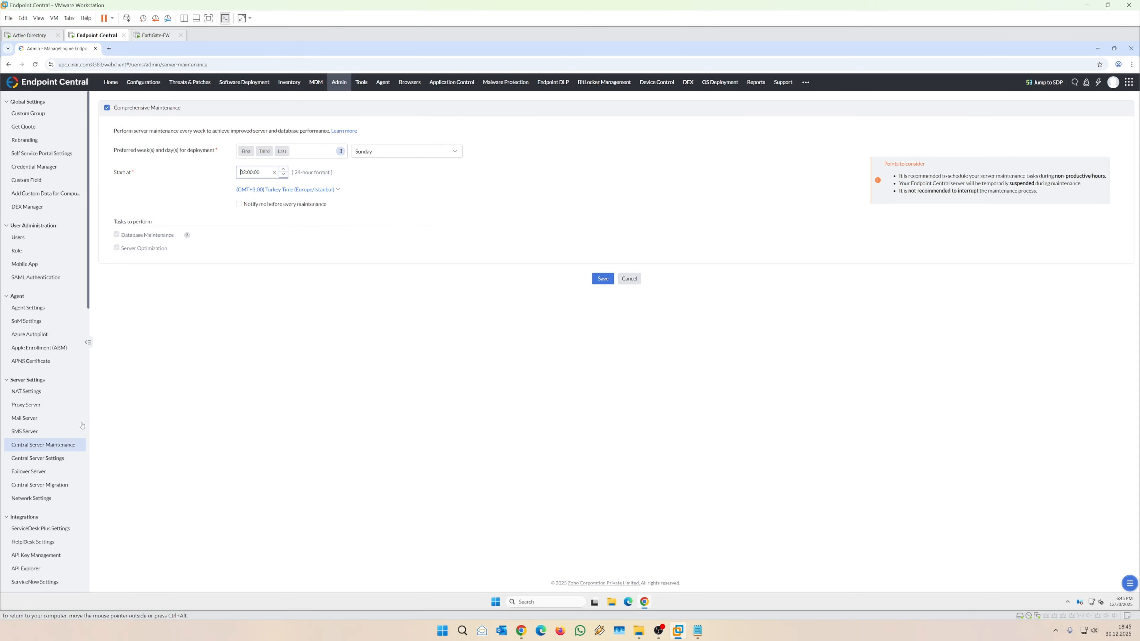
- Review the Action Log Viewer's audit log settings and the AD Report Settings scheduler configuration
{"action": "left_click", "coordinate": [339, 82]}
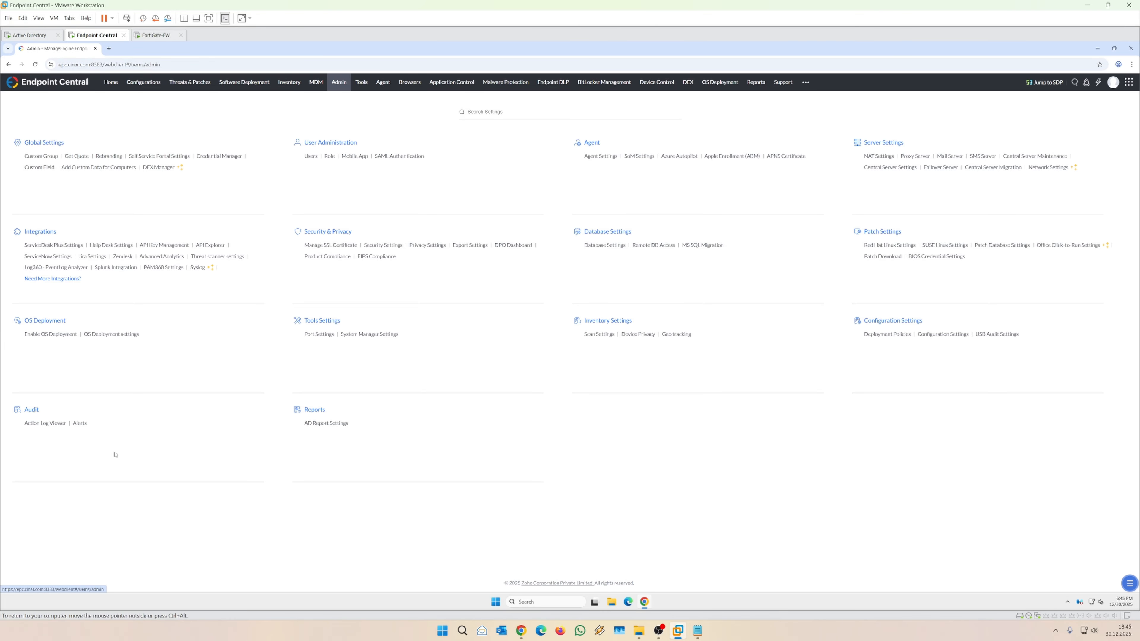
{"action": "left_click", "coordinate": [45, 423]}
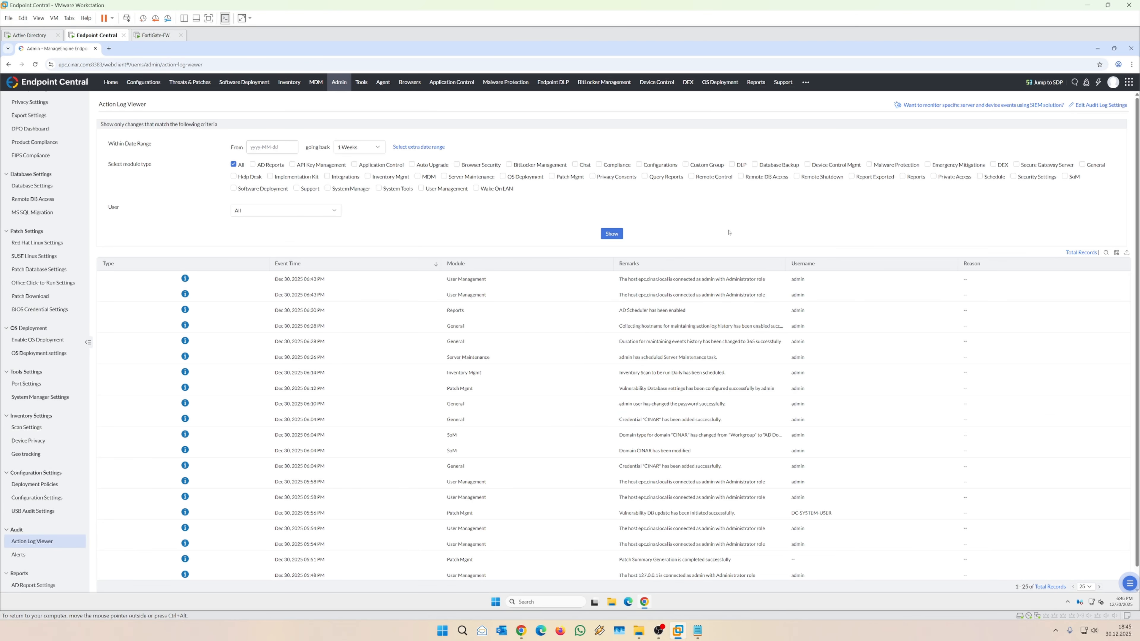
{"action": "left_click", "coordinate": [1106, 105]}
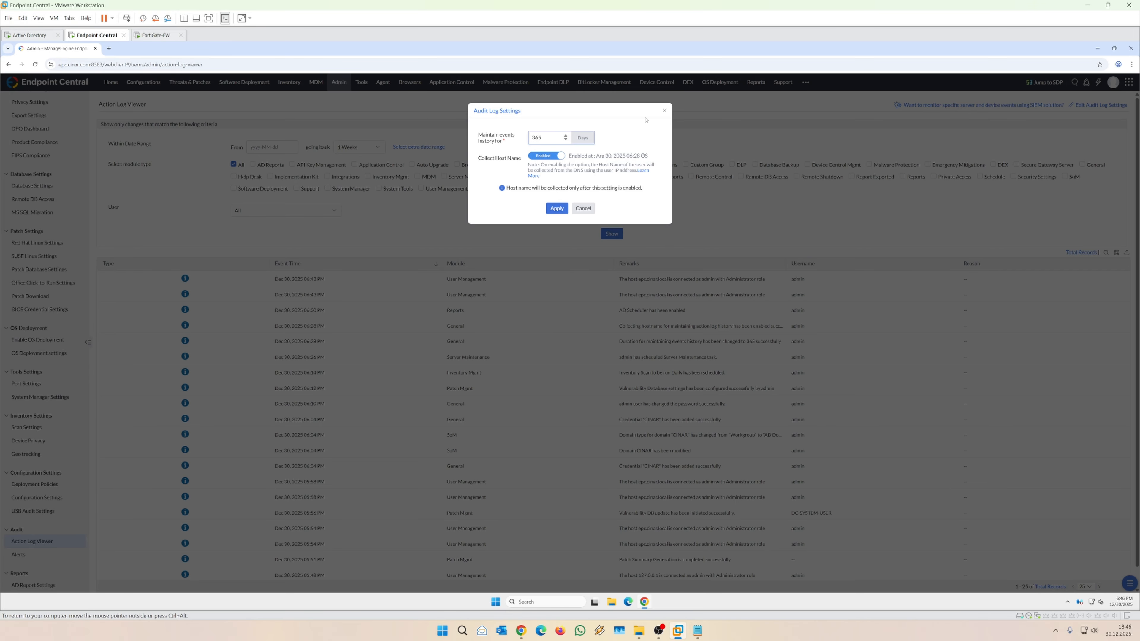
{"action": "left_click", "coordinate": [664, 110]}
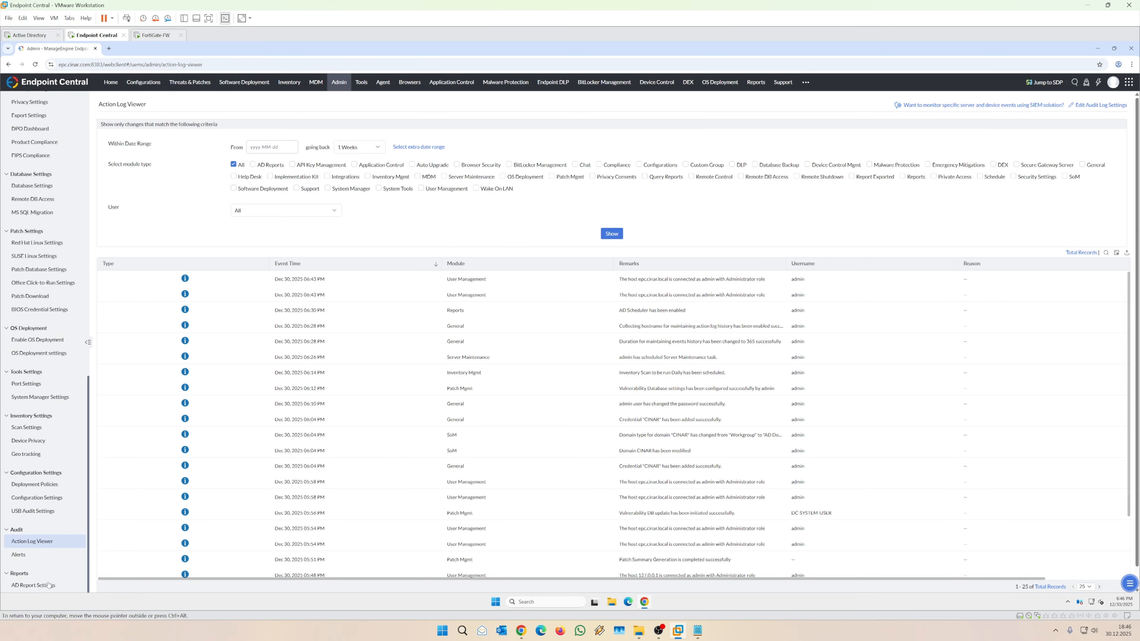
{"action": "left_click", "coordinate": [27, 586]}
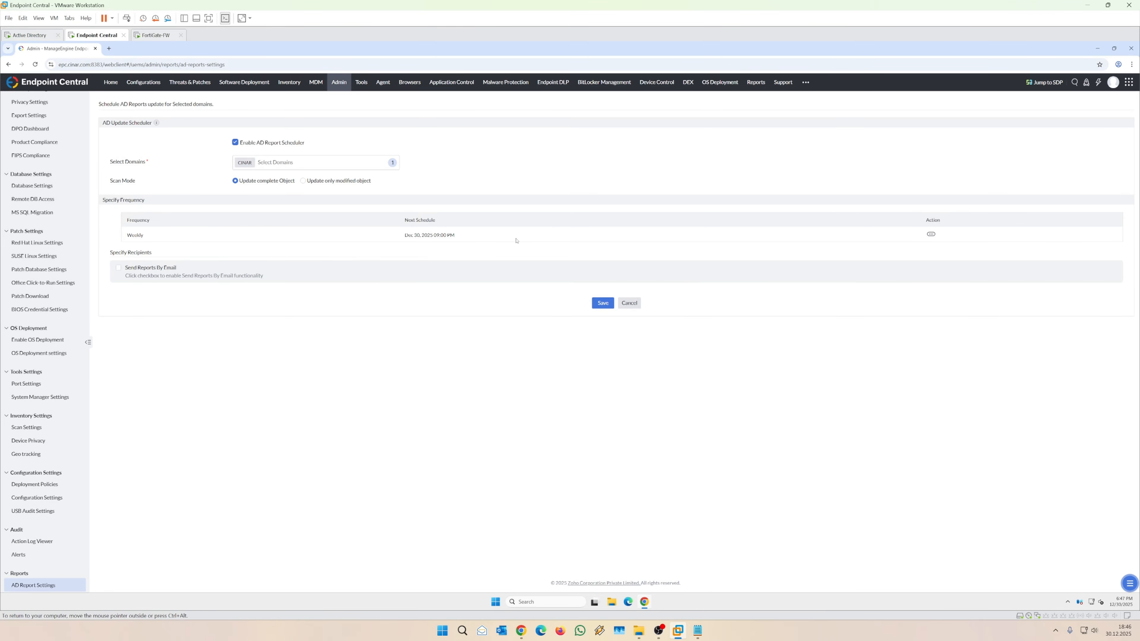
- Browse the available Active Directory reports for users, groups, OUs and GPOs
{"action": "left_click", "coordinate": [757, 83]}
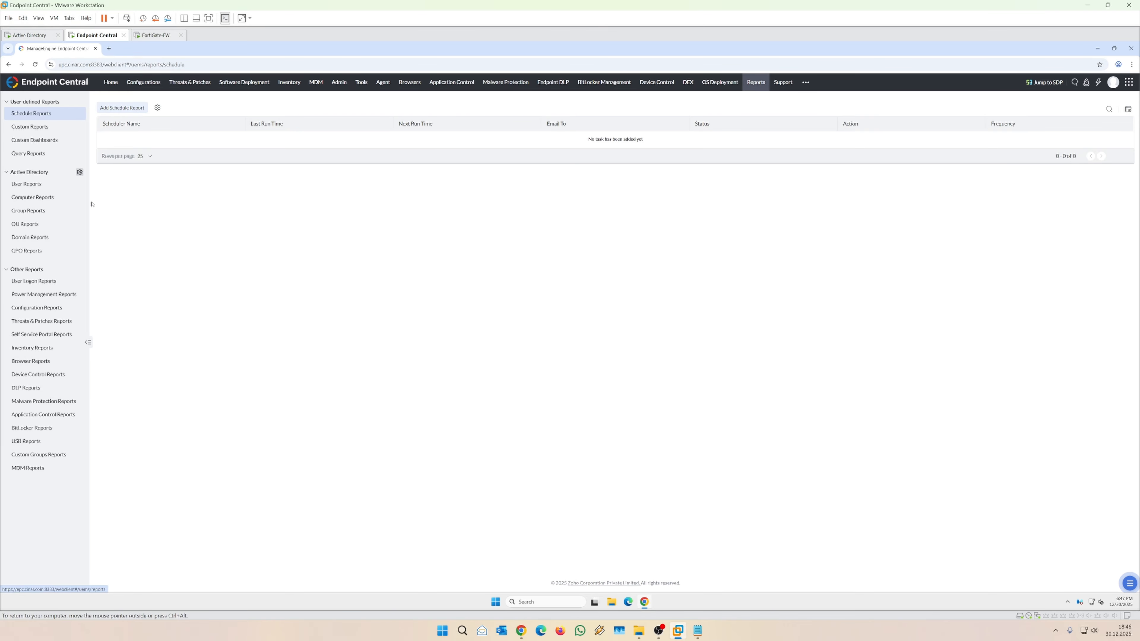
{"action": "left_click", "coordinate": [34, 184]}
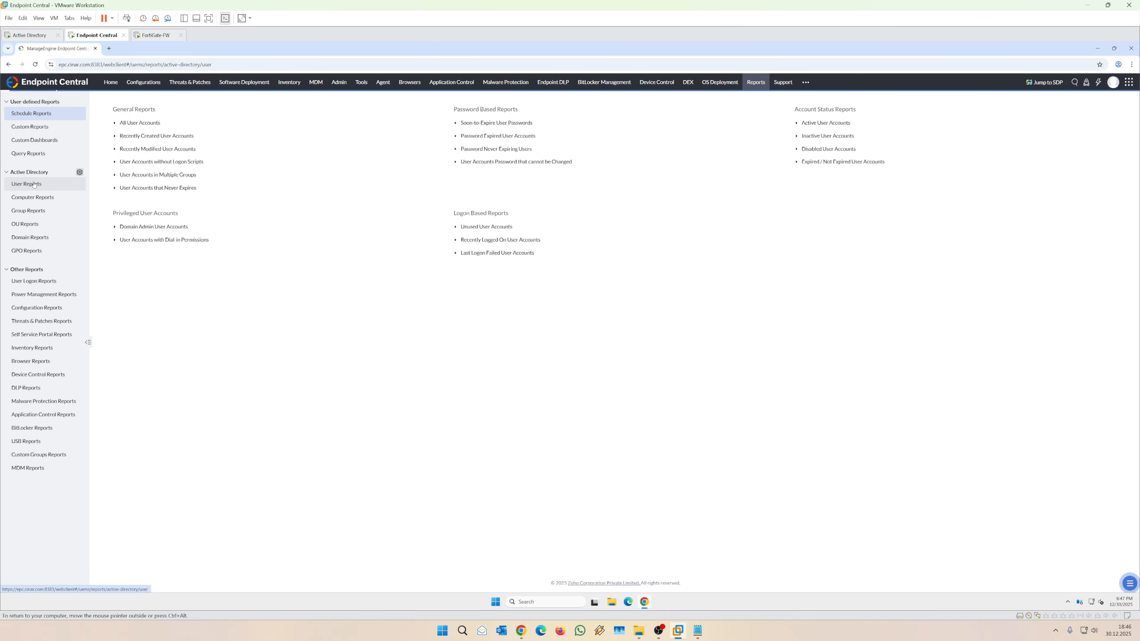
{"action": "left_click", "coordinate": [31, 209]}
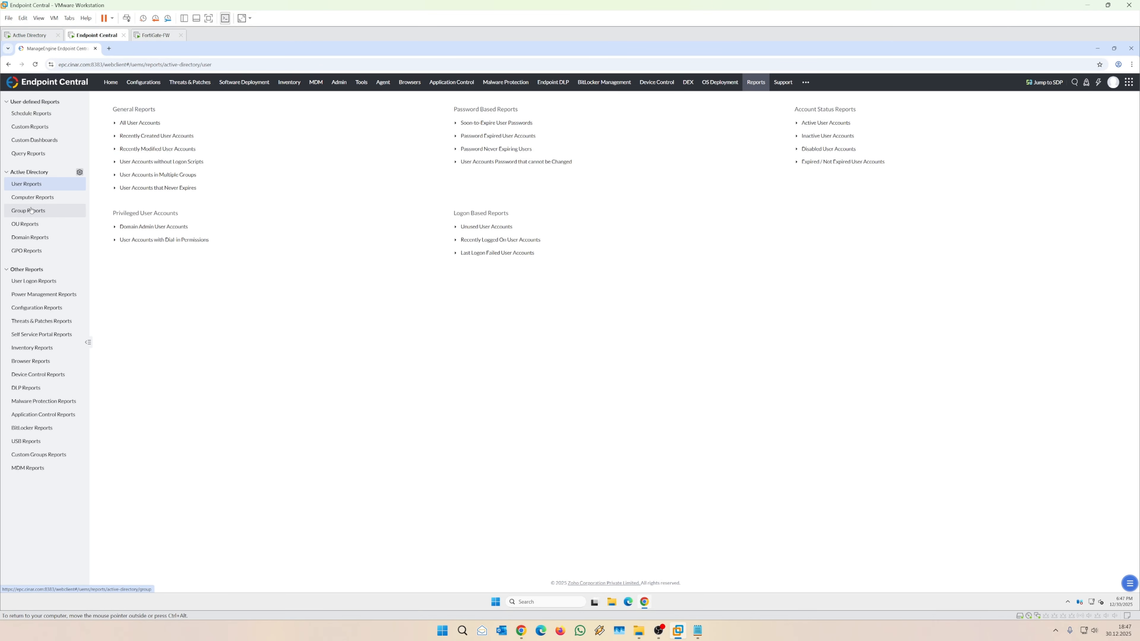
{"action": "left_click", "coordinate": [27, 224]}
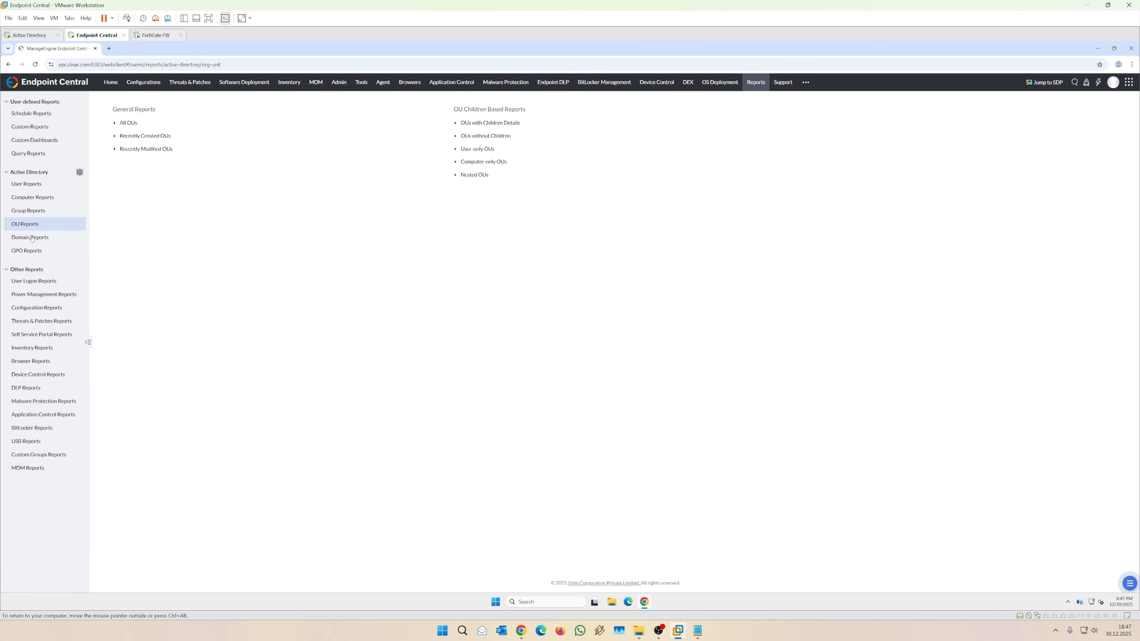
{"action": "left_click", "coordinate": [25, 250]}
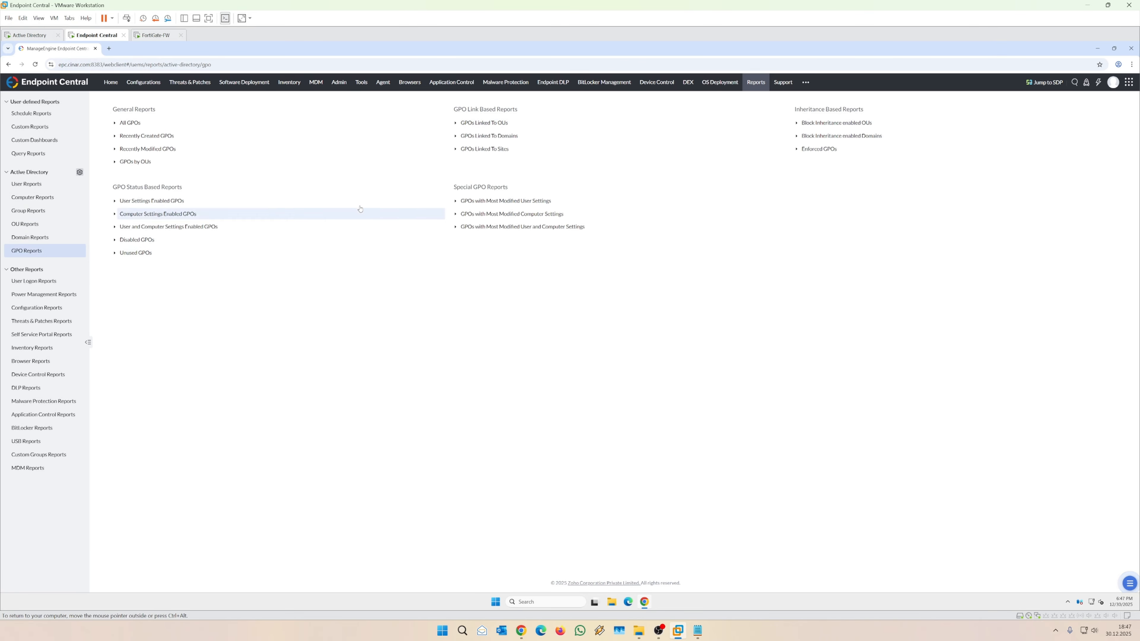